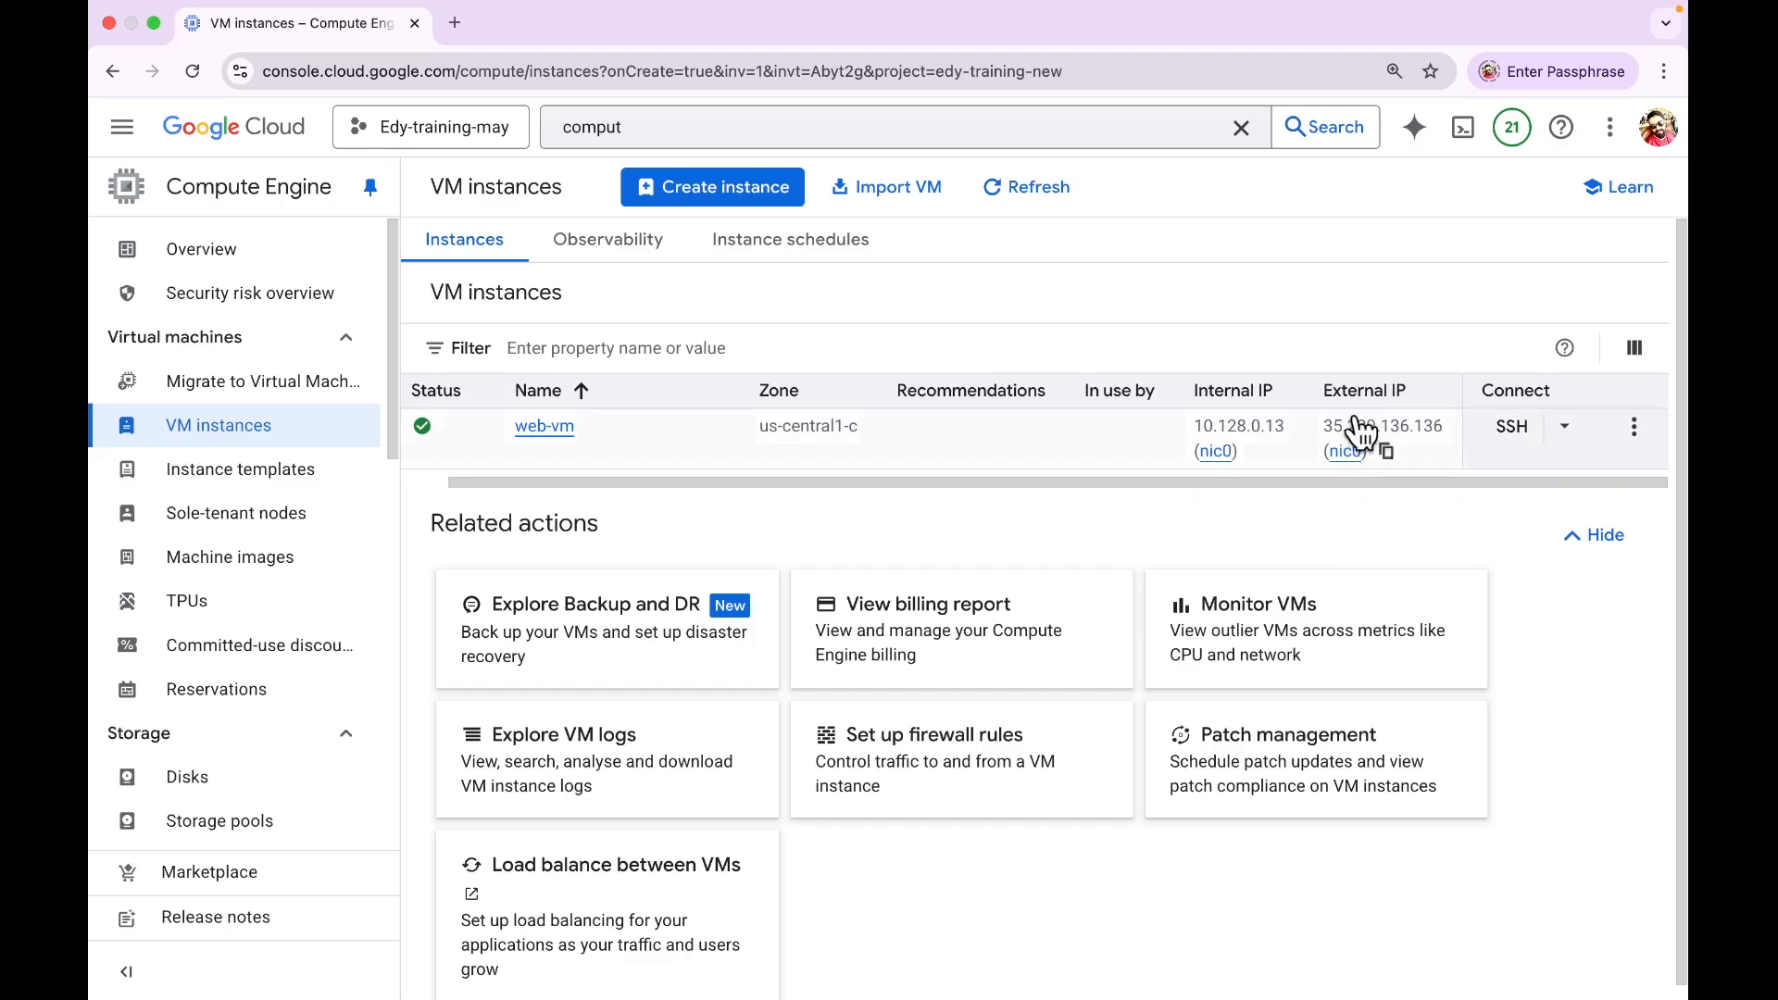
Step: Open an SSH-in-browser session to web-vm and authorize it to connect to VMs
{"action": "left_click", "coordinate": [1513, 426]}
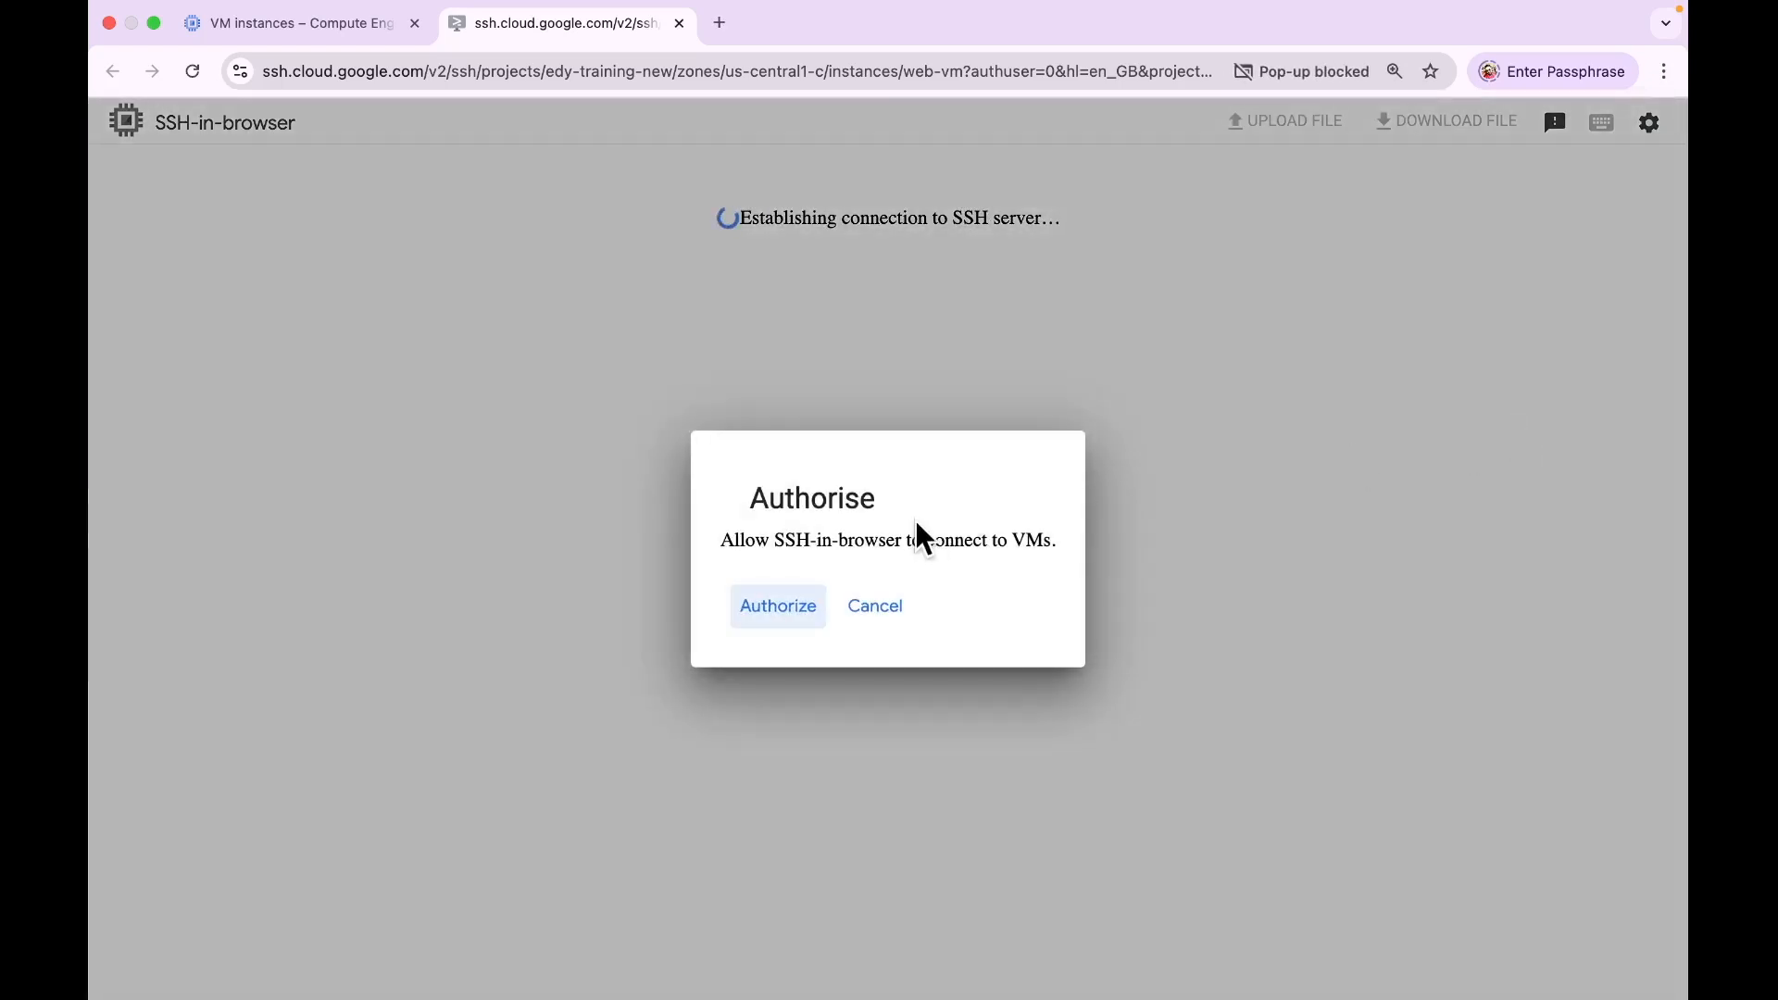
{"action": "left_click", "coordinate": [776, 607]}
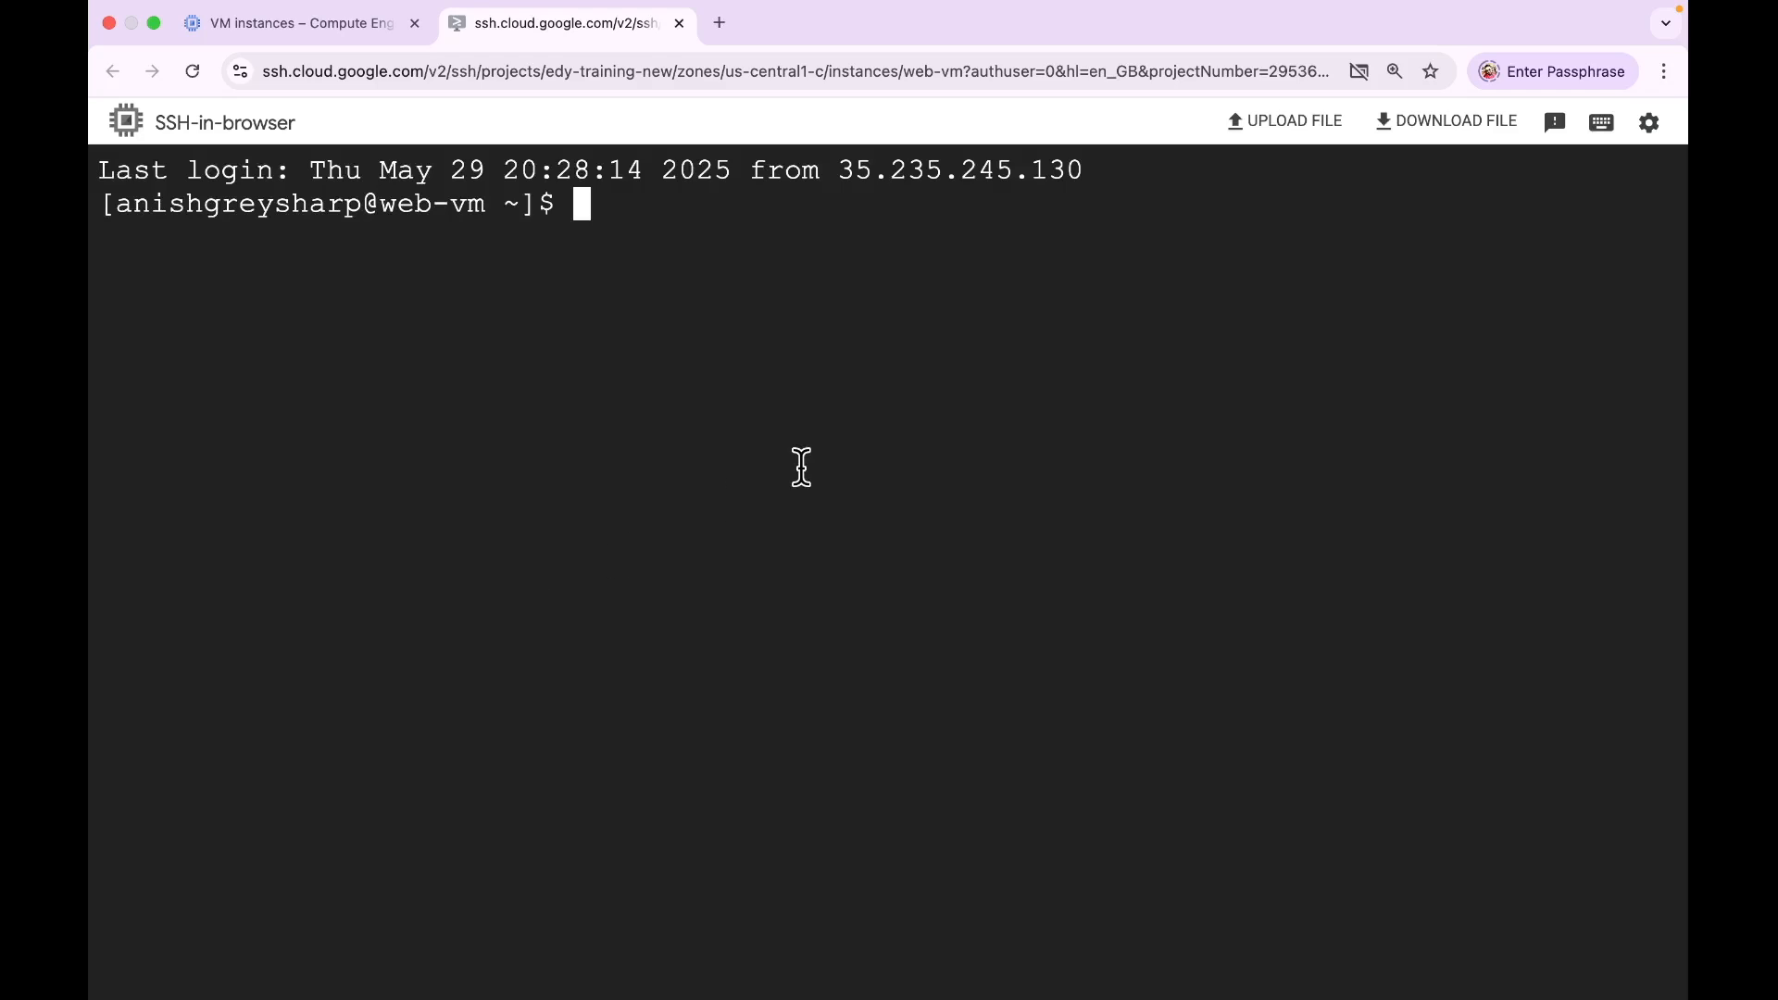
{"action": "key", "text": "Return"}
{"action": "key", "text": "Return"}
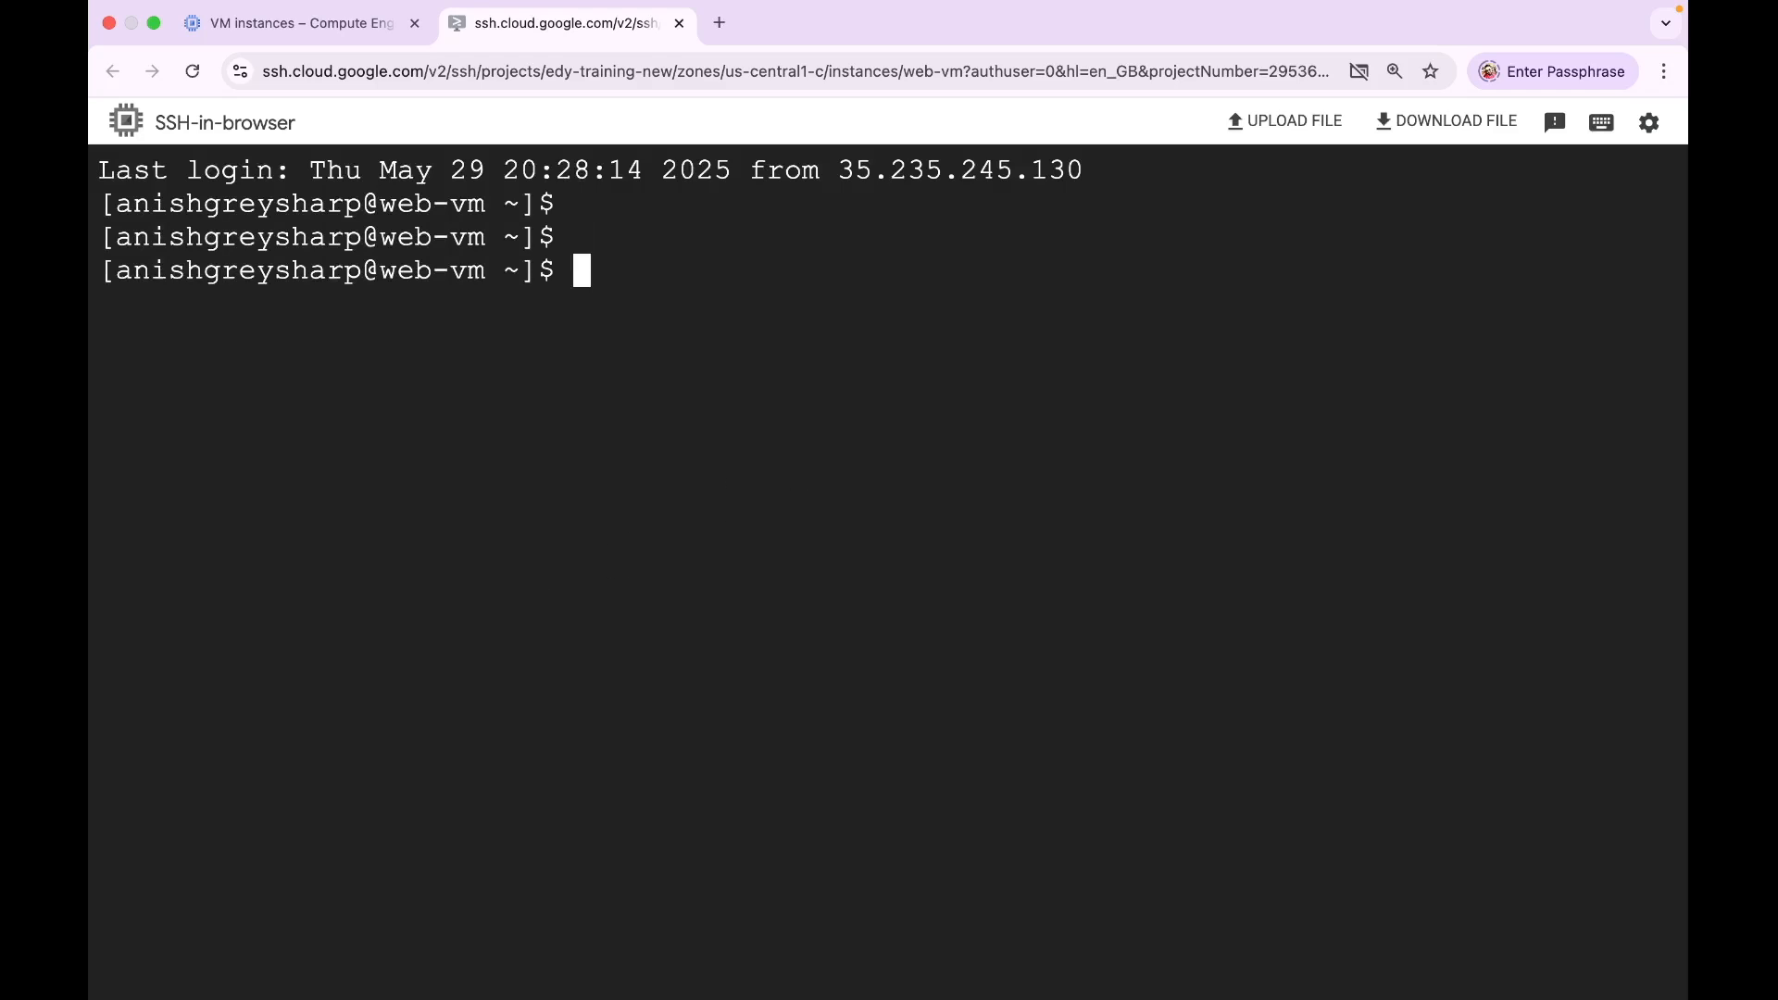
{"action": "type", "text": "ping "}
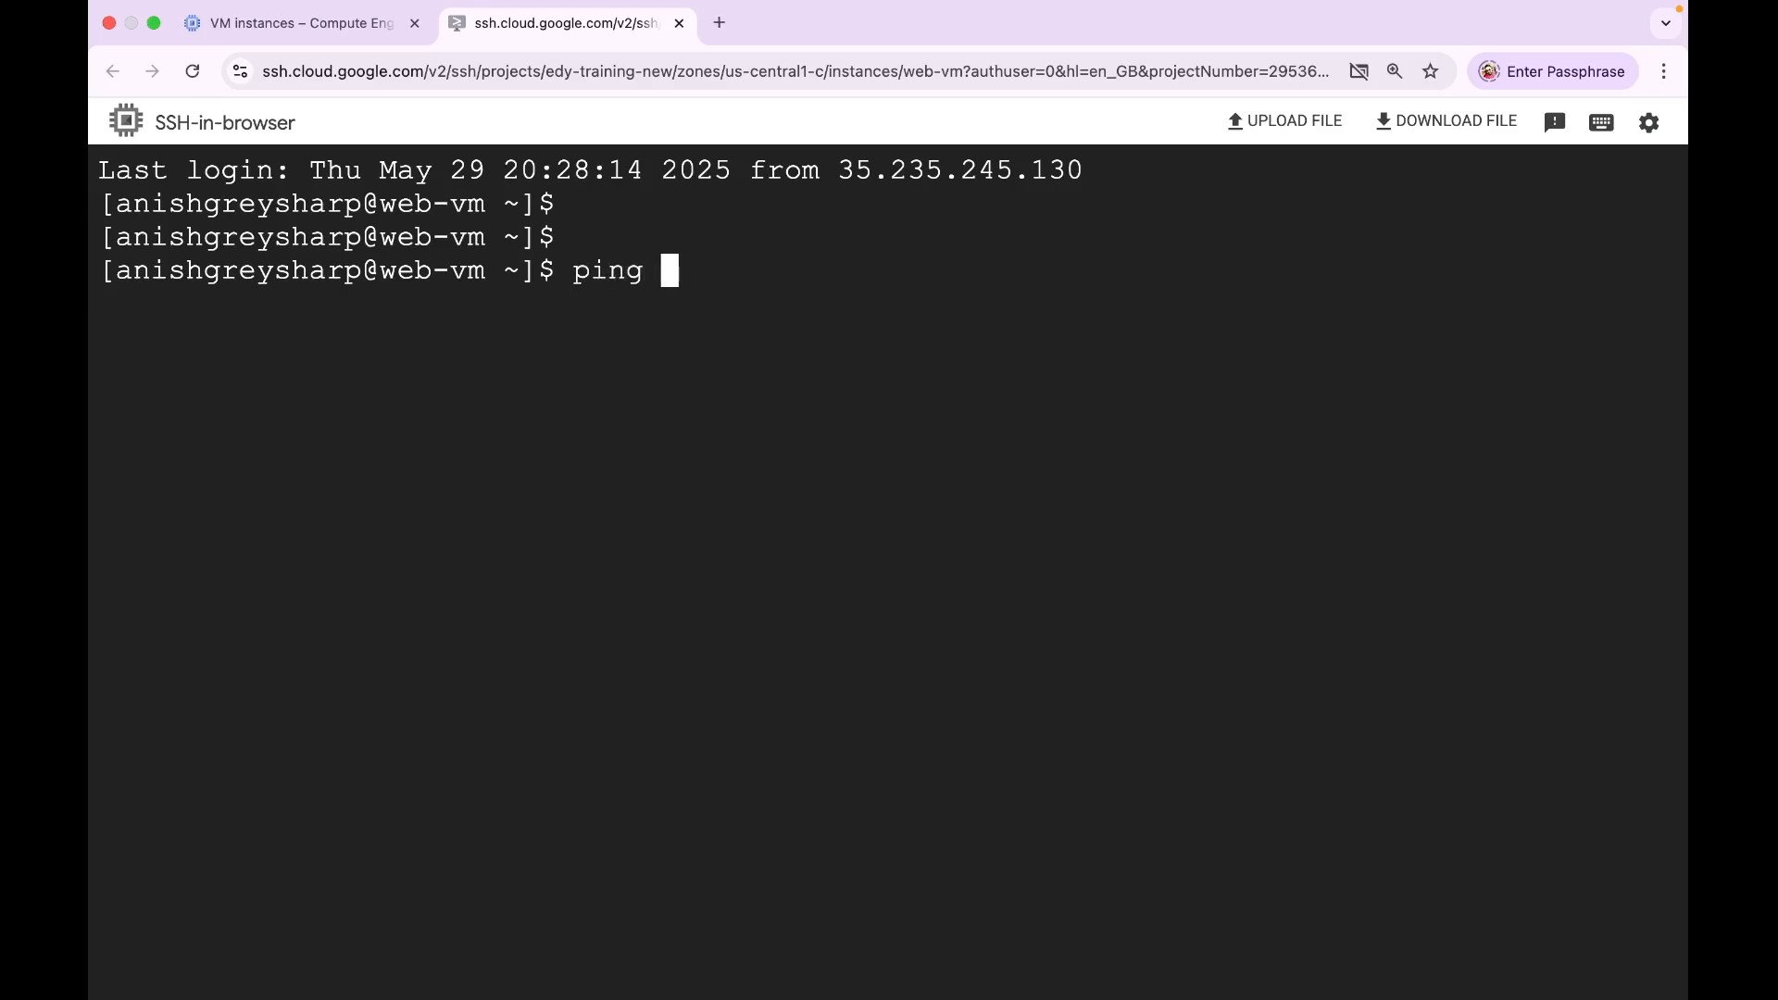
{"action": "type", "text": "www.ora"}
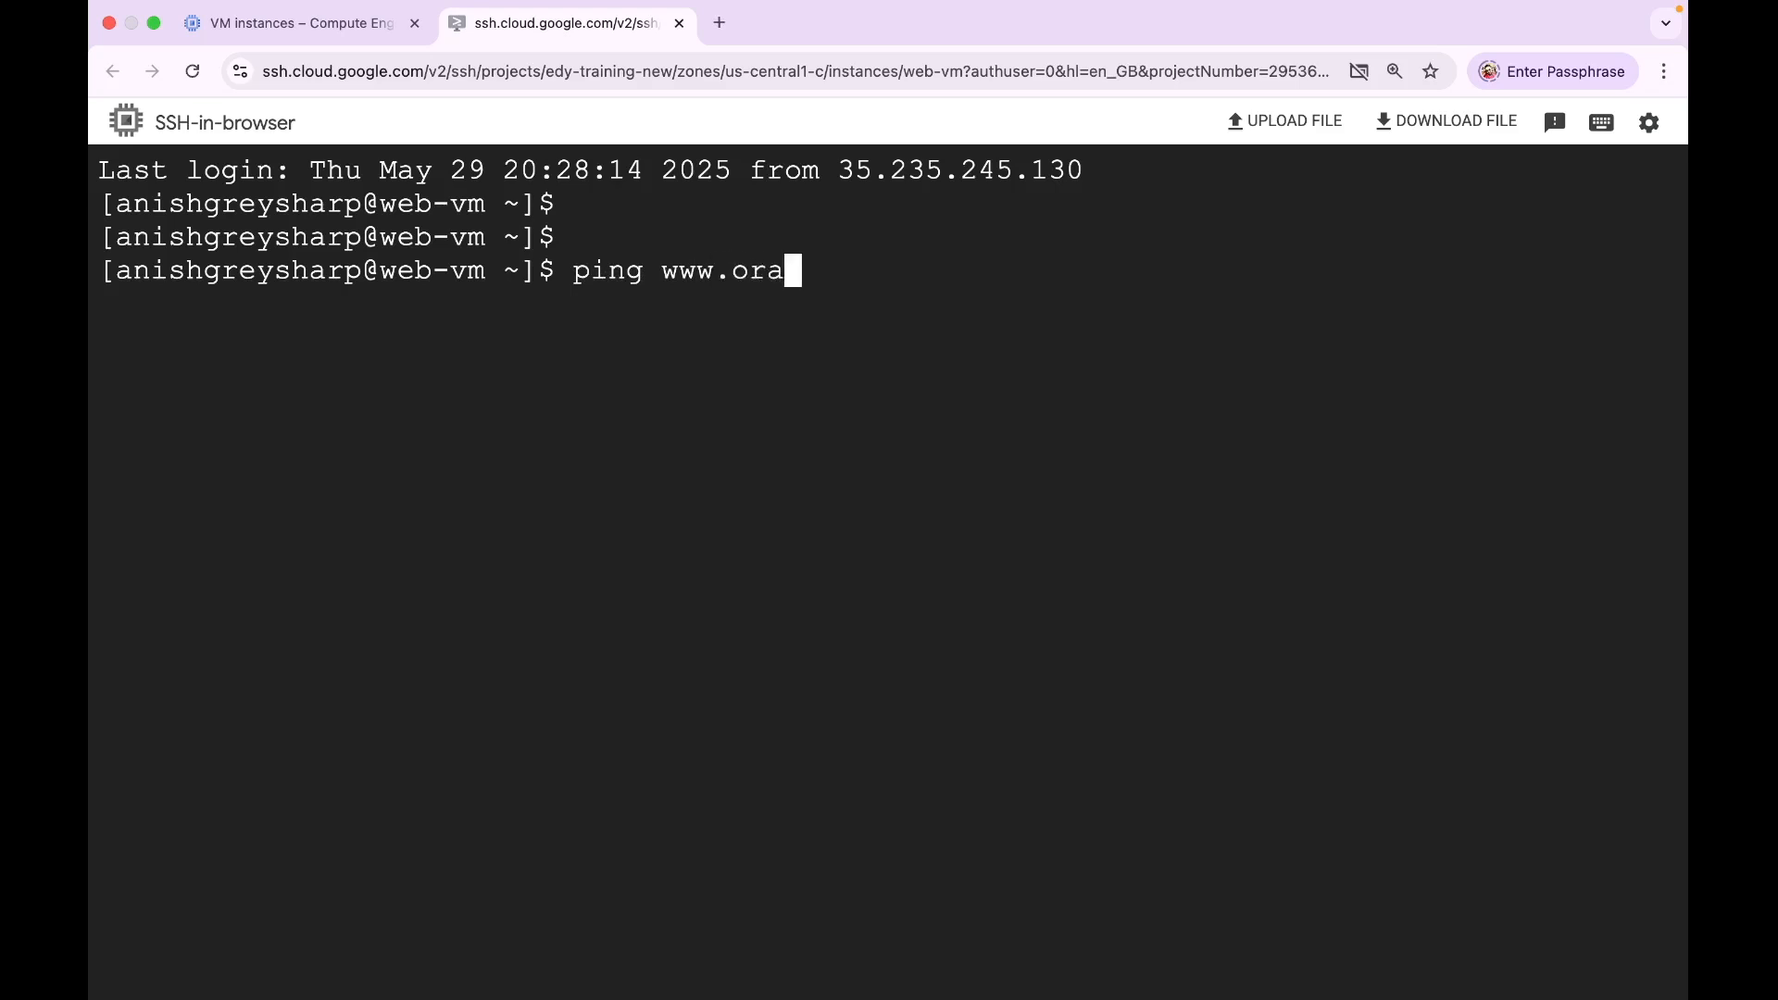
{"action": "type", "text": "cle.com"}
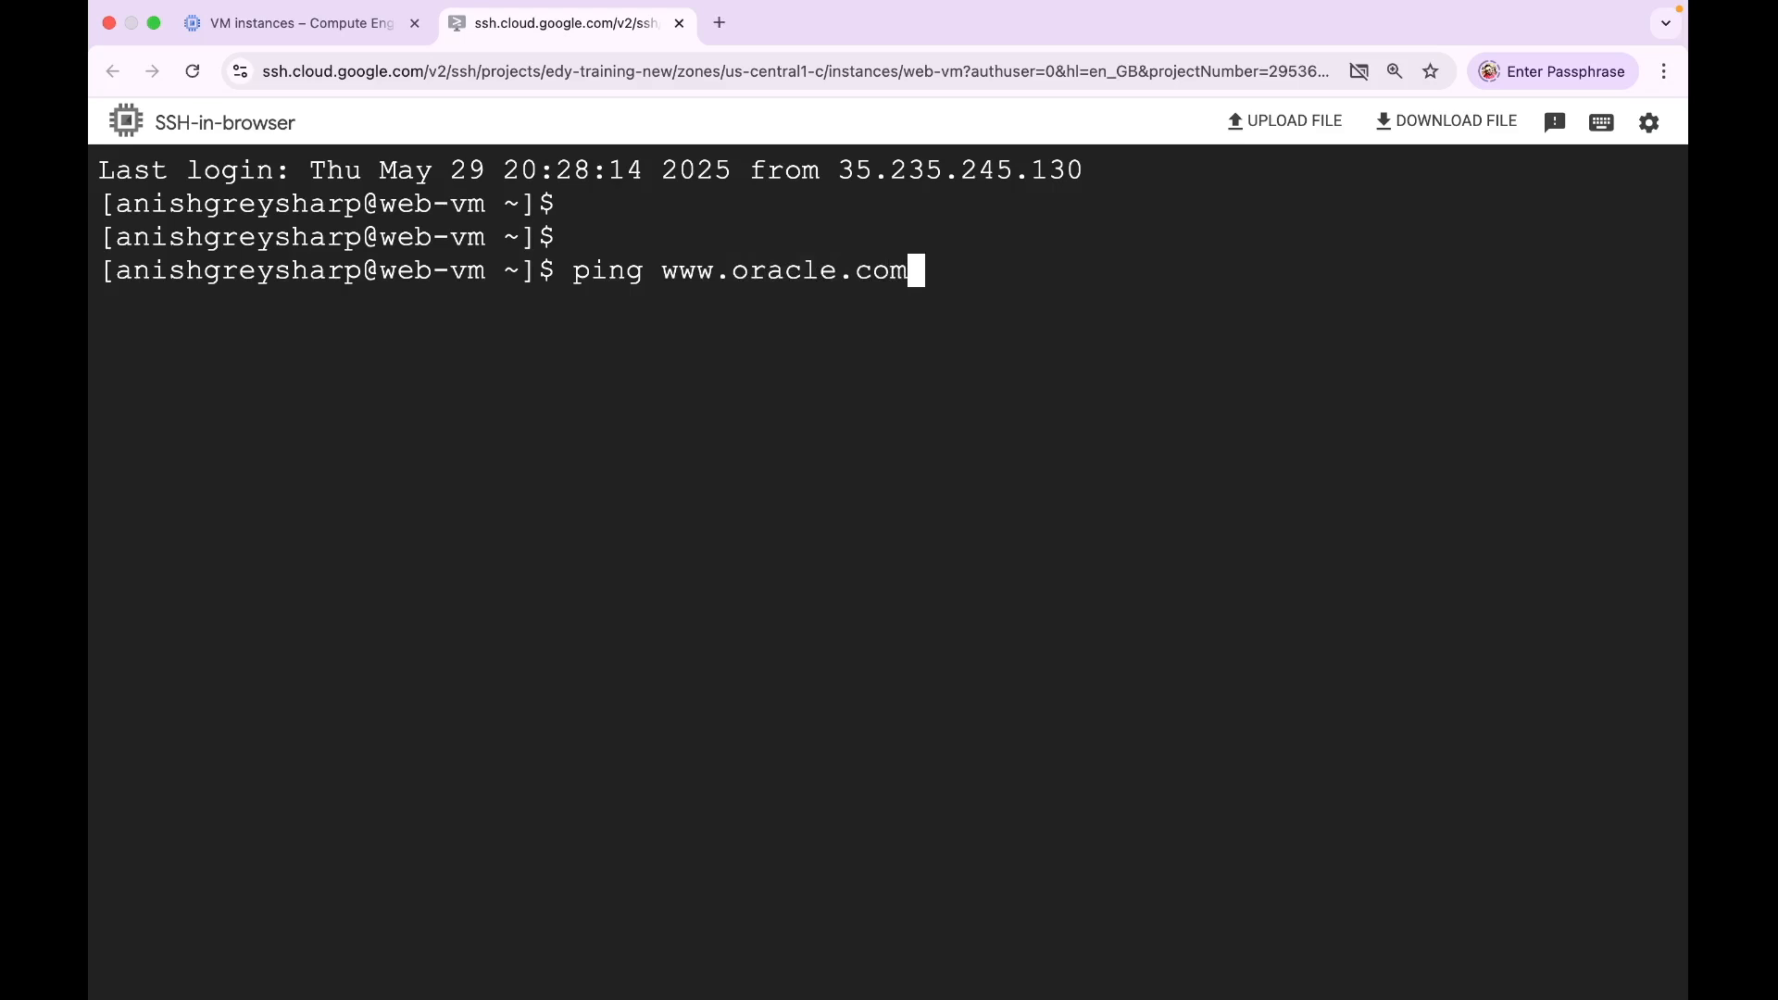
{"action": "key", "text": "Return"}
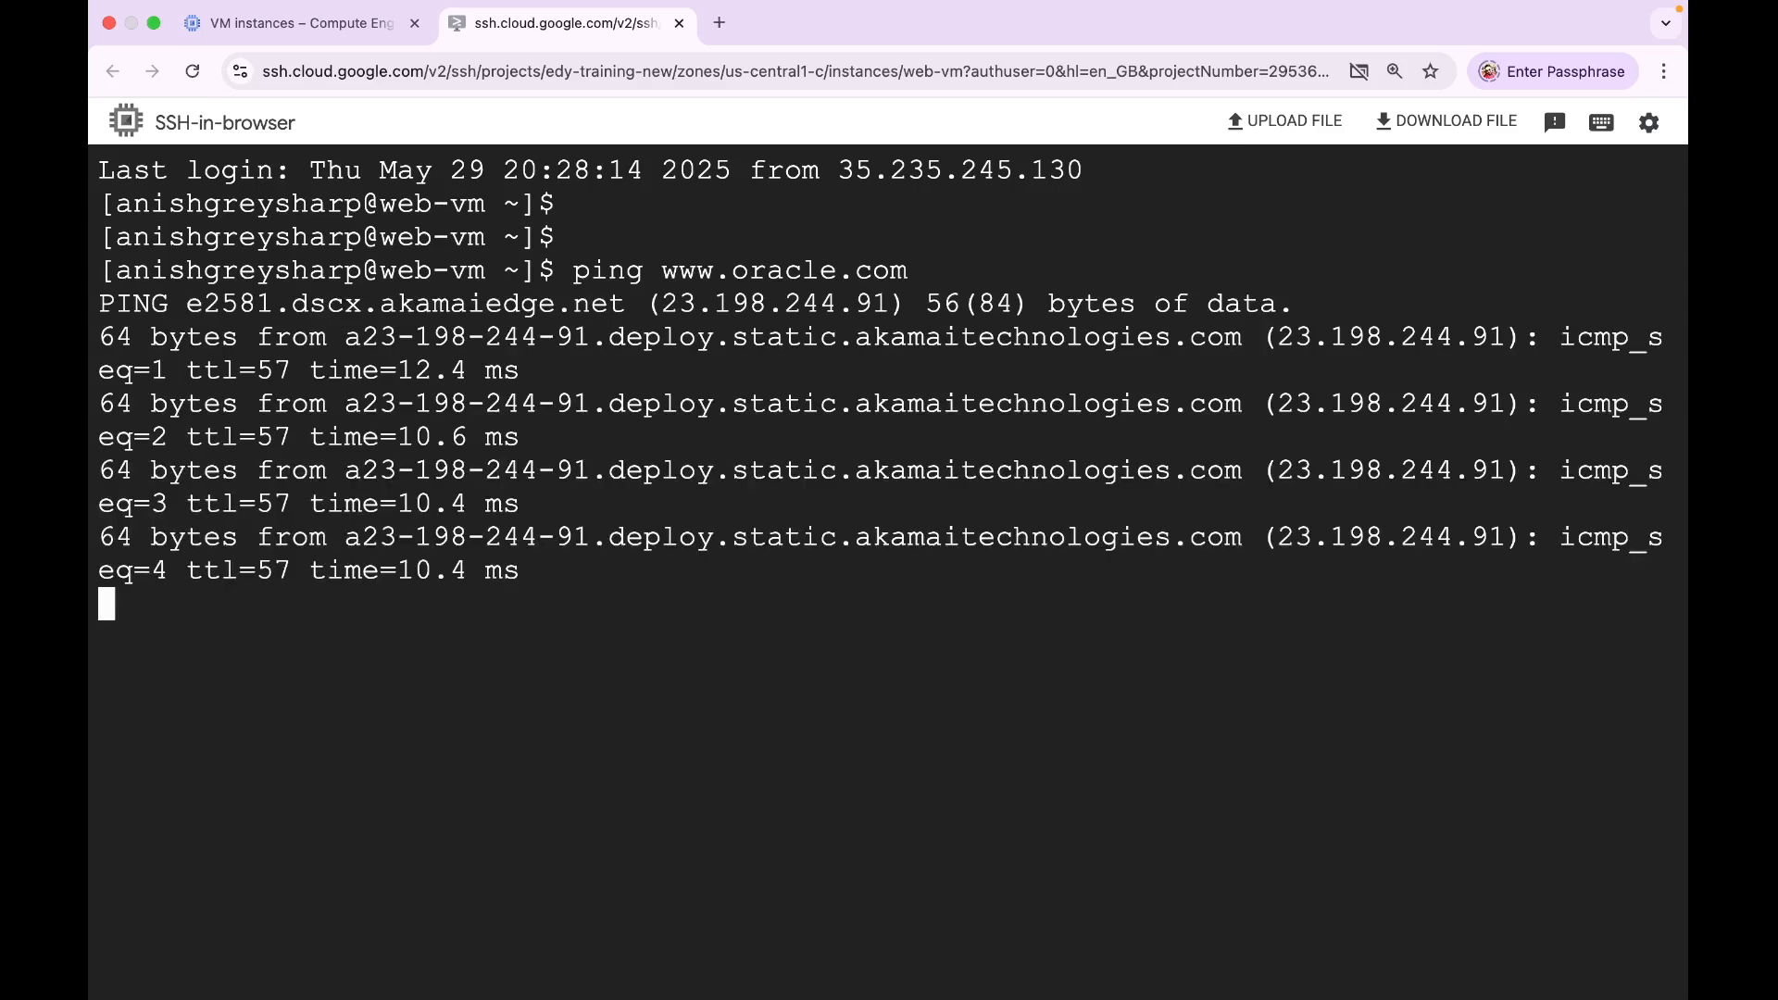
{"action": "key", "text": "ctrl+c"}
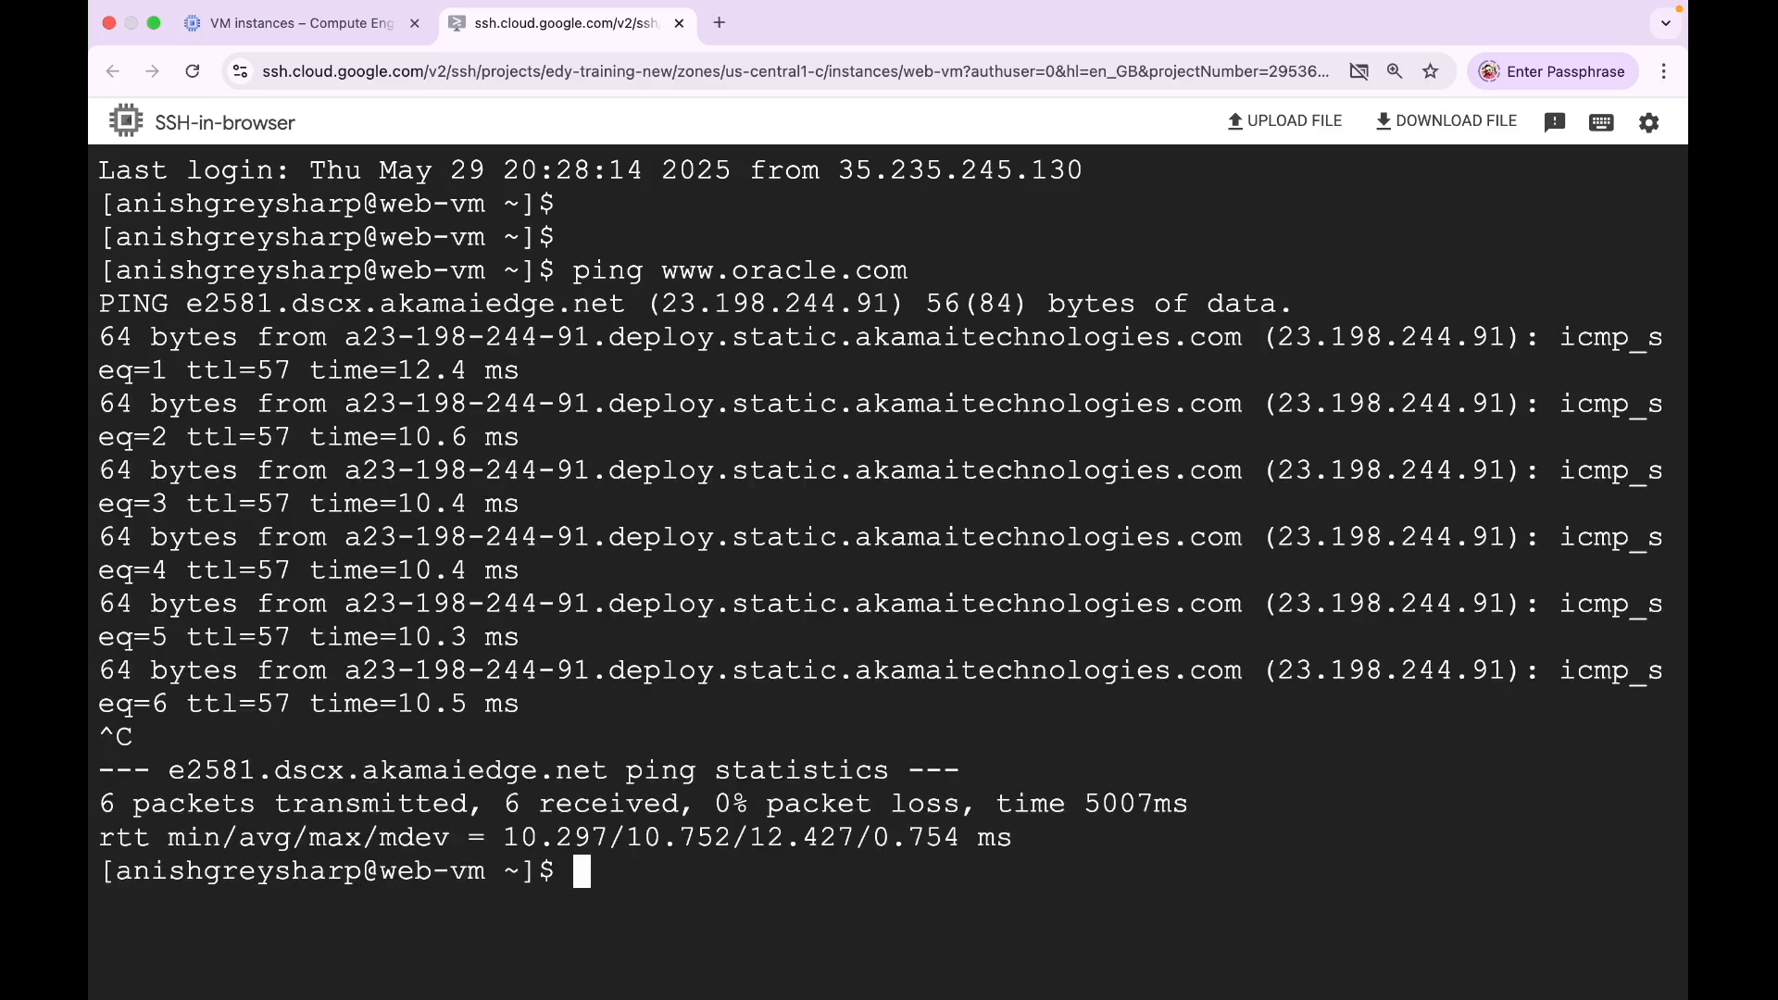
Step: Reduce the browser zoom of the SSH terminal page to 80%
{"action": "left_click", "coordinate": [1664, 74]}
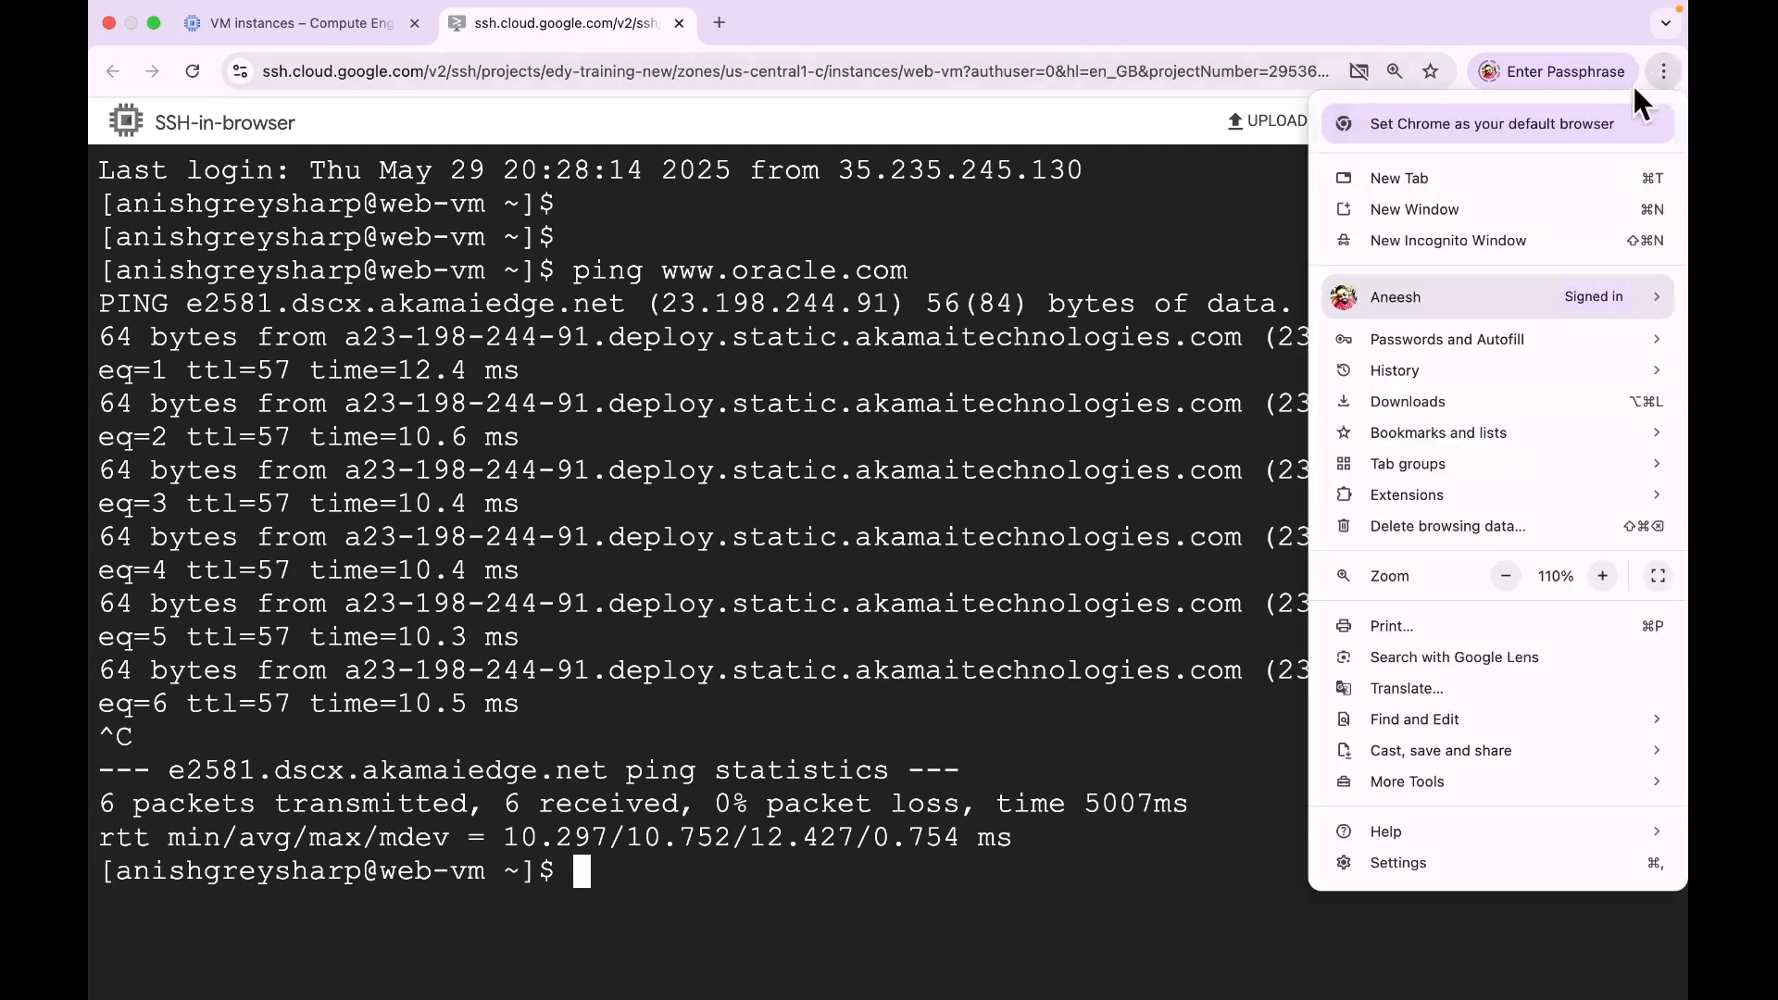
{"action": "left_click", "coordinate": [1506, 576]}
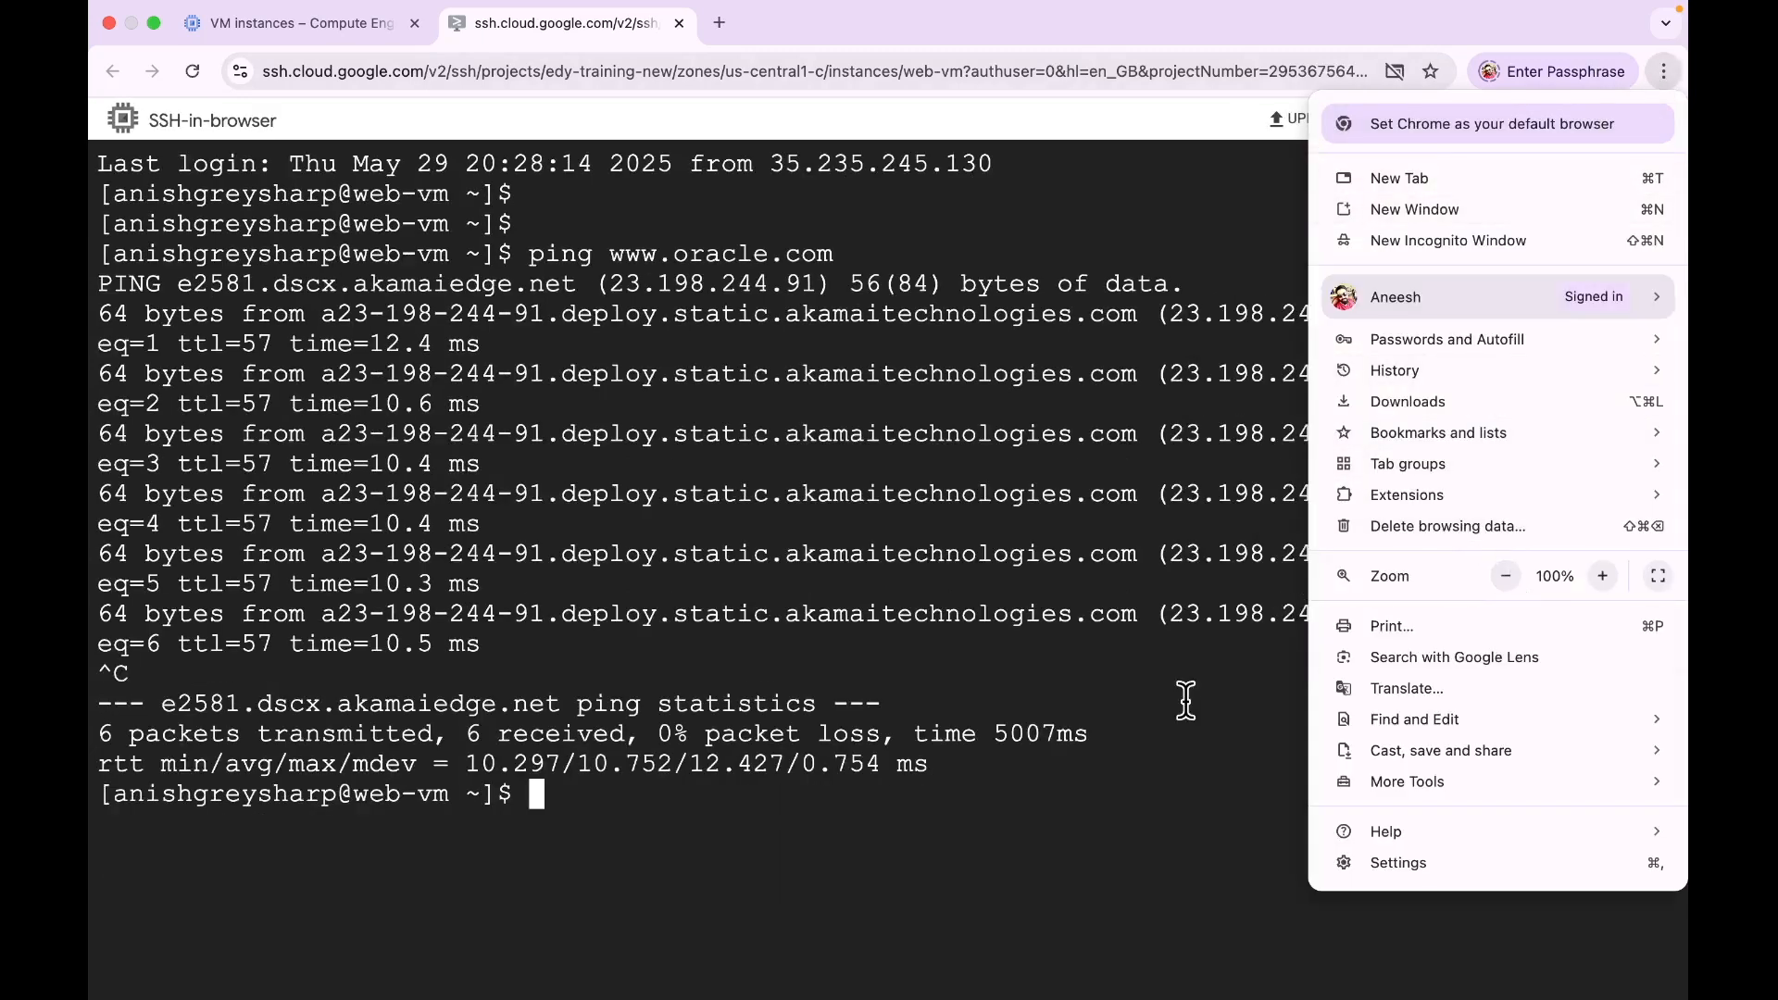
{"action": "left_click", "coordinate": [1080, 809]}
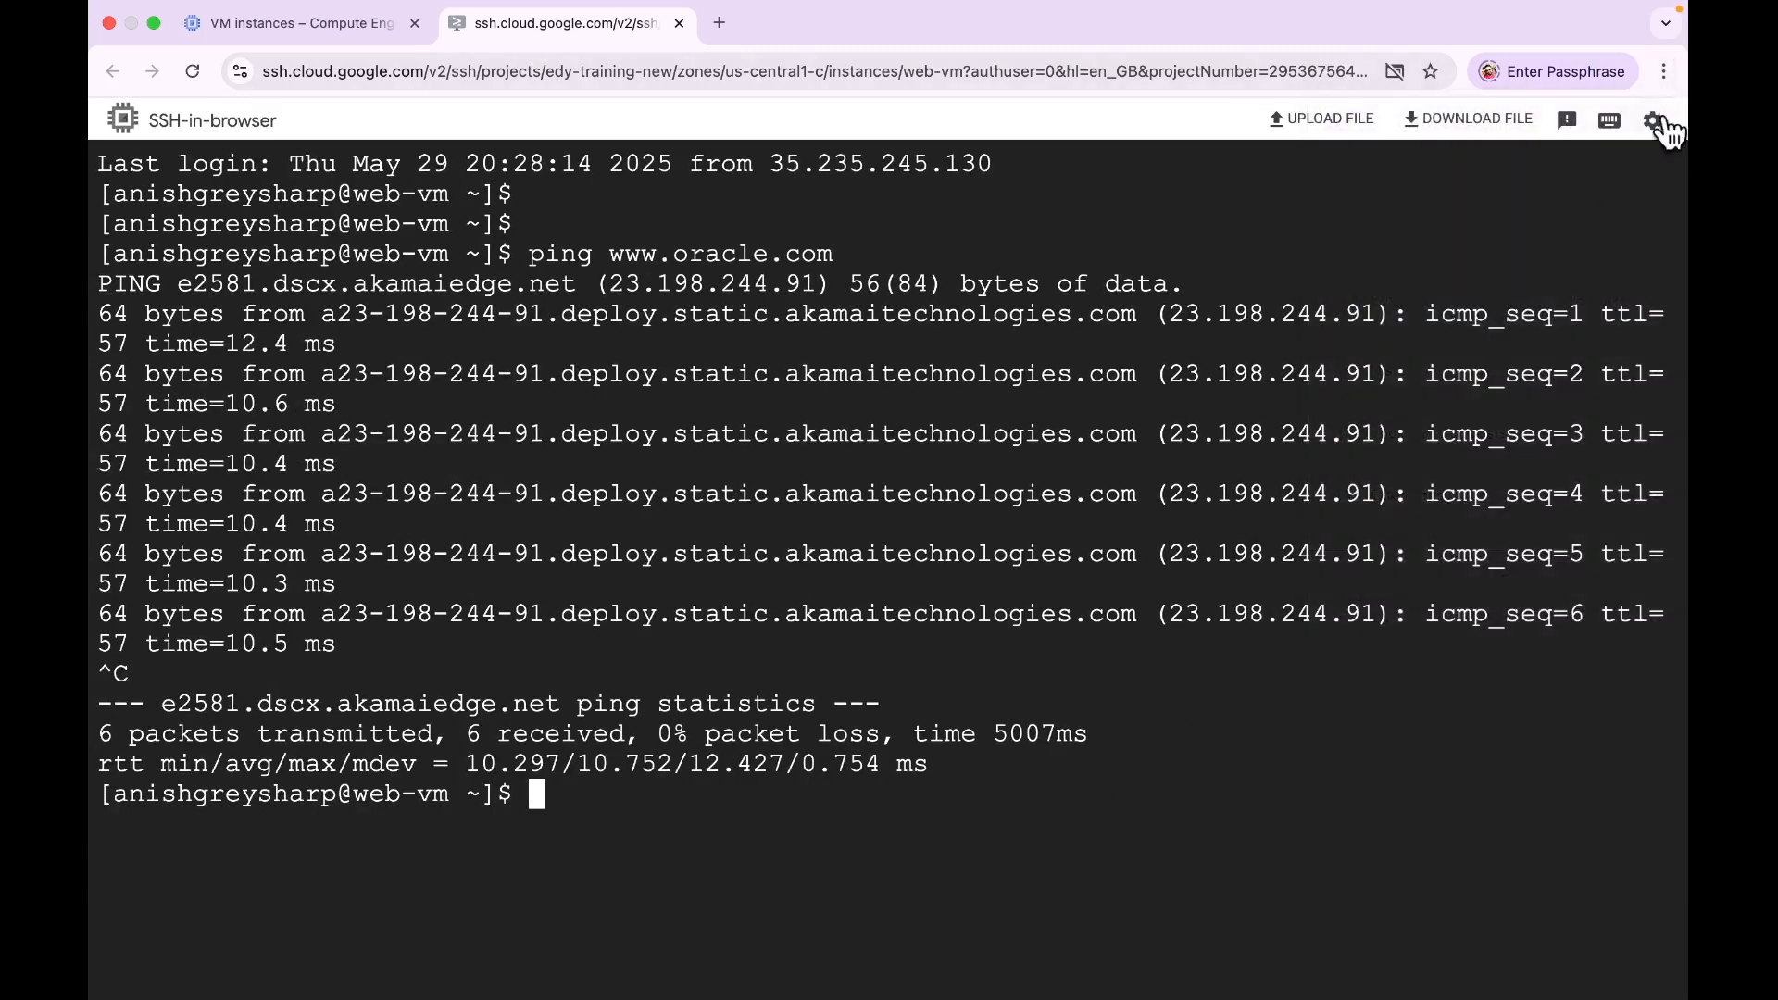
{"action": "left_click", "coordinate": [1663, 72]}
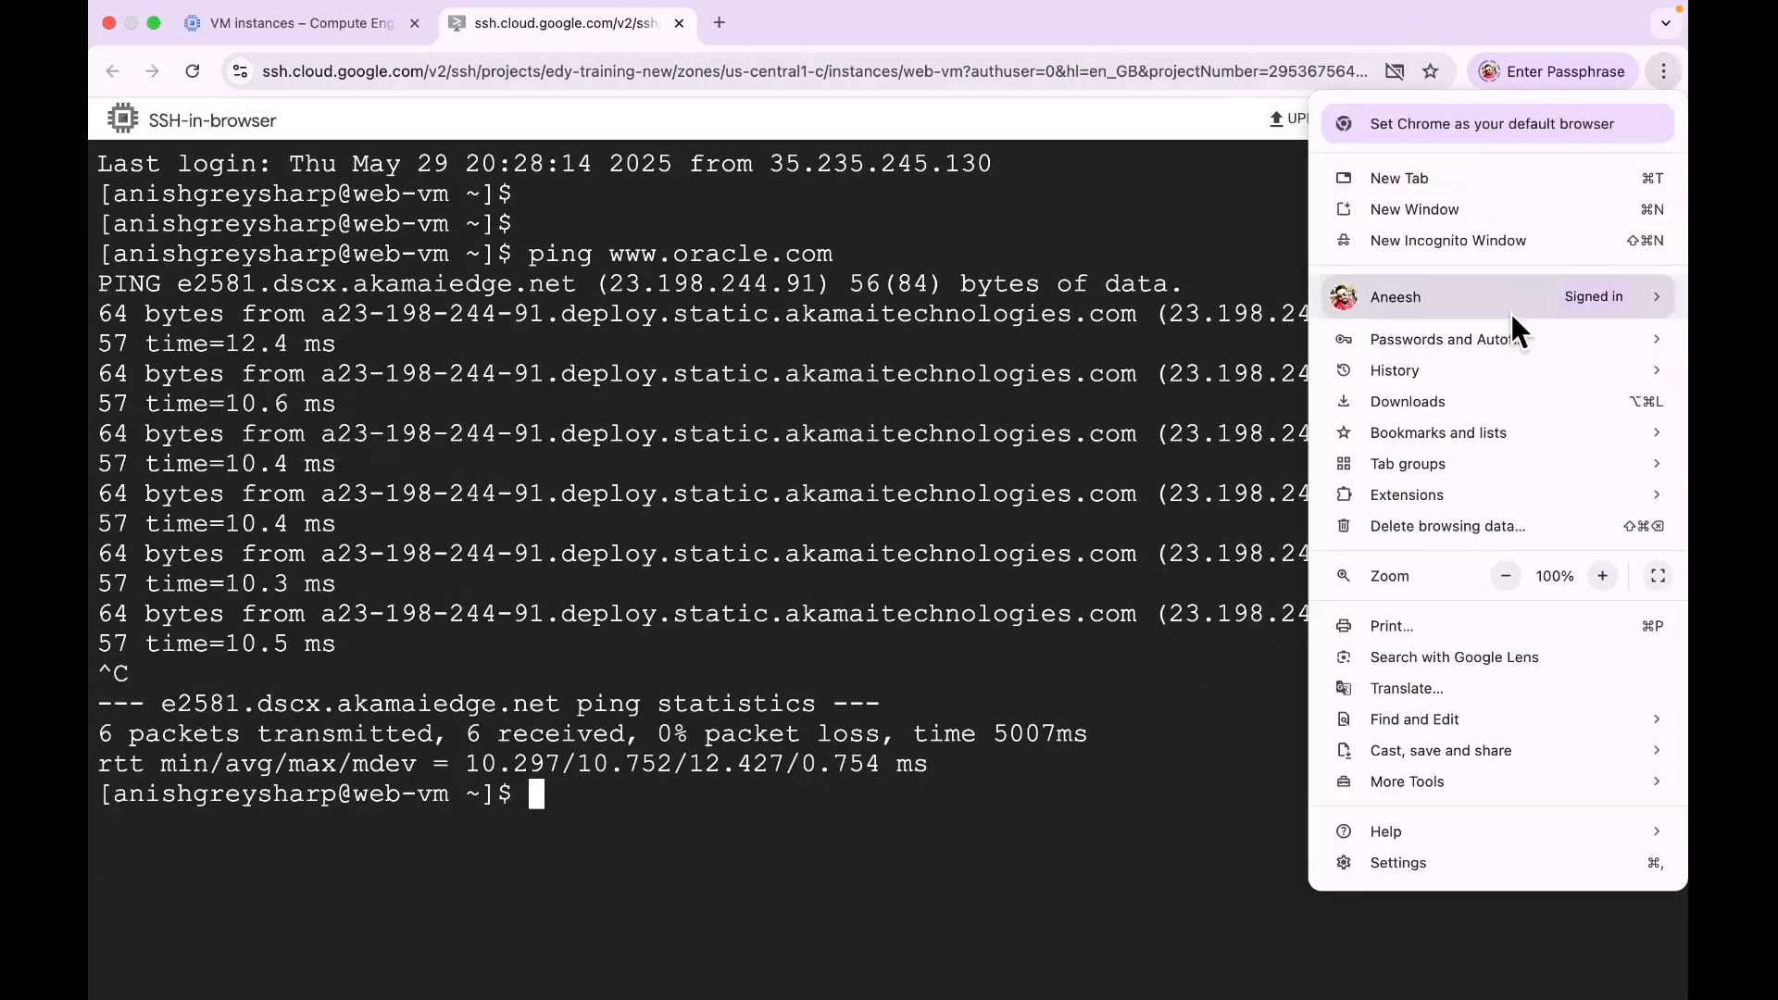
{"action": "left_click", "coordinate": [1504, 576]}
{"action": "left_click", "coordinate": [1504, 576]}
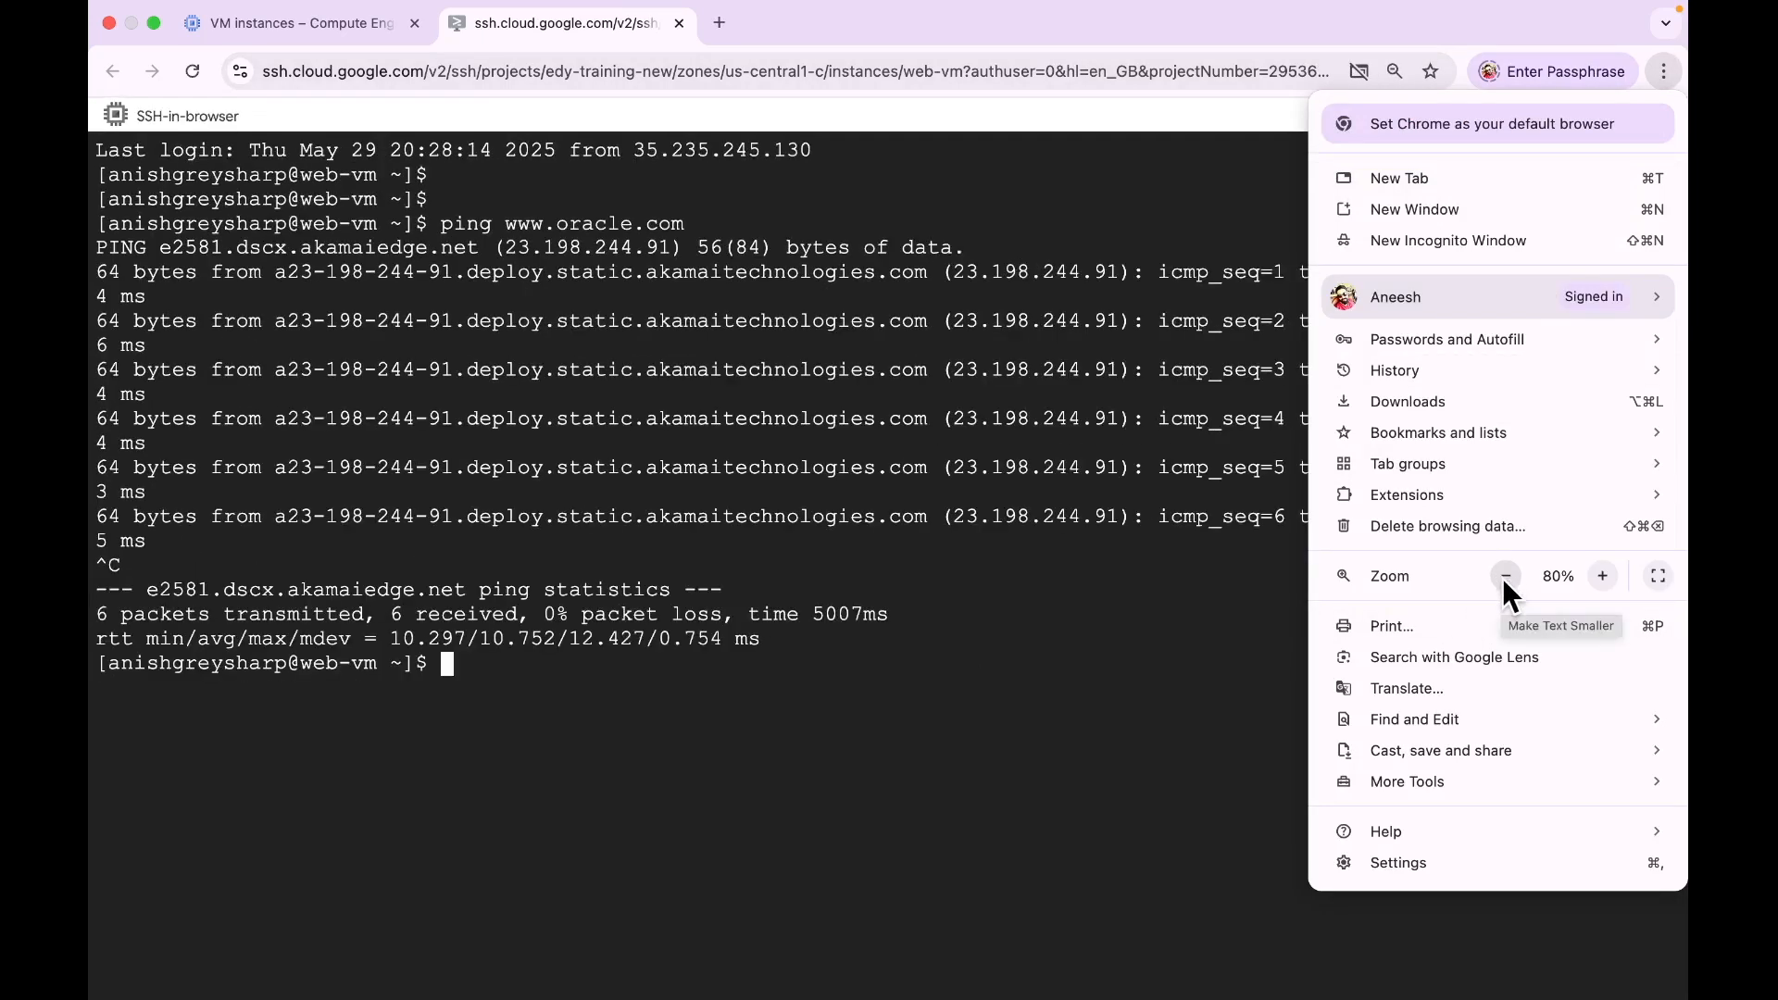
{"action": "left_click", "coordinate": [1084, 664]}
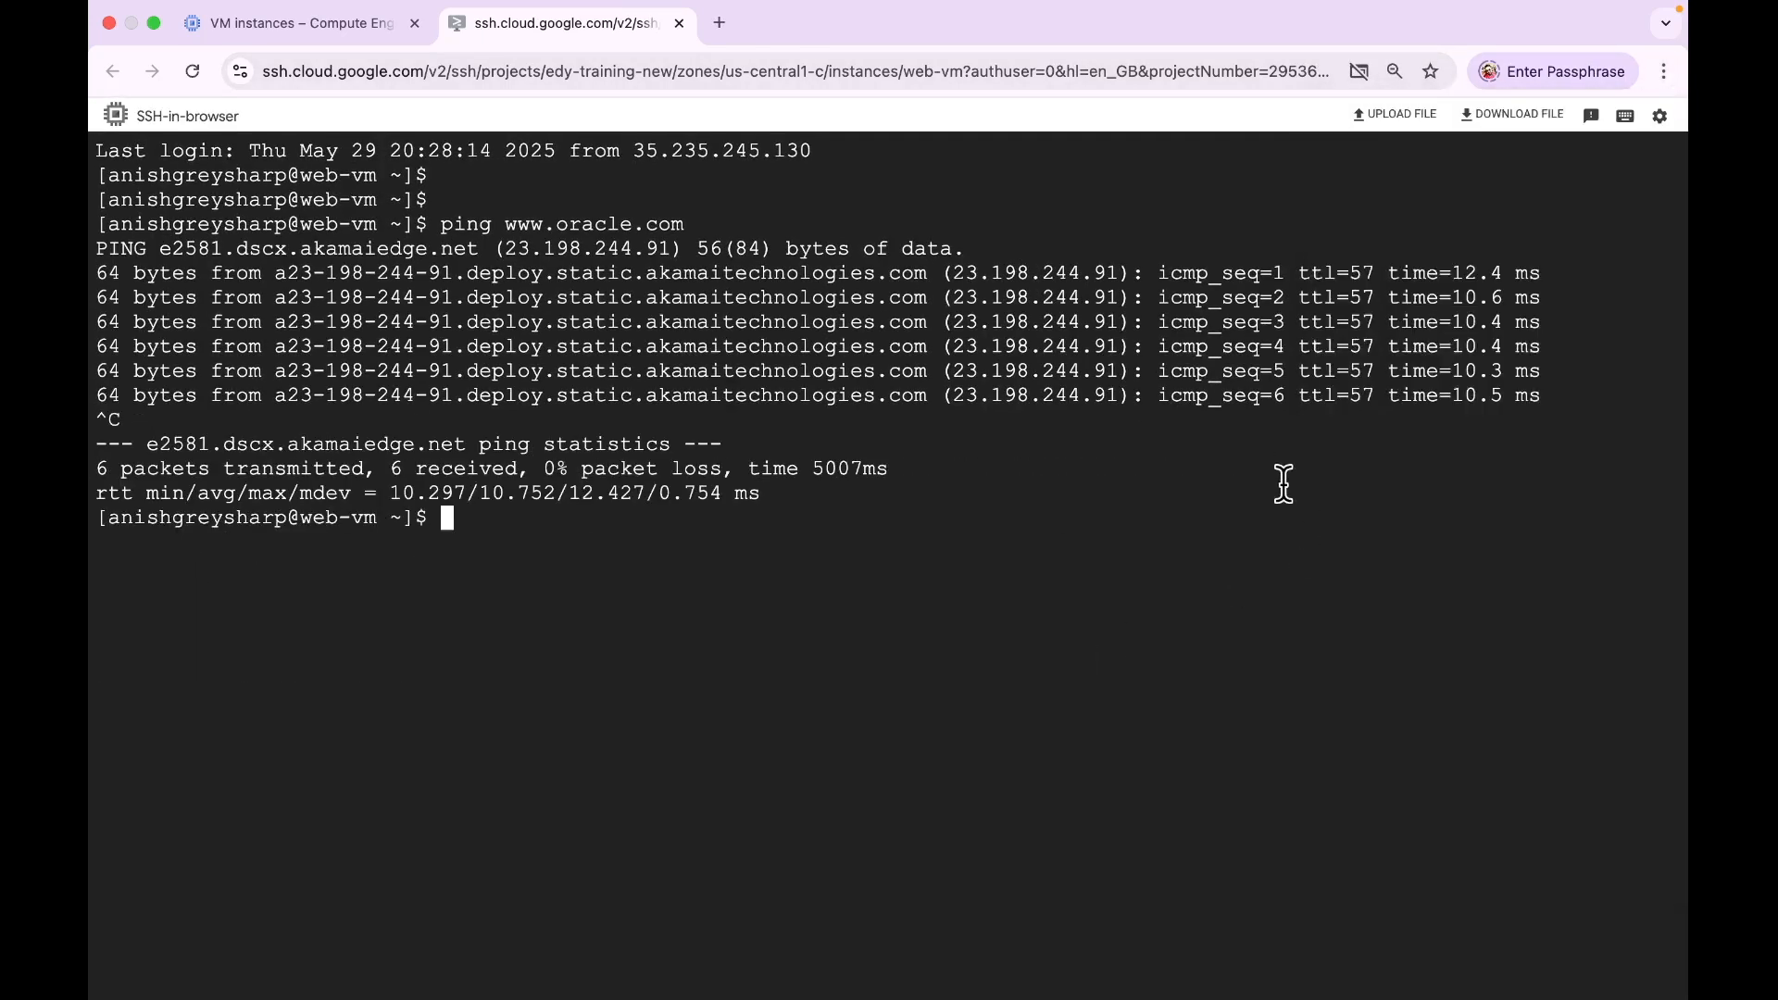
{"action": "double_click", "coordinate": [554, 223]}
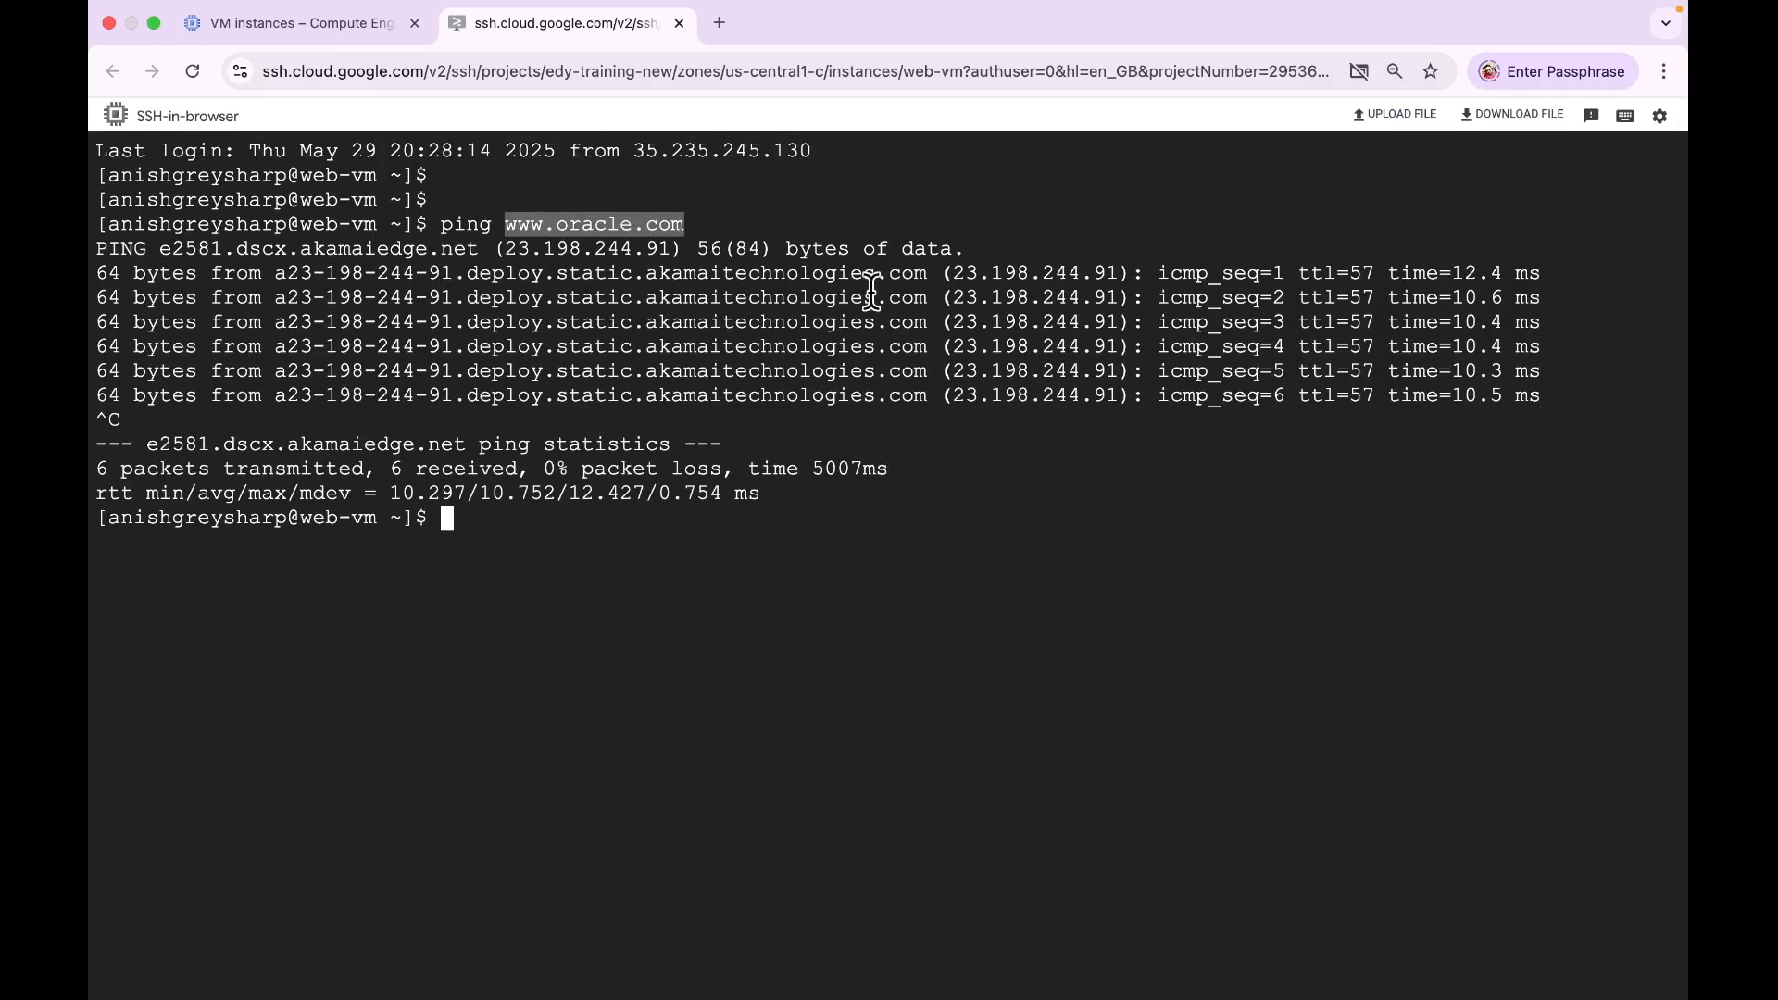
{"action": "left_click", "coordinate": [810, 233]}
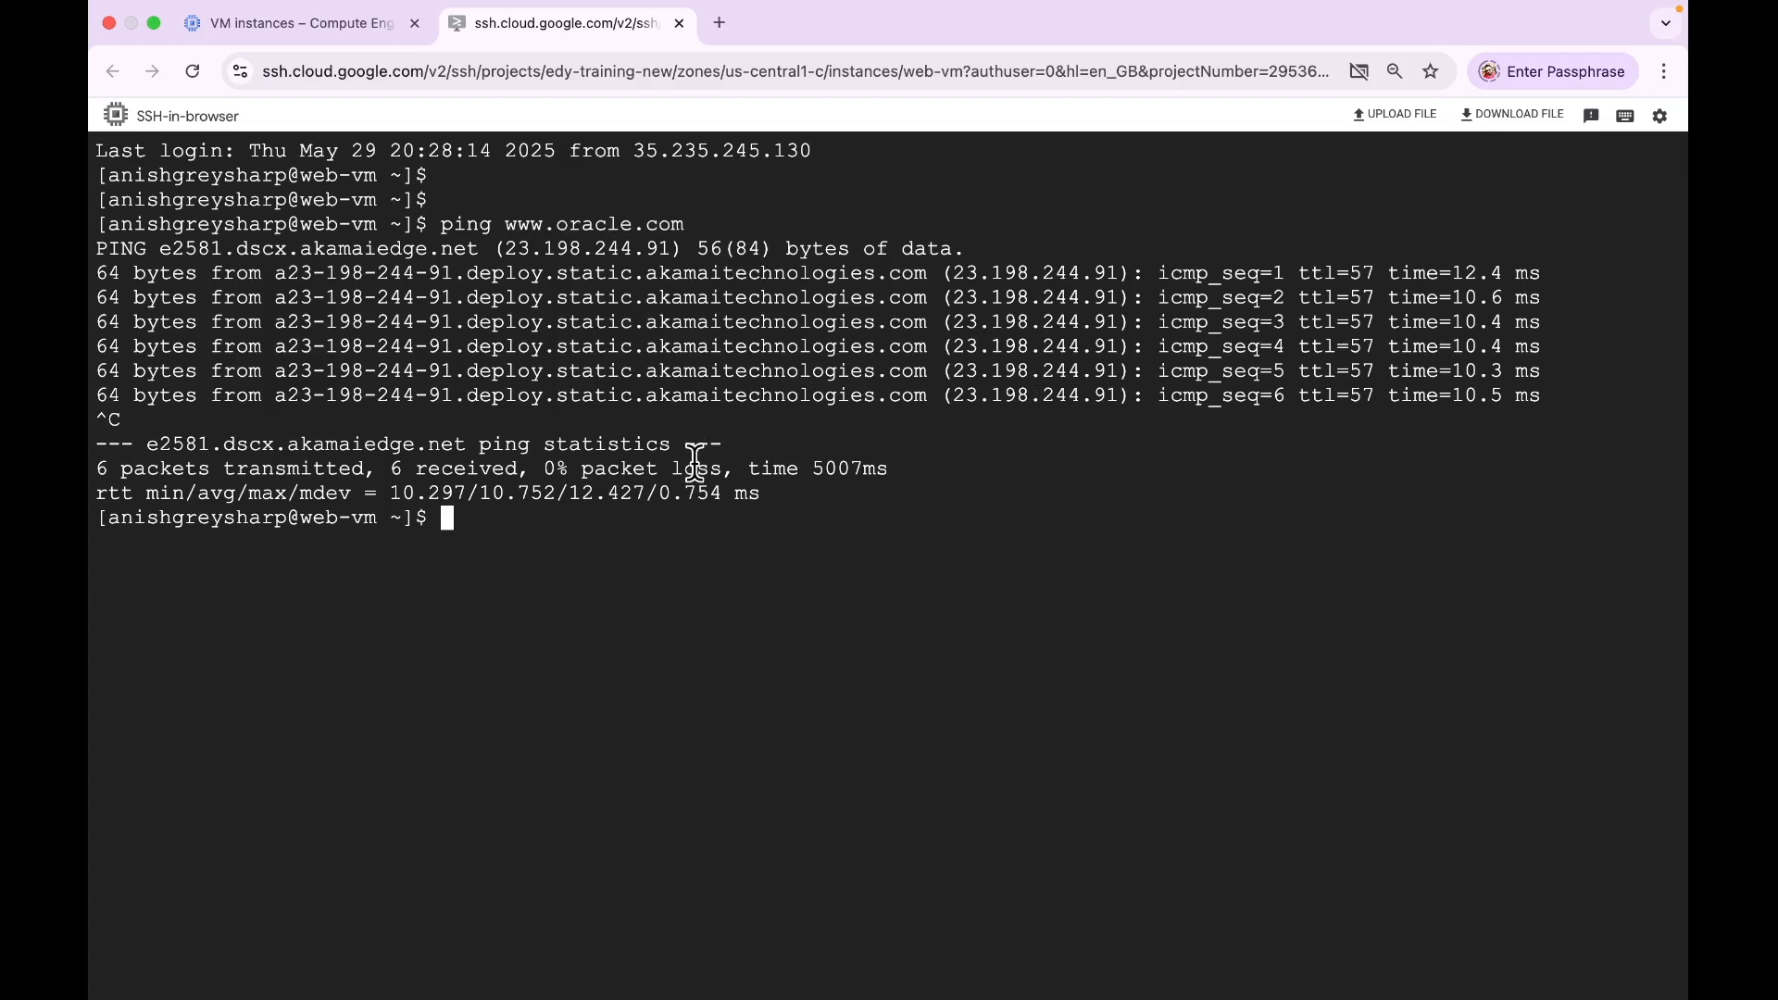
{"action": "key", "text": "Return"}
{"action": "key", "text": "Return"}
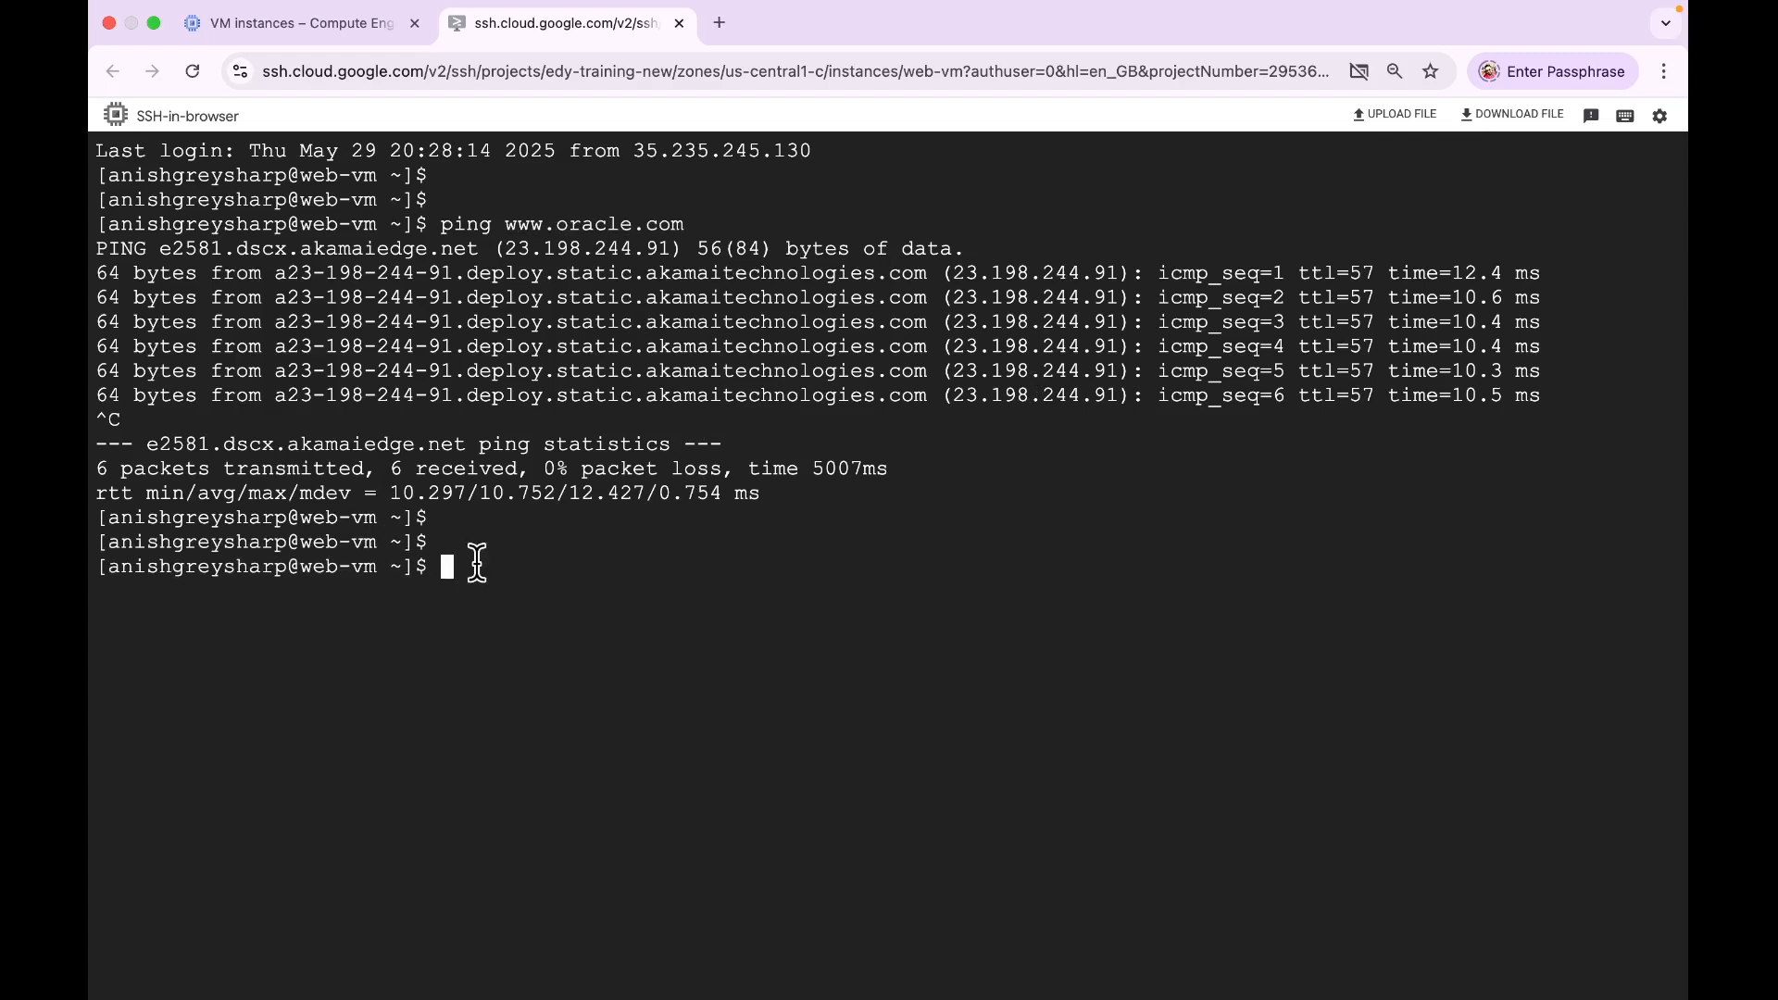
{"action": "left_click", "coordinate": [324, 24]}
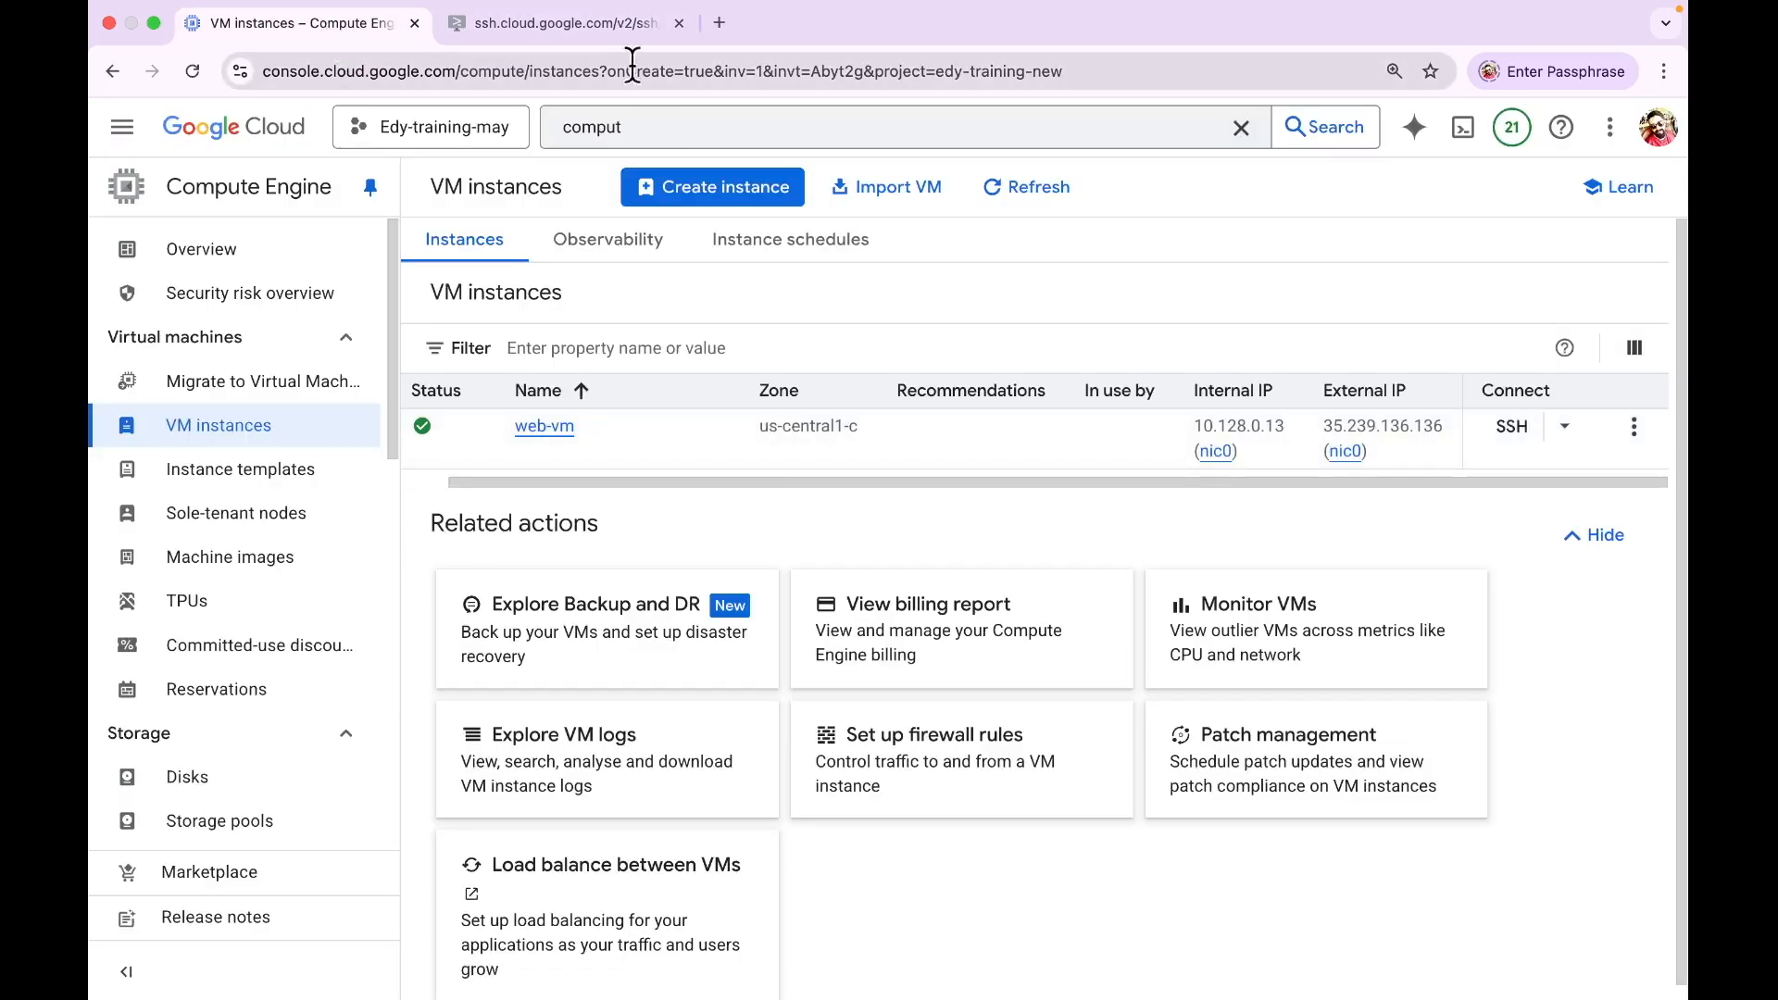
{"action": "left_click", "coordinate": [606, 20]}
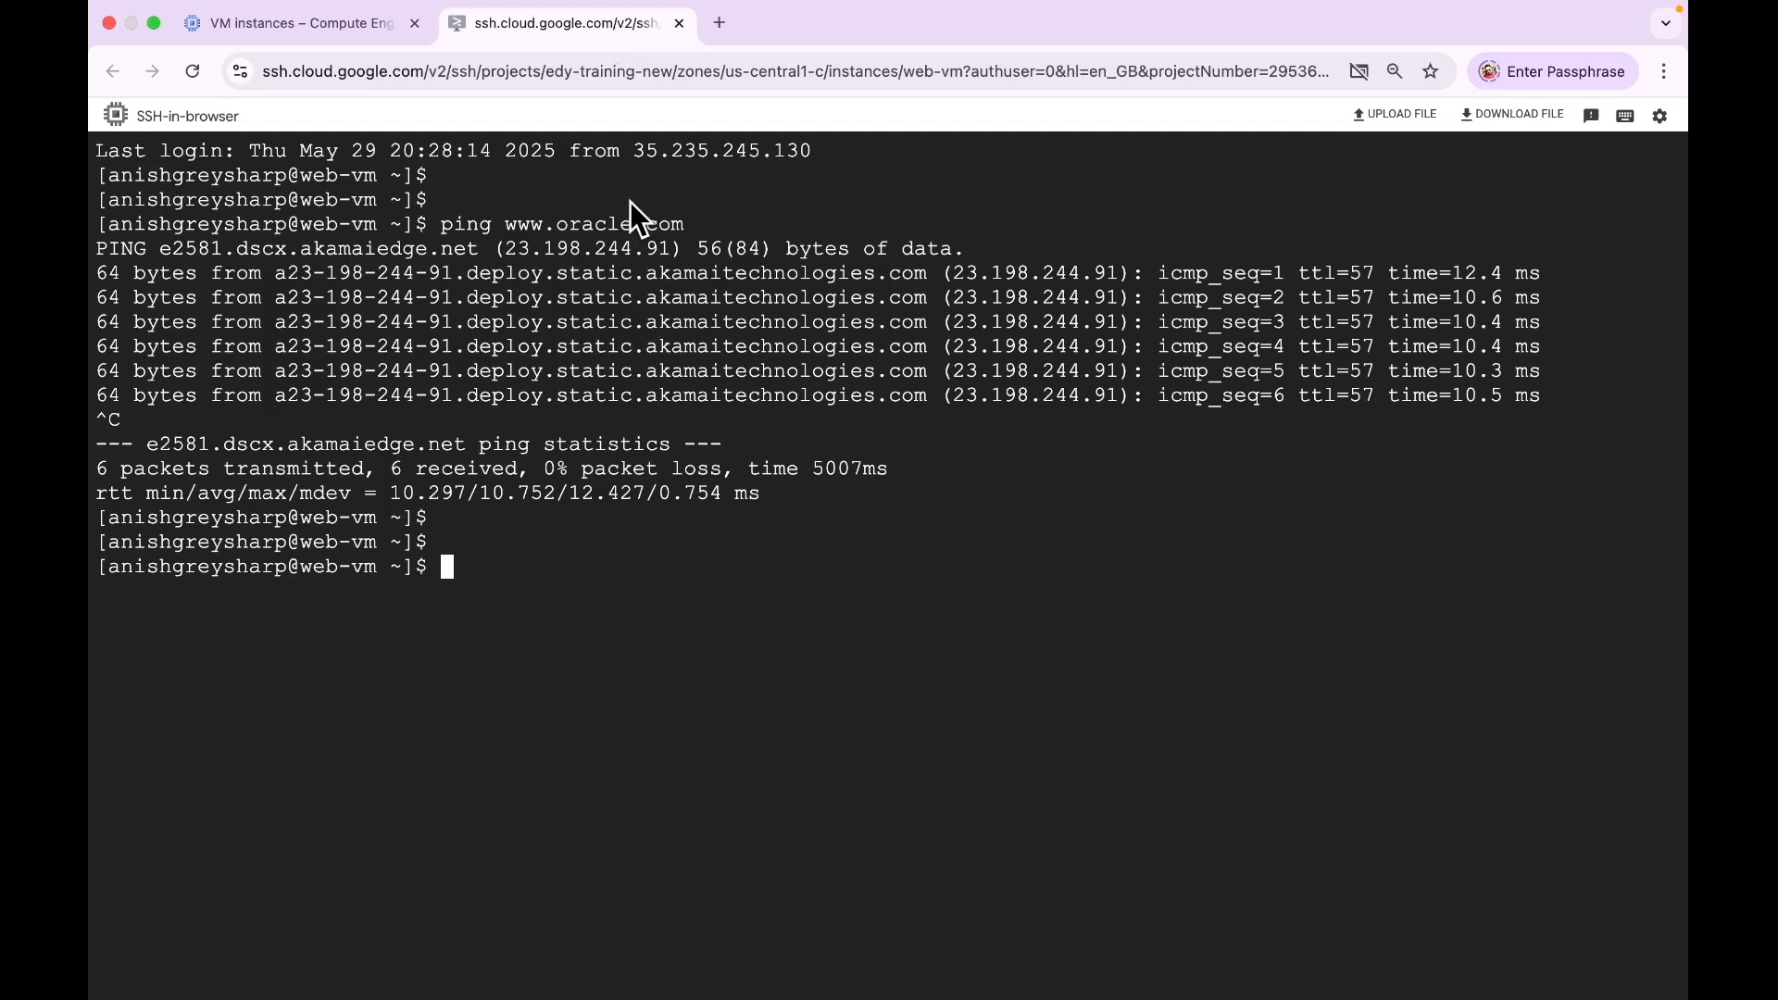
Step: Open the web-vm instance for editing from the VM instances list and expand its default network interface
{"action": "left_click", "coordinate": [360, 26]}
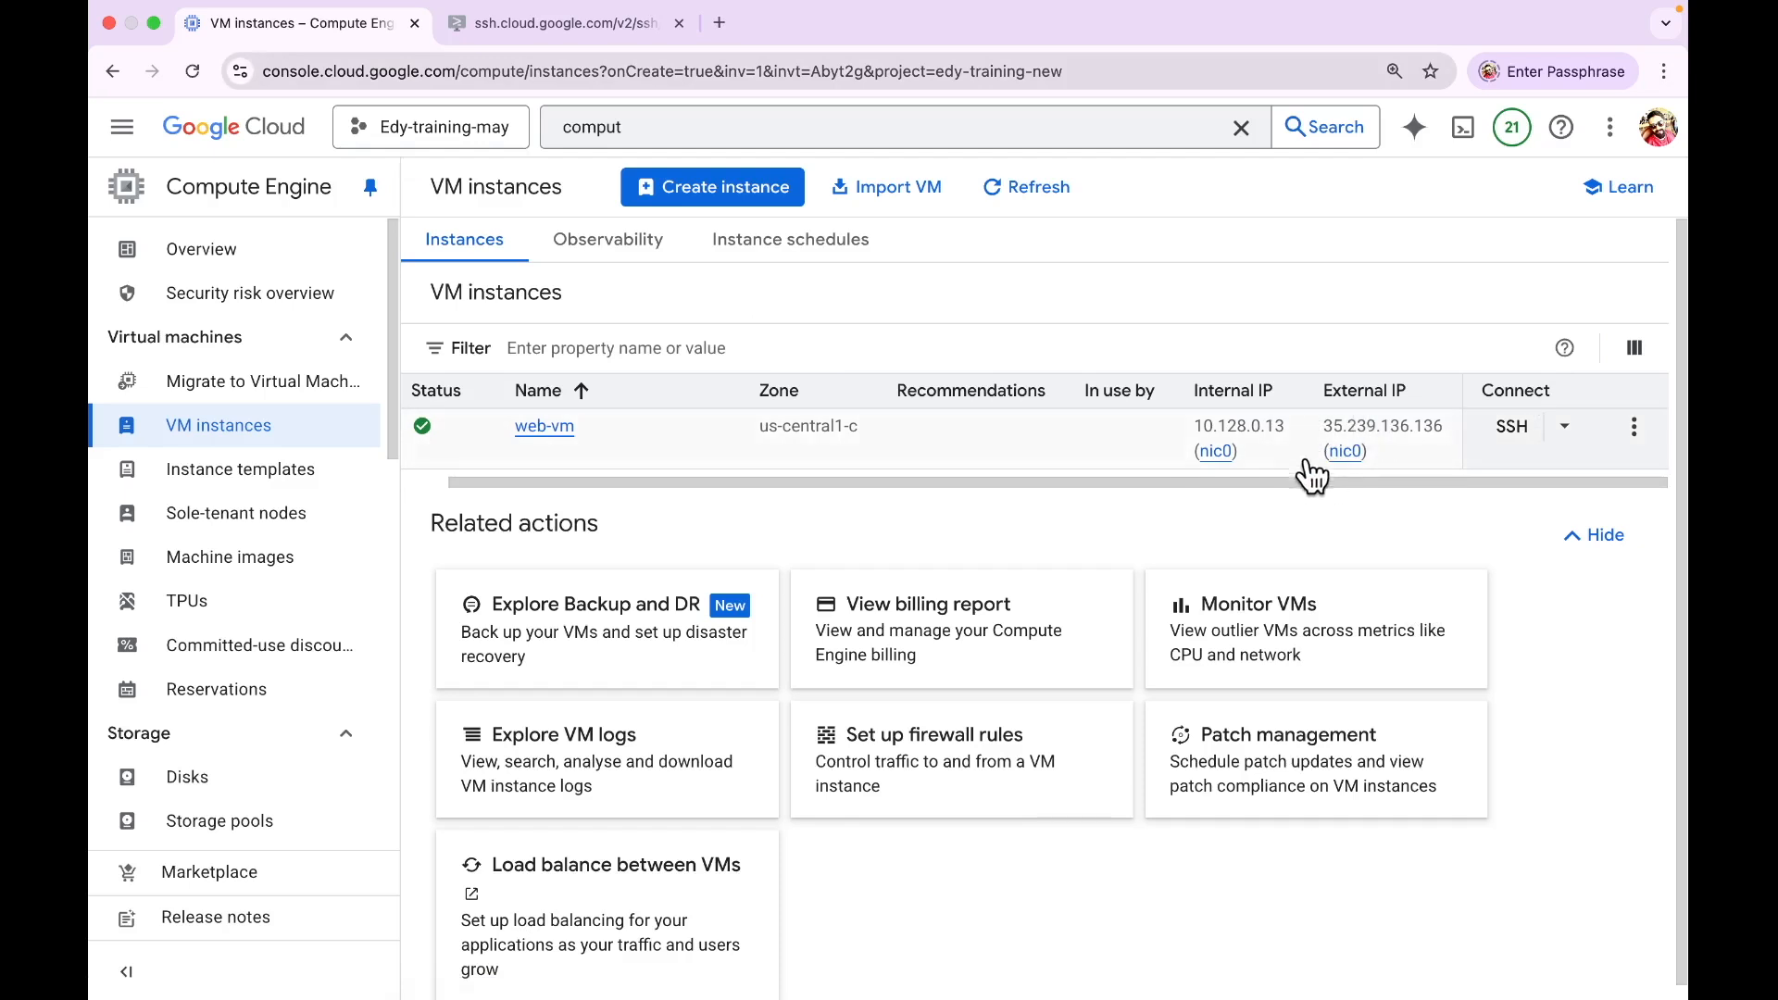
{"action": "left_click", "coordinate": [545, 427]}
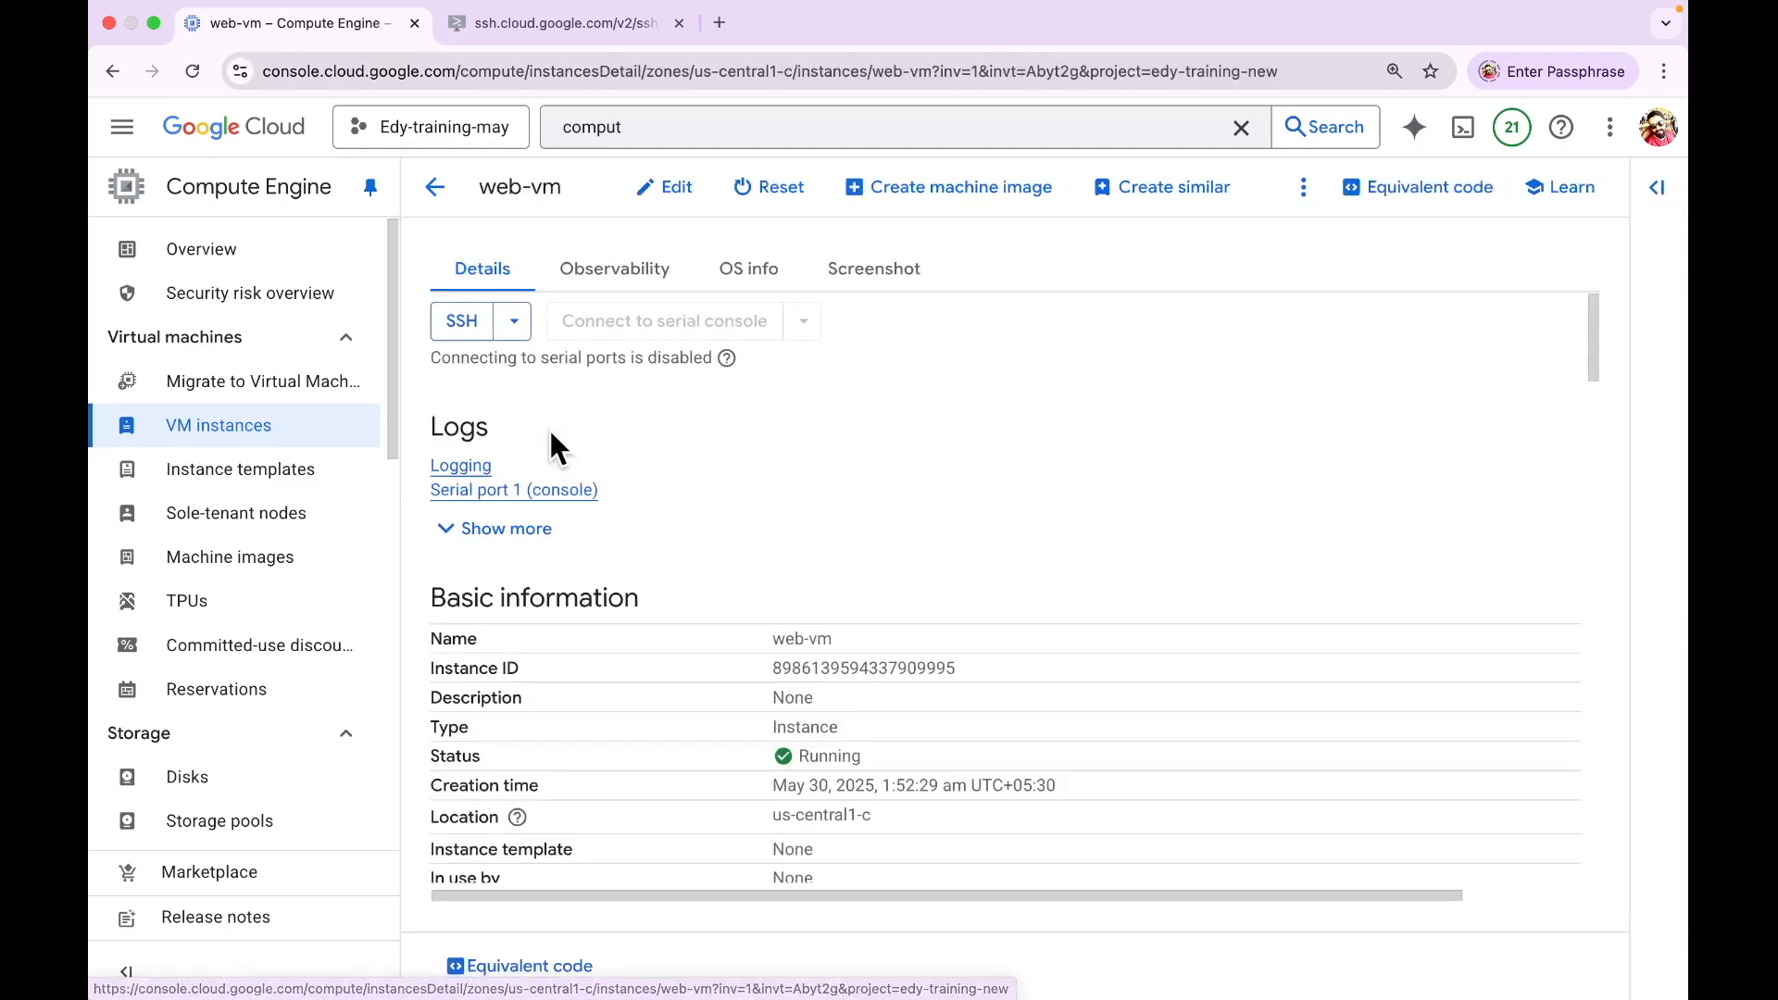
{"action": "left_click", "coordinate": [690, 190]}
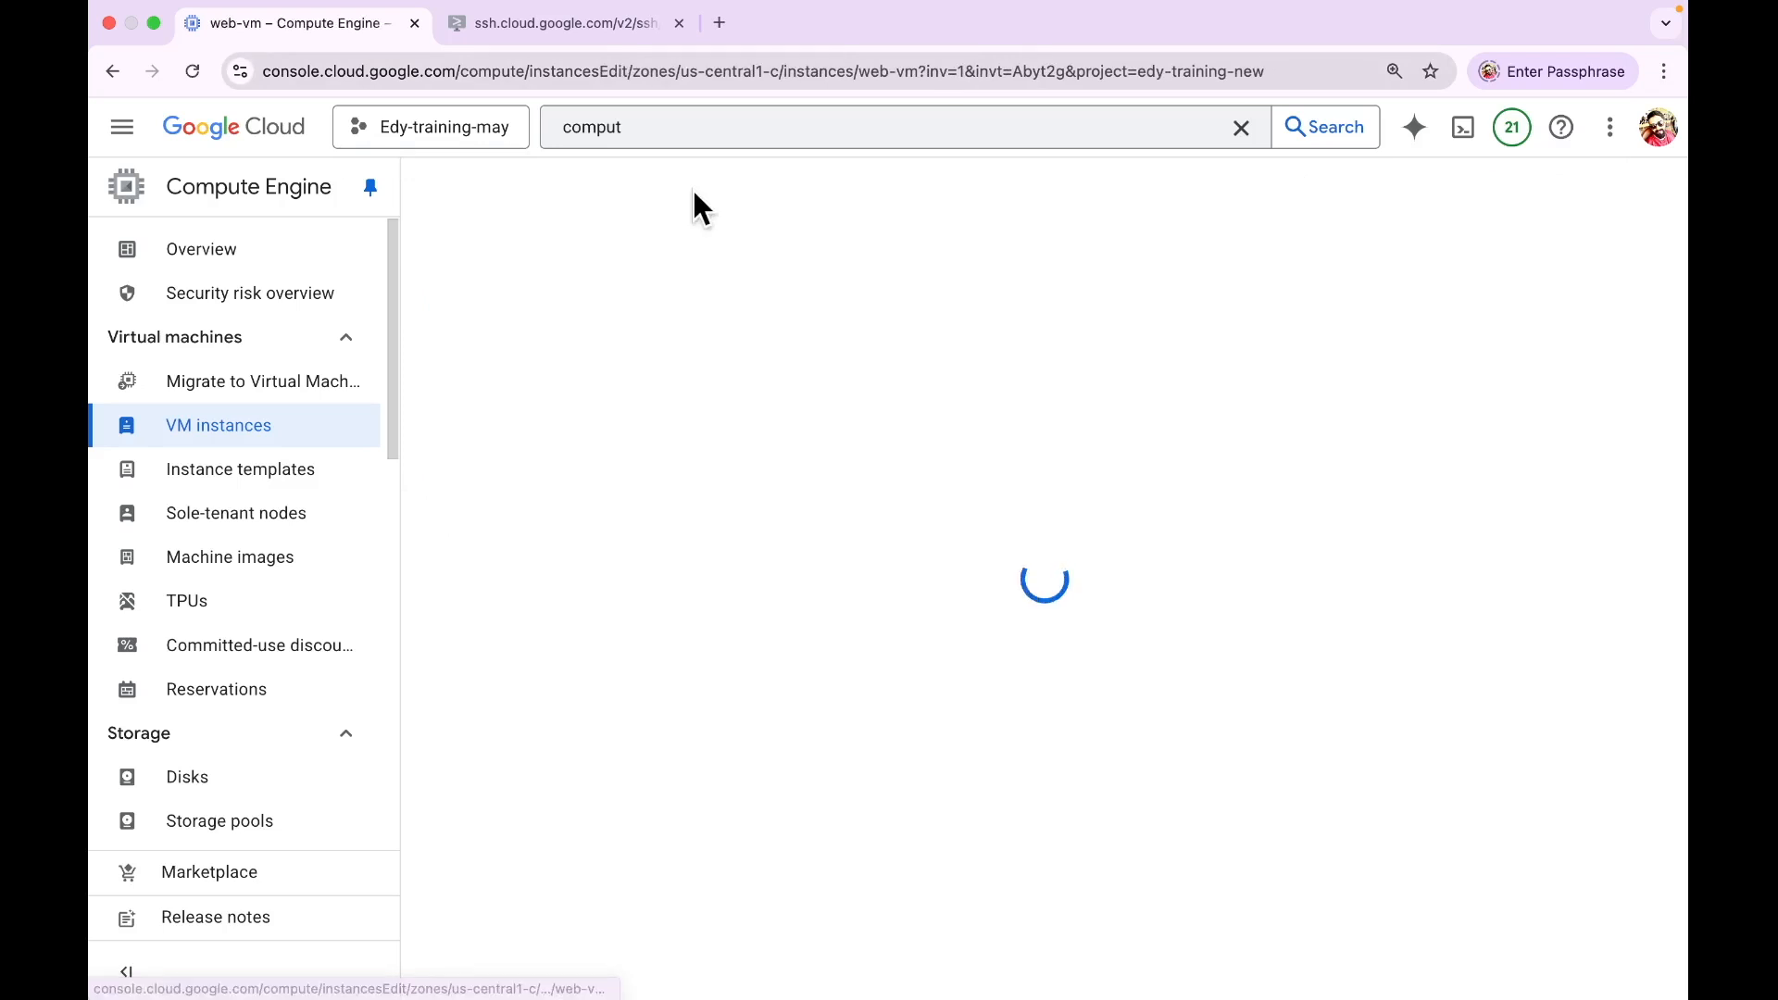
{"action": "scroll", "coordinate": [1204, 415], "scroll_direction": "down", "scroll_amount": 5}
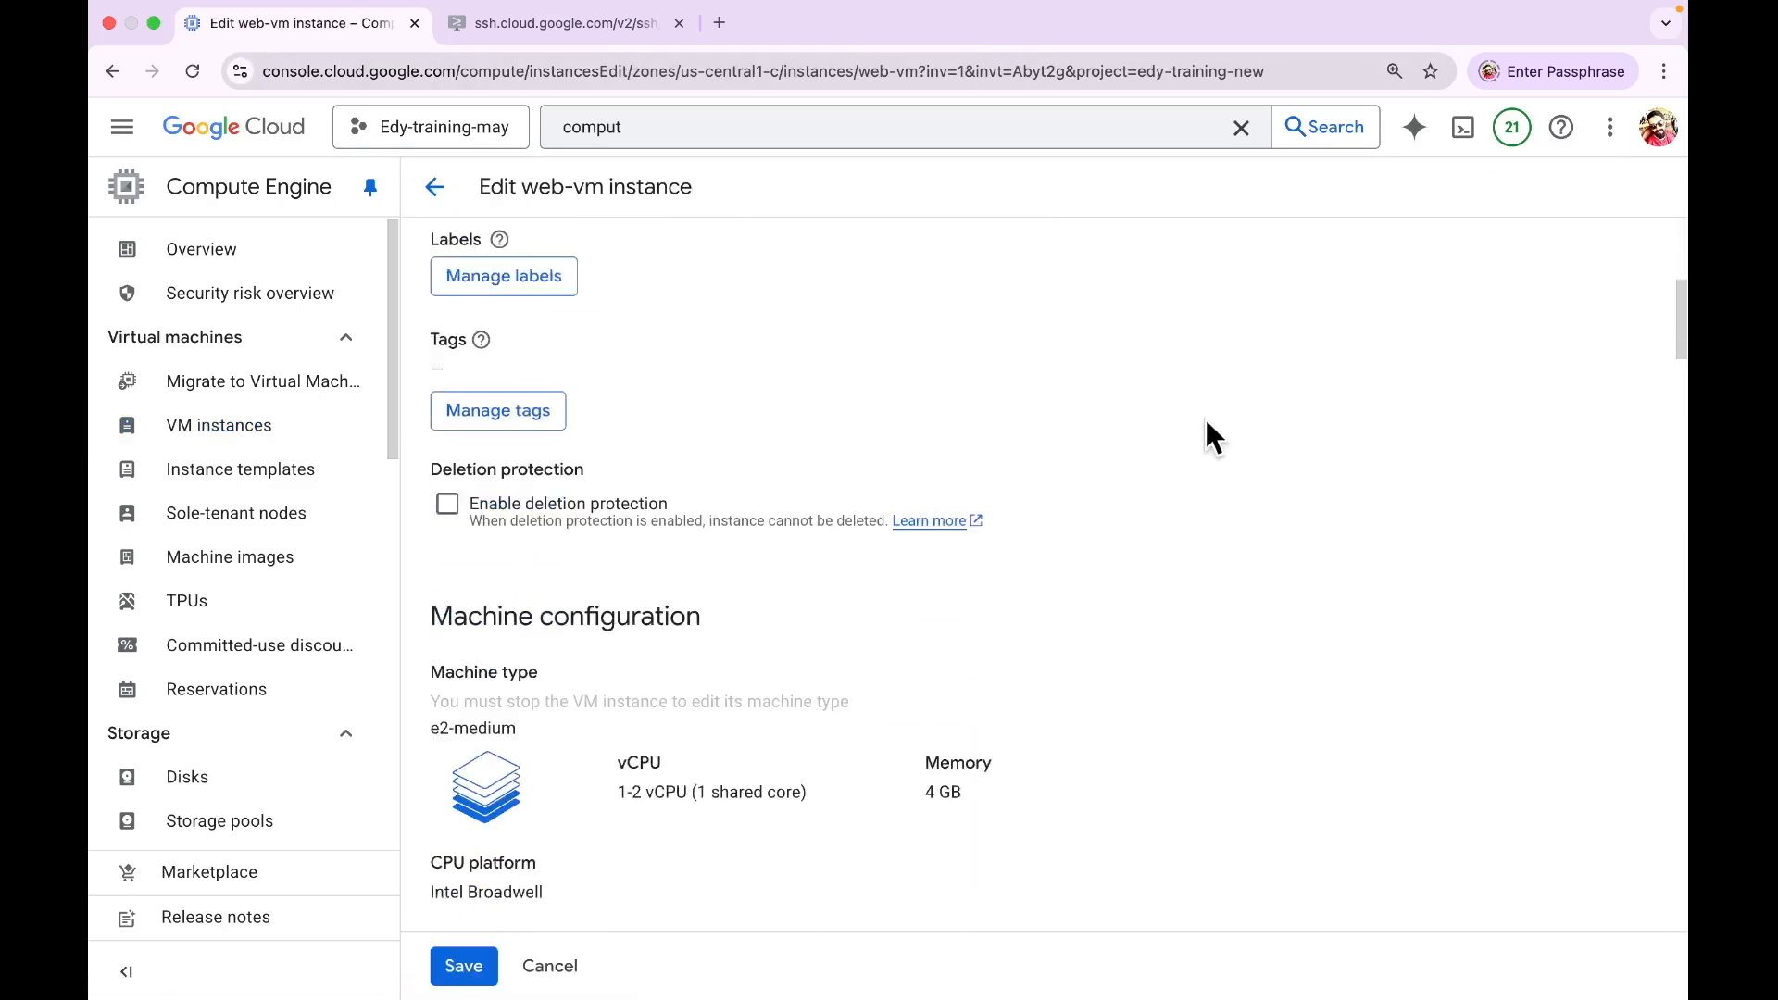
{"action": "scroll", "coordinate": [1206, 424], "scroll_direction": "down", "scroll_amount": 10}
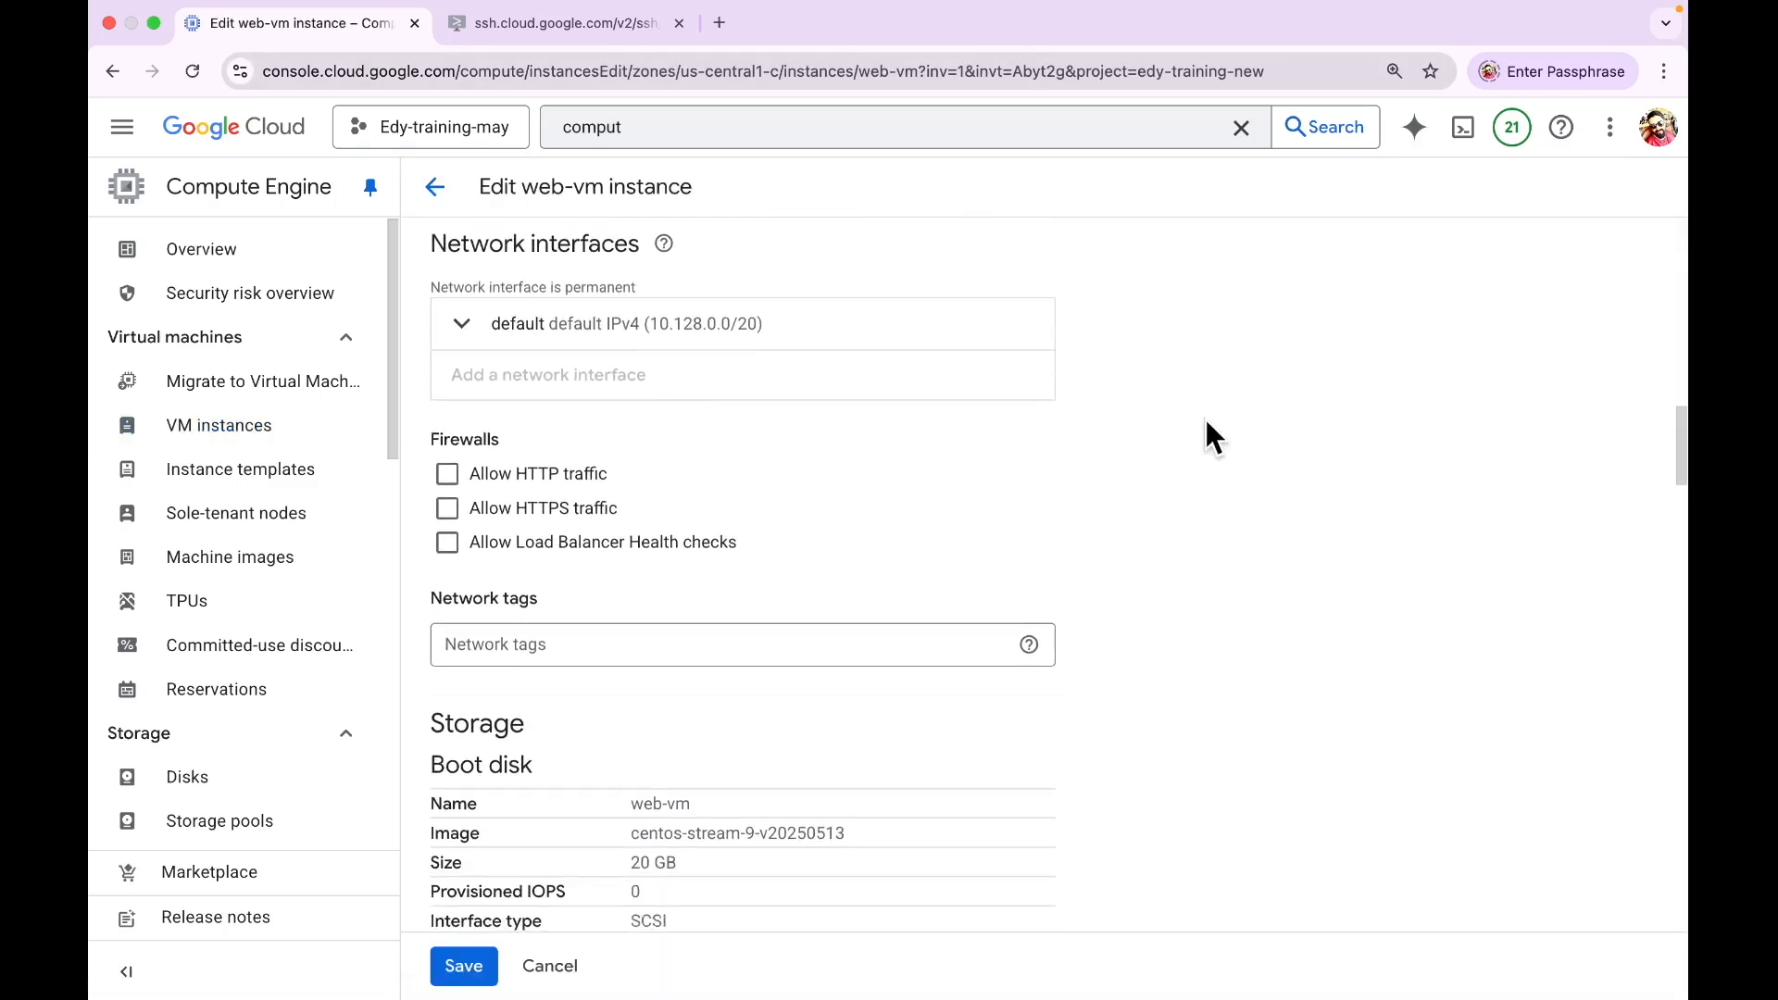
{"action": "scroll", "coordinate": [1206, 422], "scroll_direction": "down", "scroll_amount": 1}
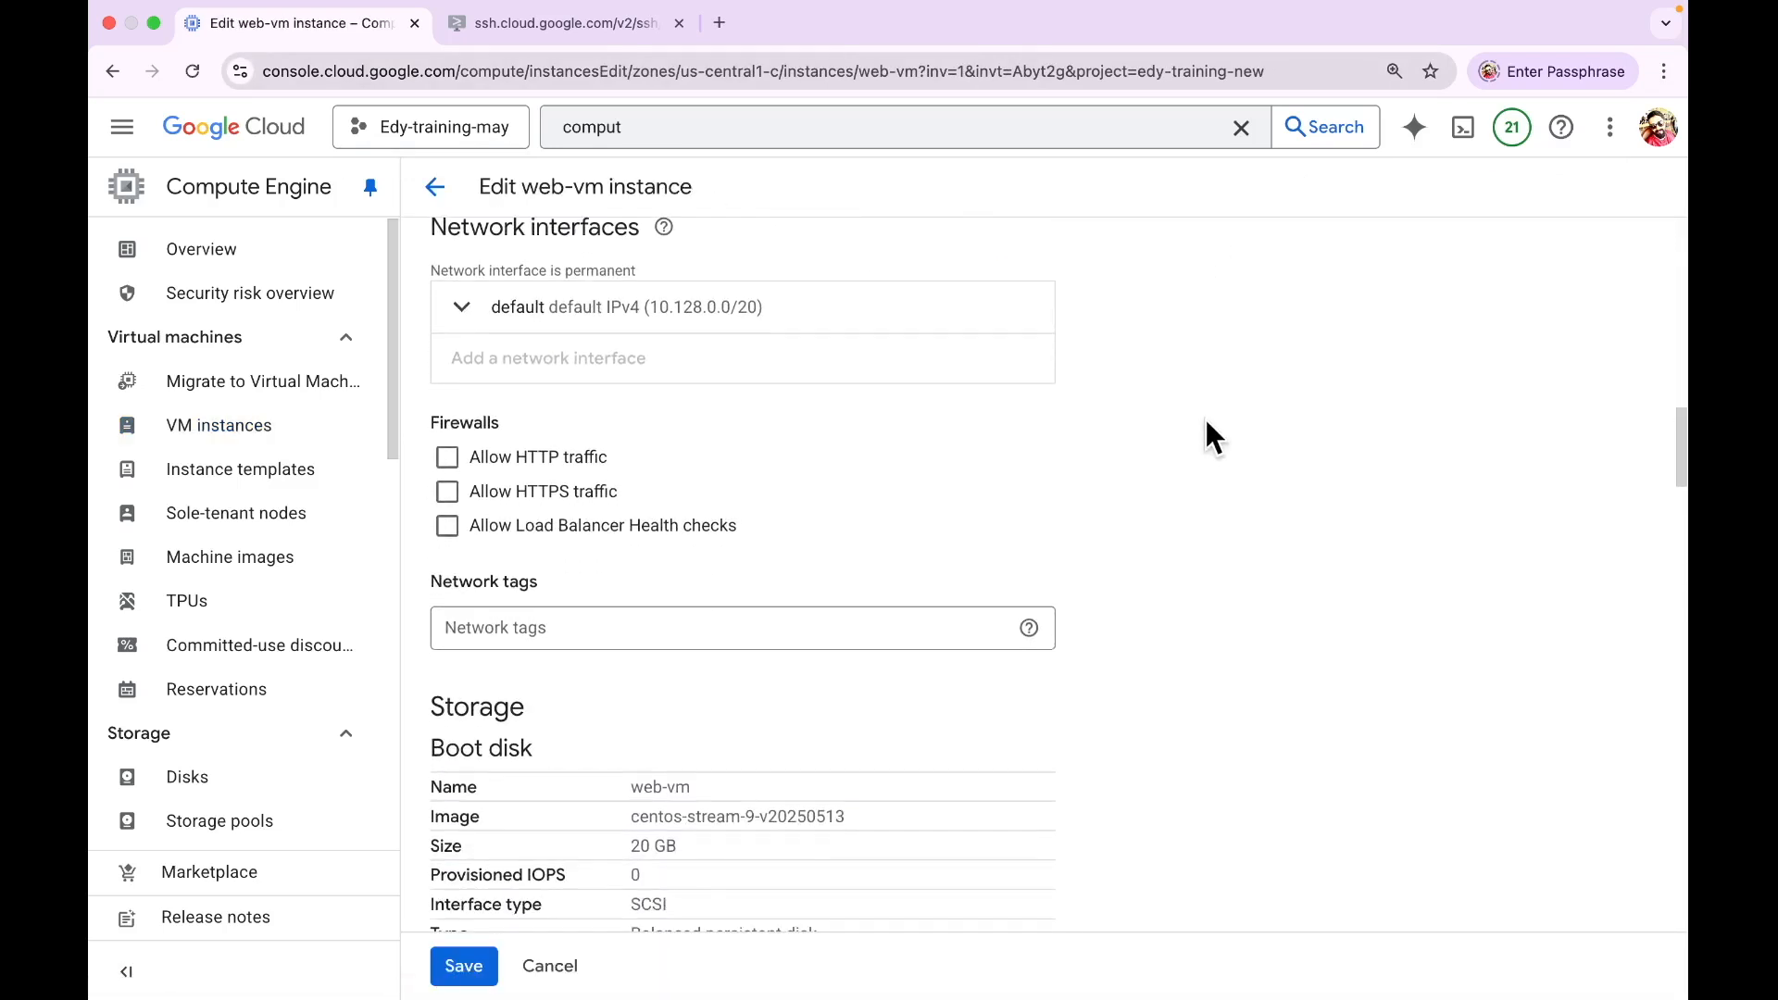
{"action": "left_click", "coordinate": [461, 306]}
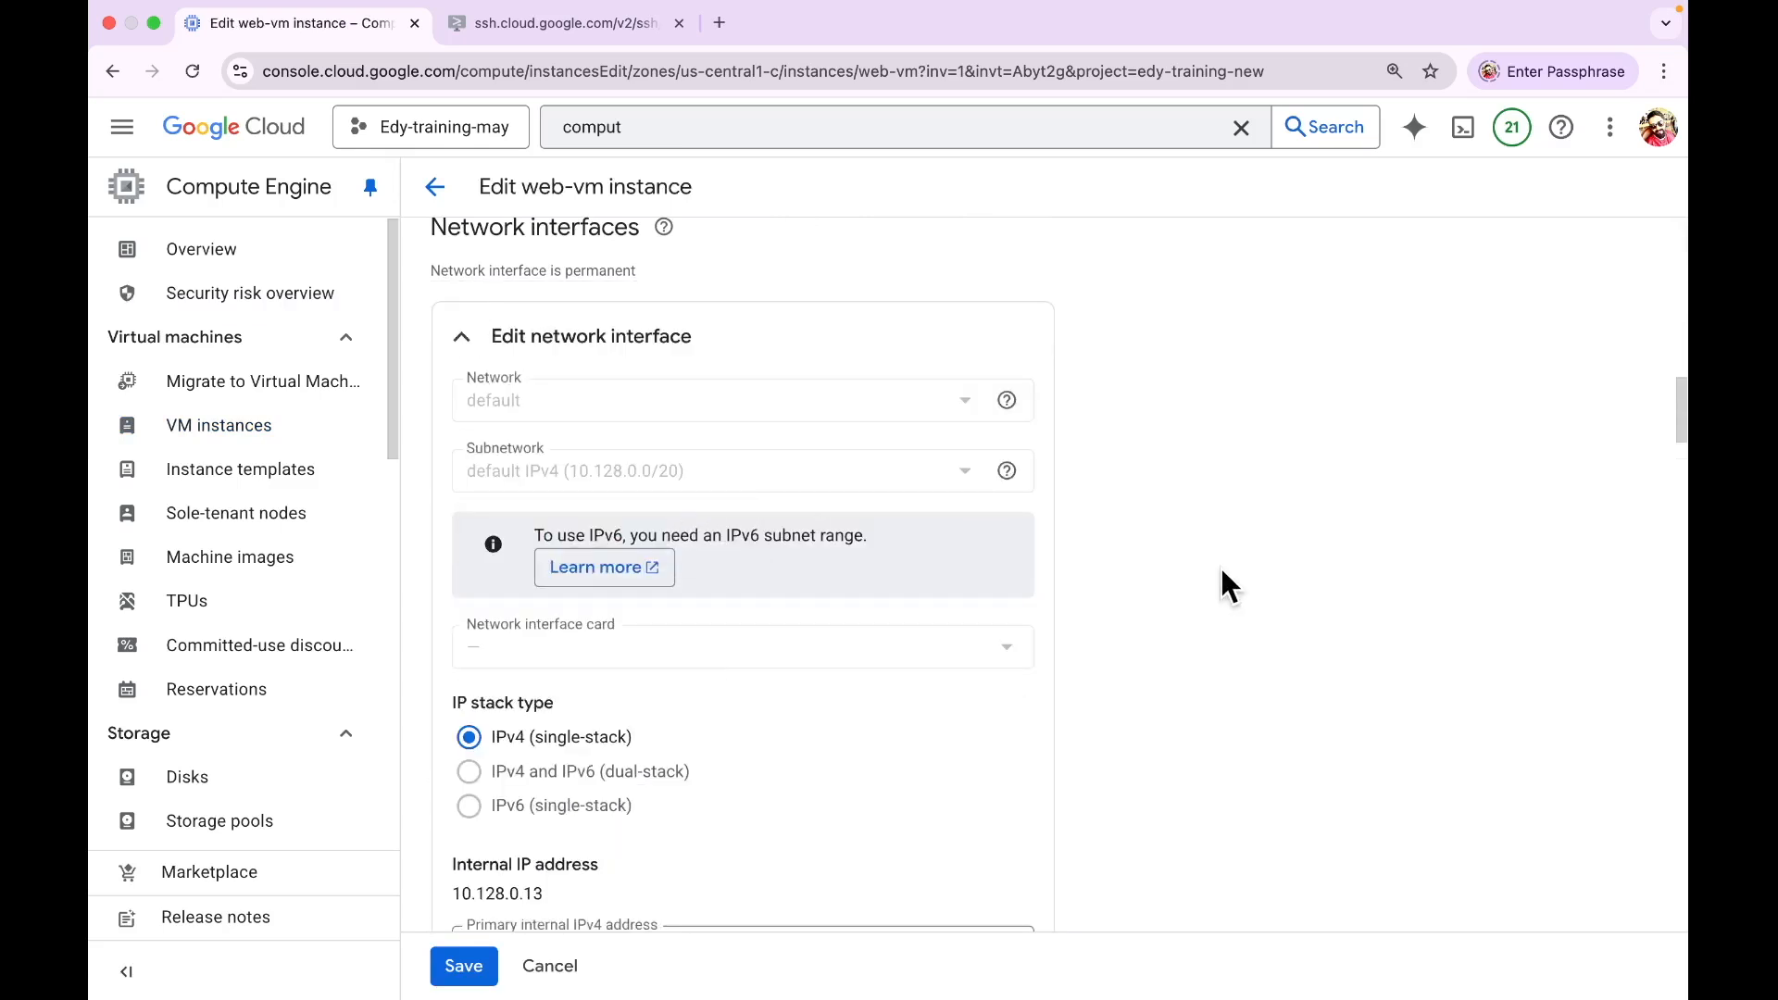
Step: Set the network interface's external IPv4 address to None and save the web-vm instance
{"action": "scroll", "coordinate": [1302, 509], "scroll_direction": "down", "scroll_amount": 2}
{"action": "scroll", "coordinate": [1306, 515], "scroll_direction": "down", "scroll_amount": 3}
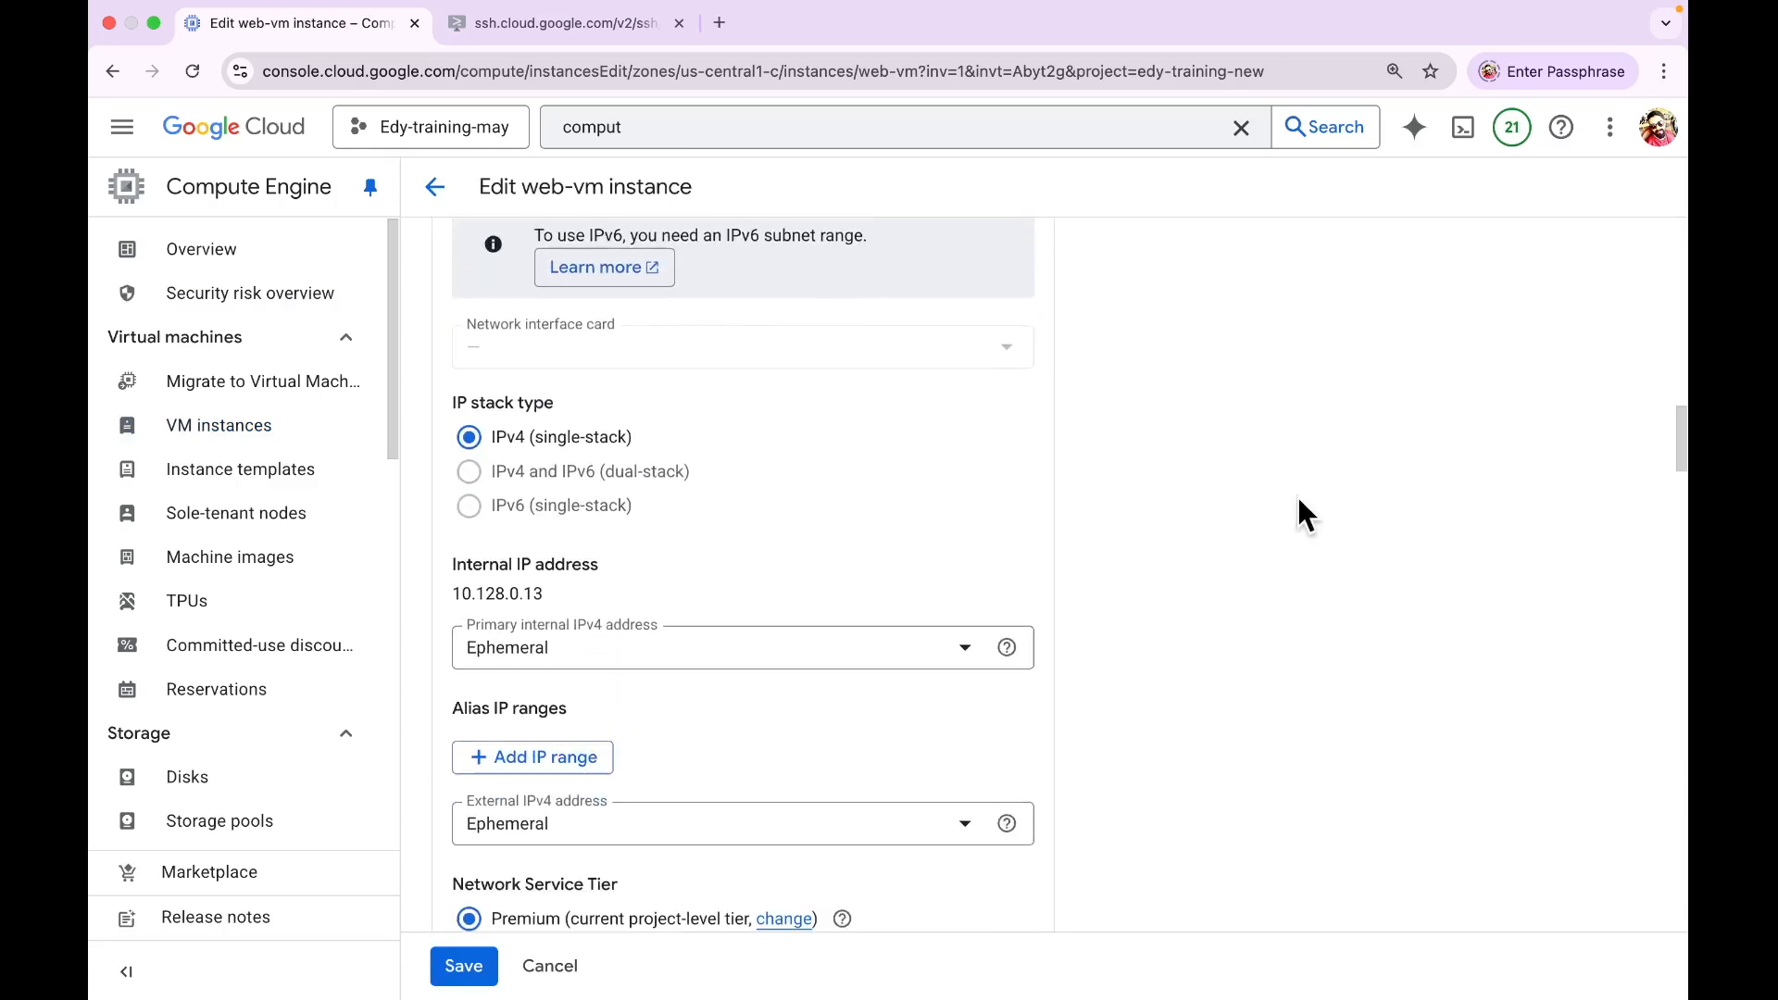
{"action": "scroll", "coordinate": [1334, 646], "scroll_direction": "down", "scroll_amount": 3}
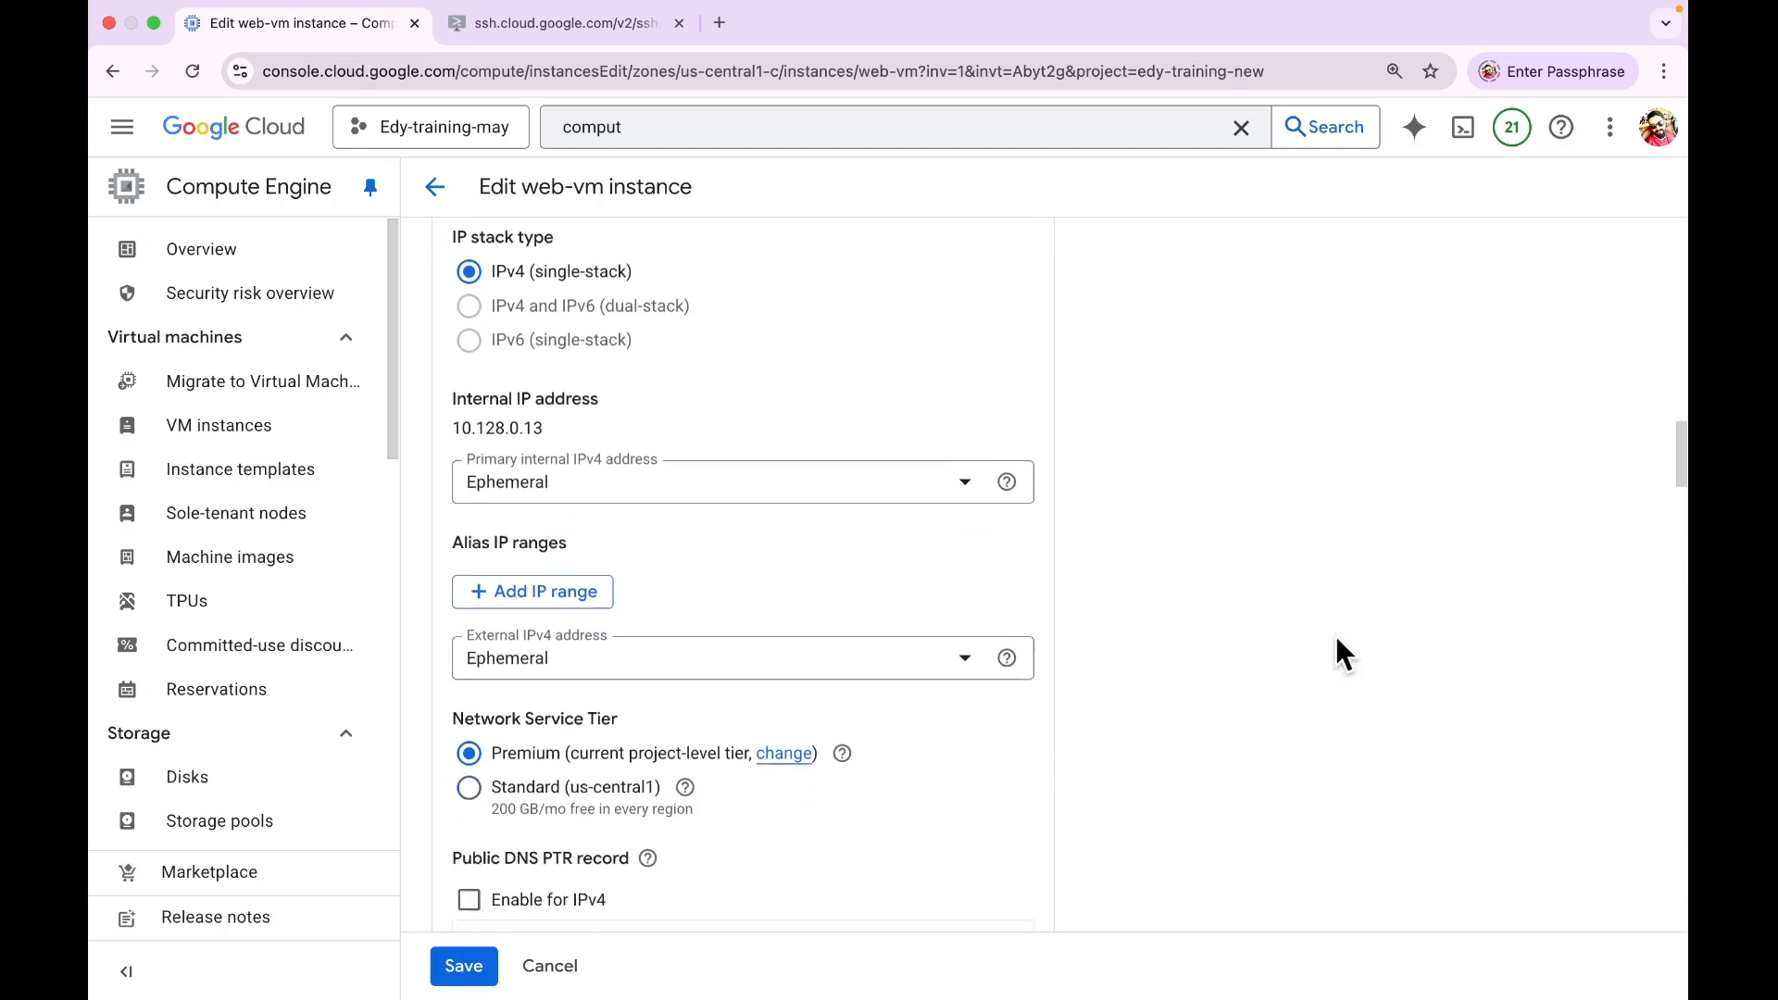
{"action": "left_click", "coordinate": [949, 611]}
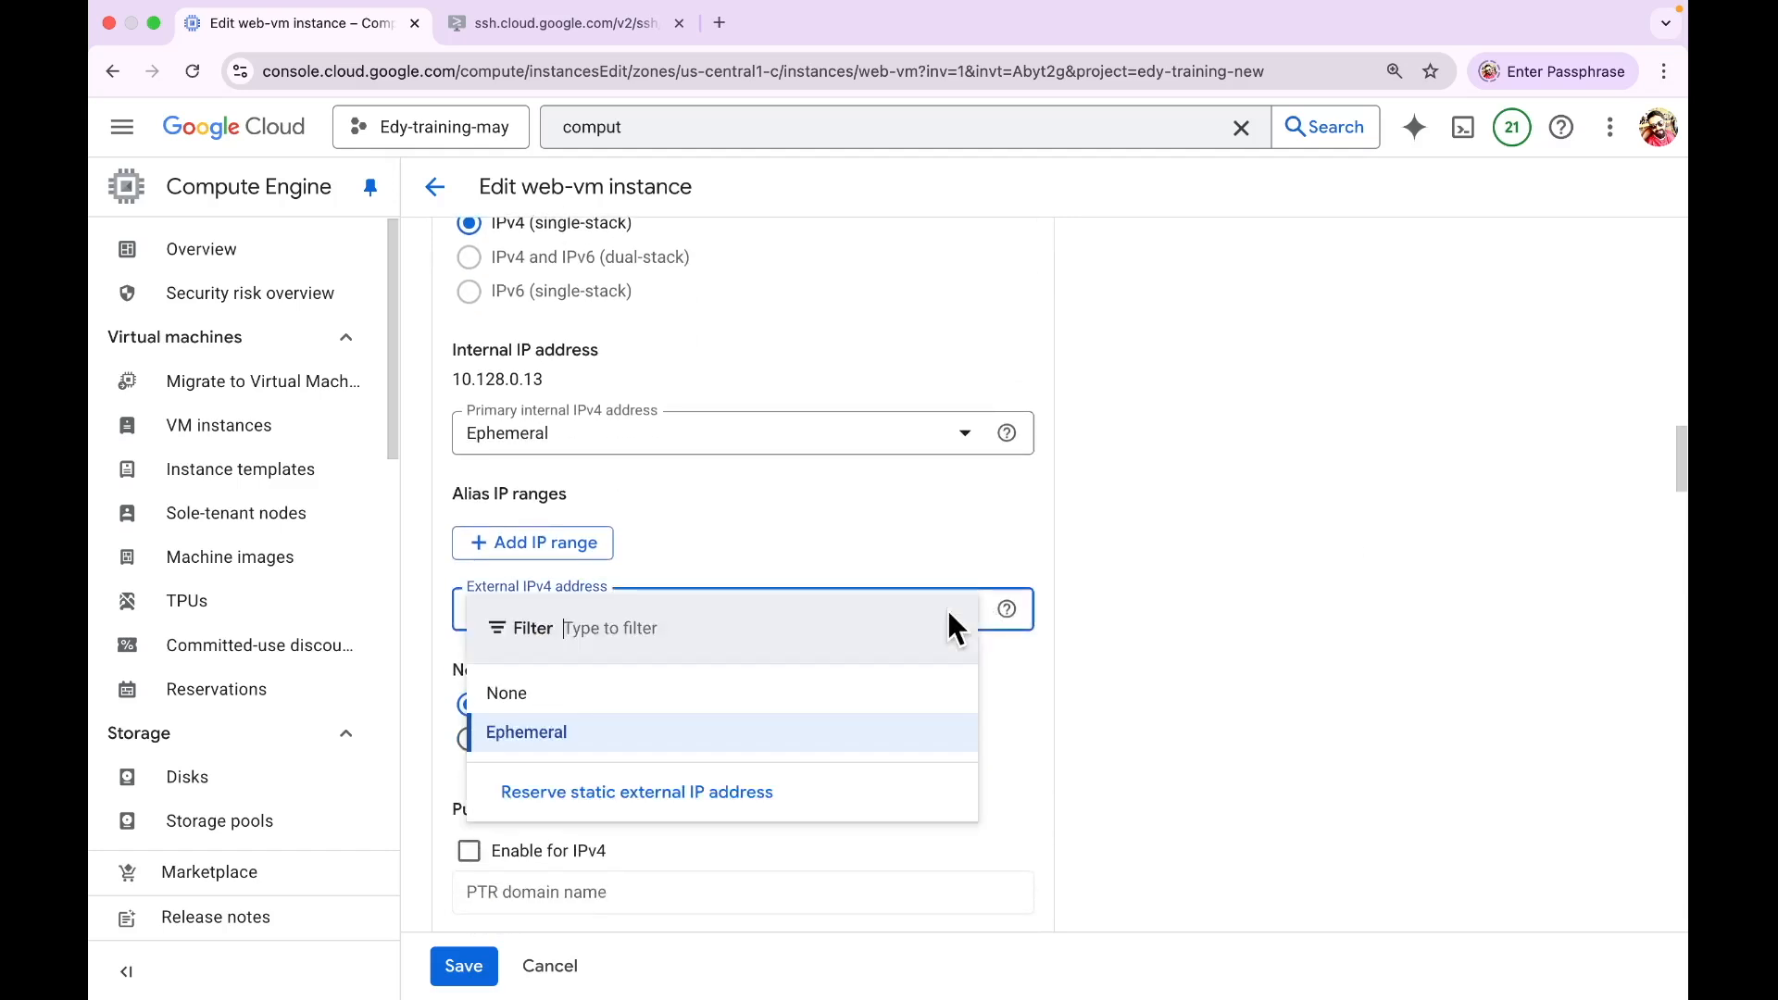
{"action": "left_click", "coordinate": [713, 696]}
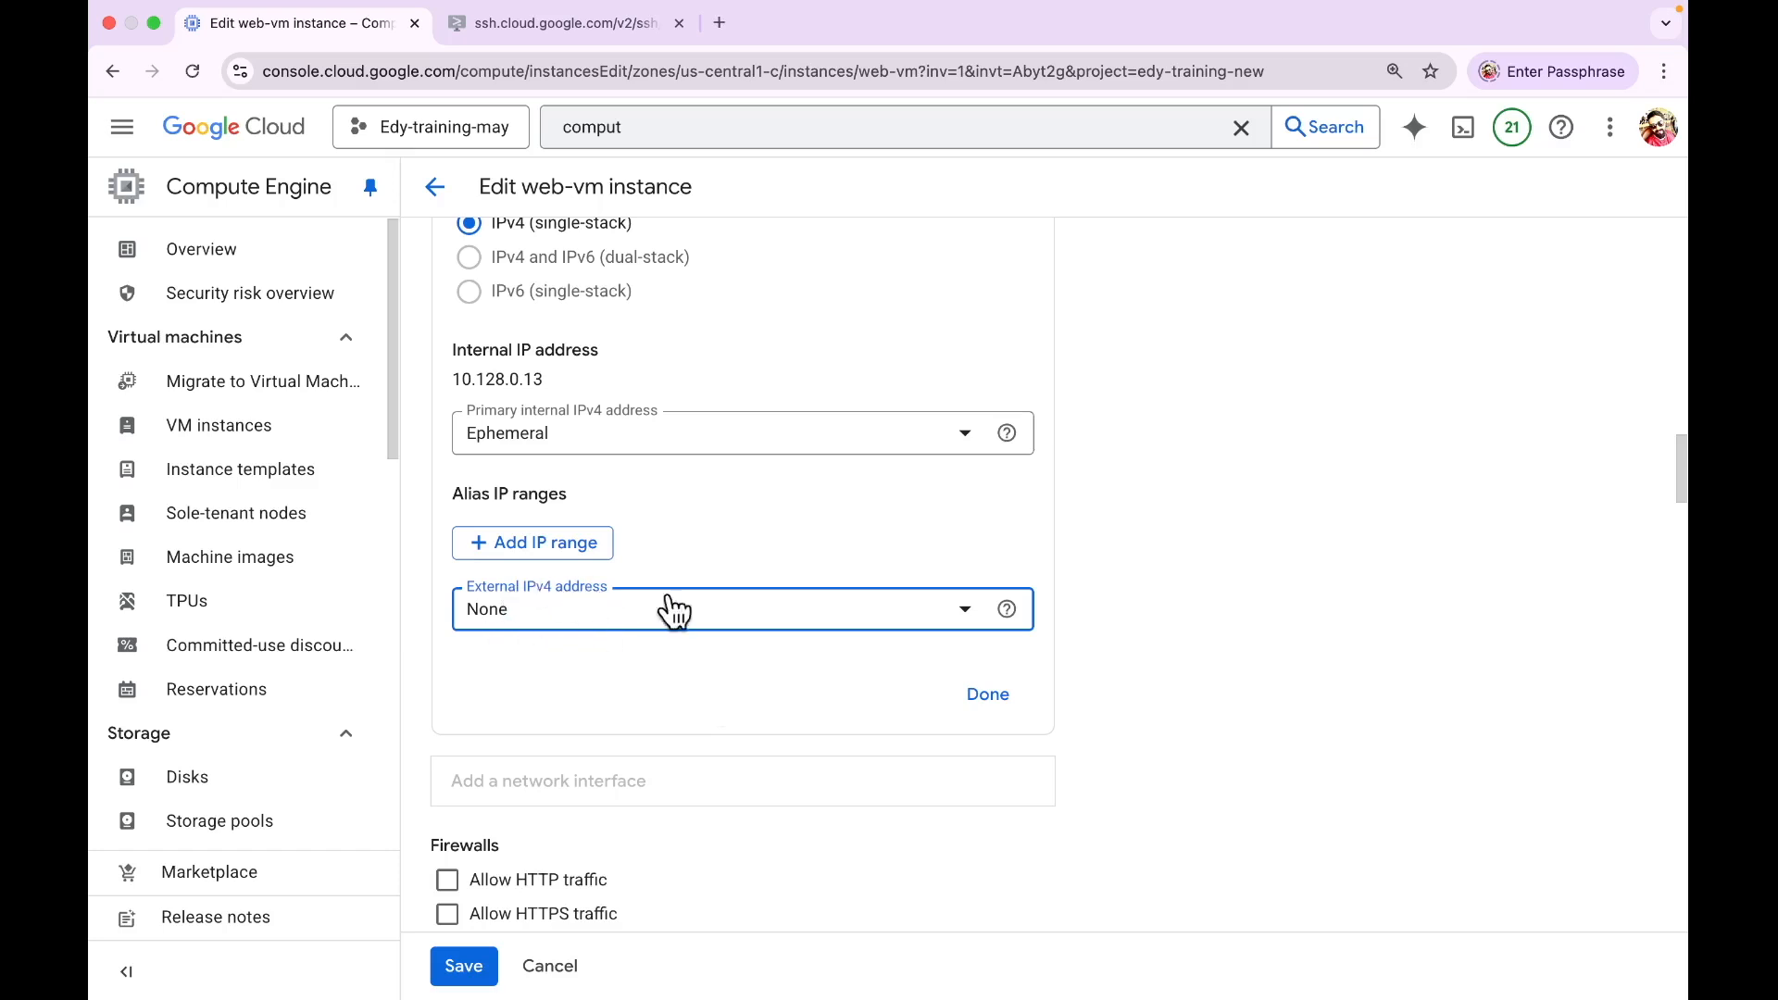
{"action": "left_click", "coordinate": [917, 614]}
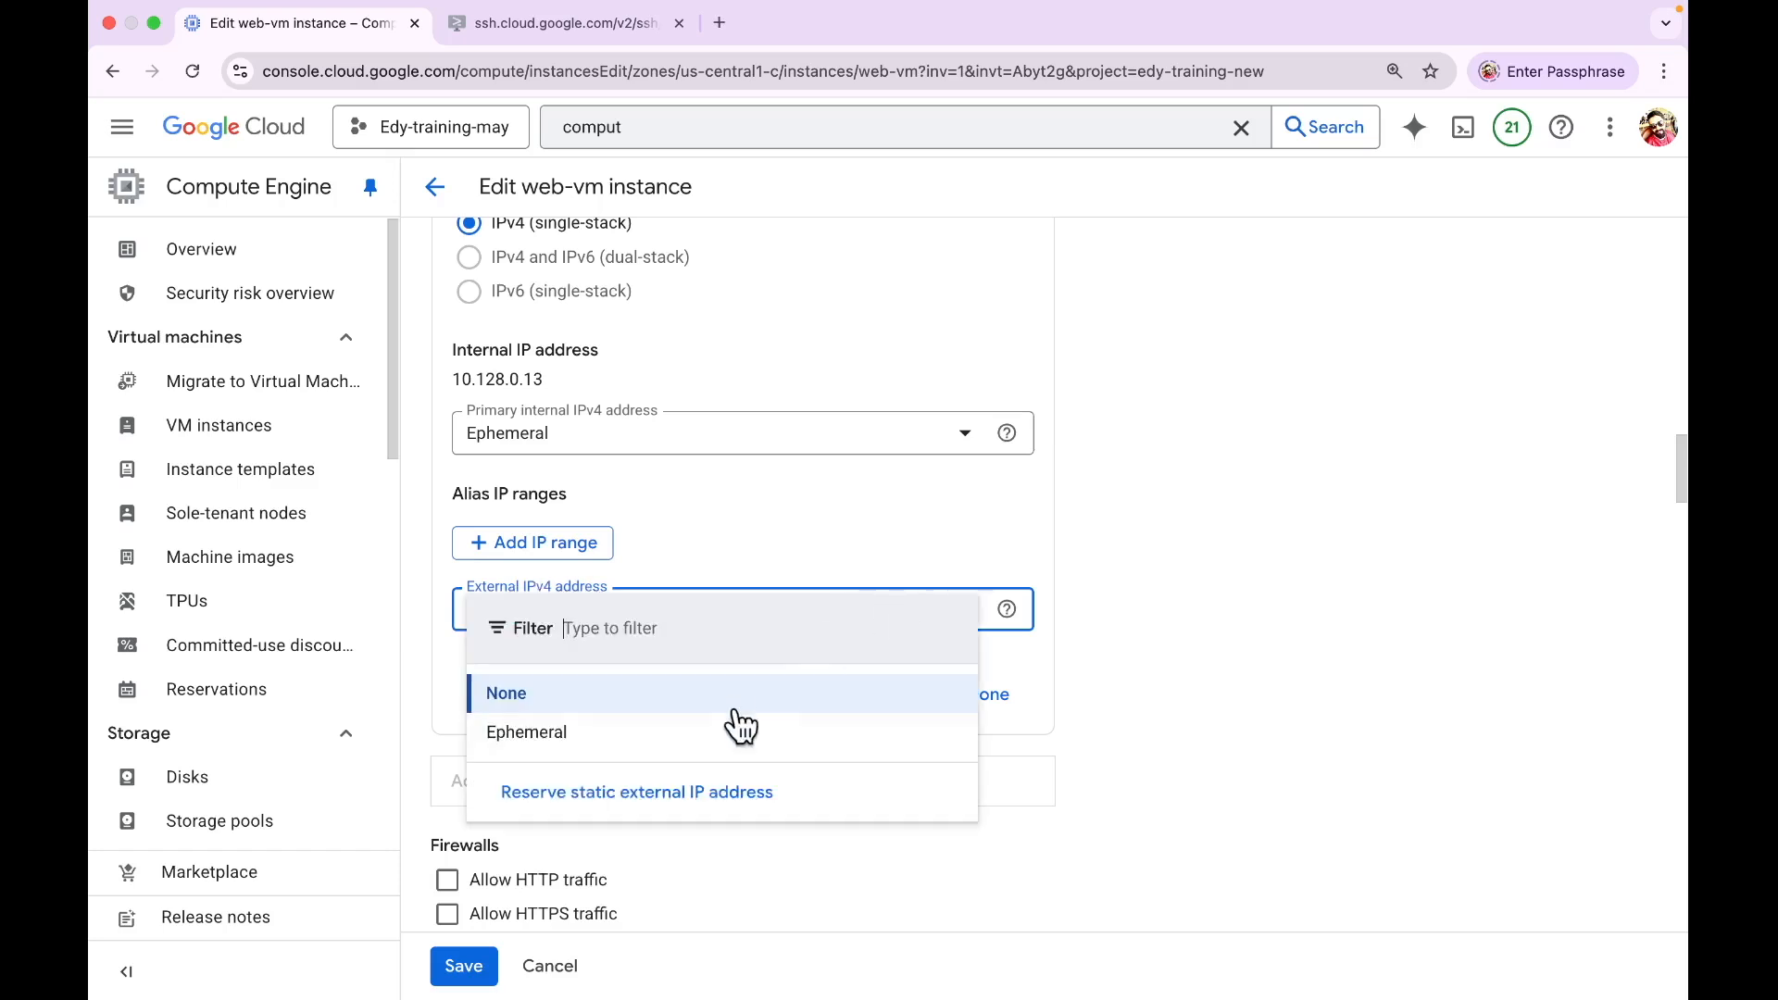
{"action": "left_click", "coordinate": [806, 697]}
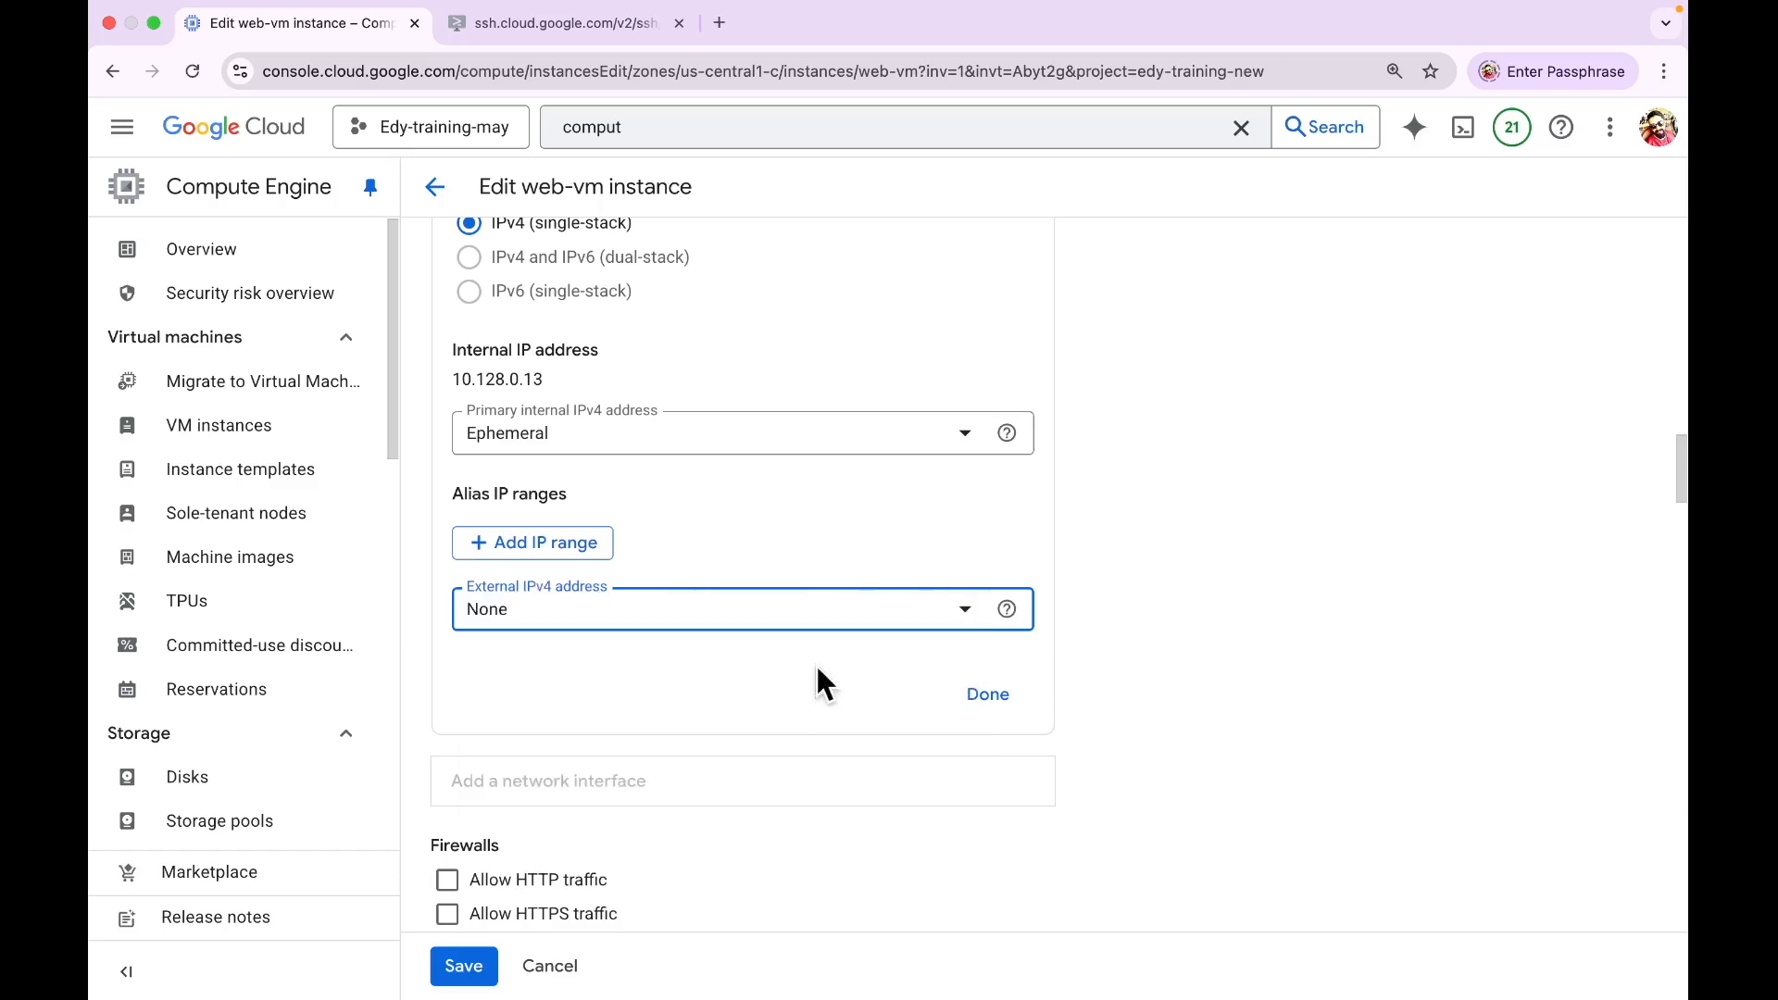
{"action": "left_click", "coordinate": [989, 696]}
{"action": "scroll", "coordinate": [1254, 654], "scroll_direction": "down", "scroll_amount": 4}
{"action": "left_click", "coordinate": [489, 963]}
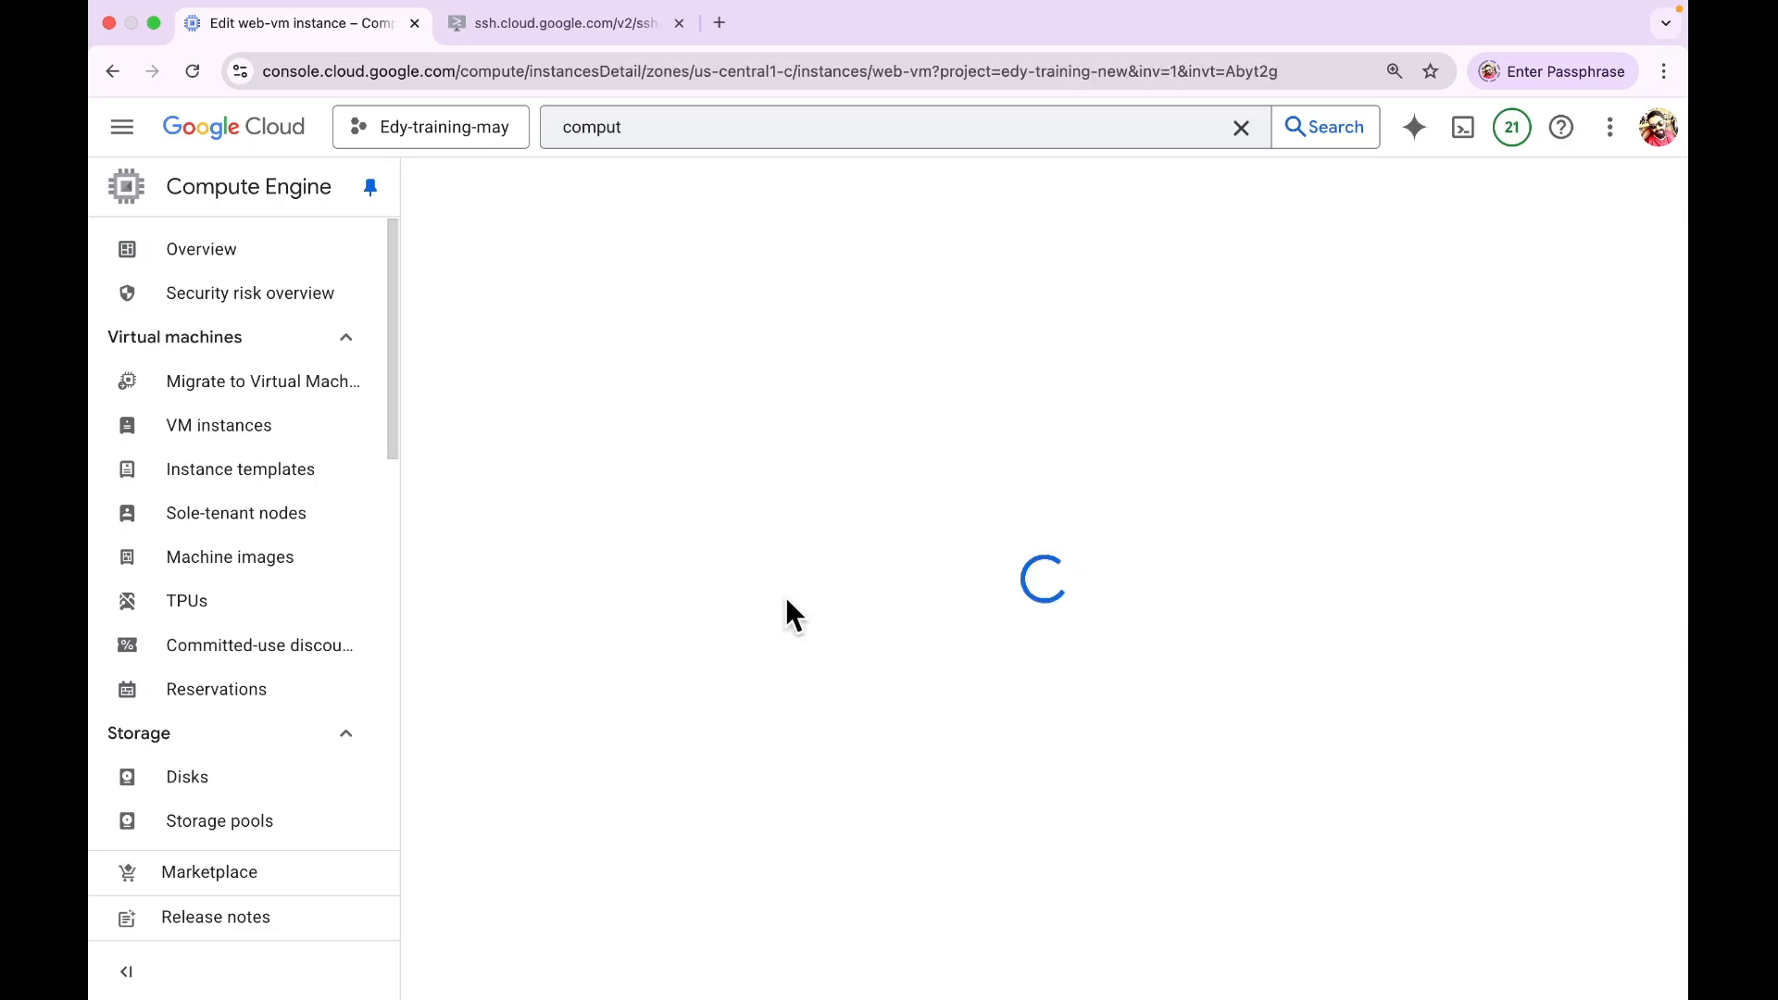
Step: Check web-vm's external IP in the VM instances list and return to its SSH terminal session
{"action": "left_click", "coordinate": [266, 447]}
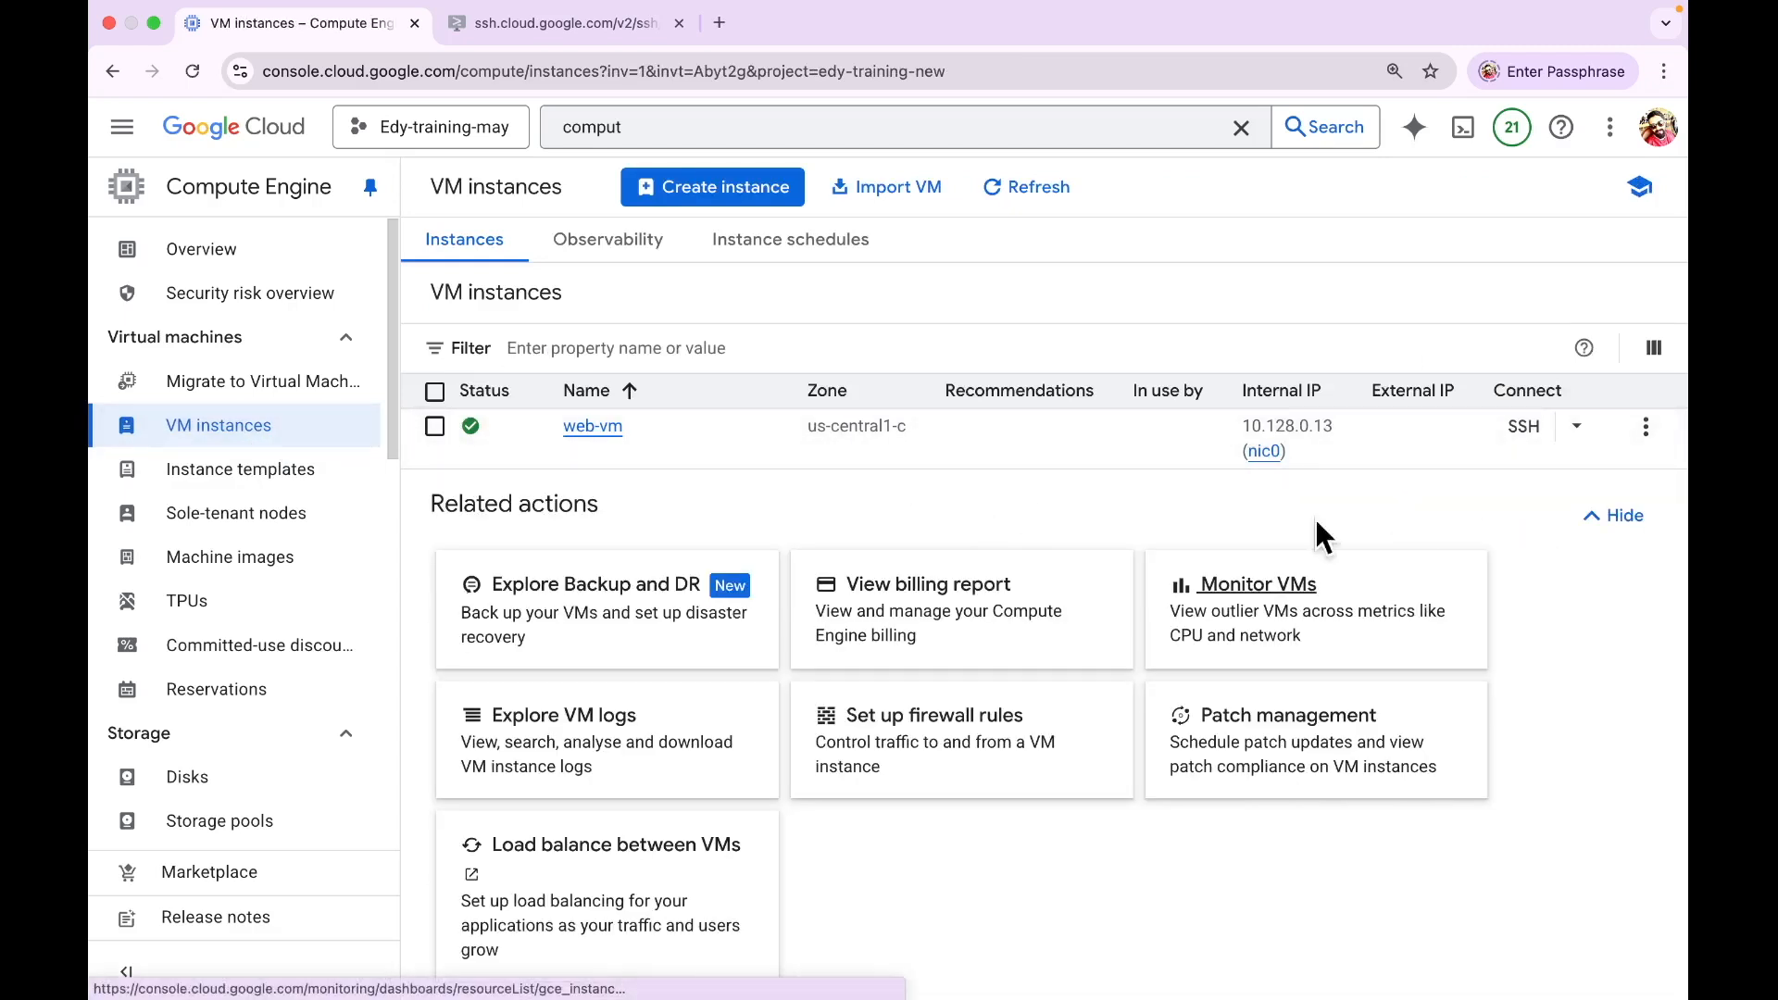
{"action": "left_click", "coordinate": [525, 26]}
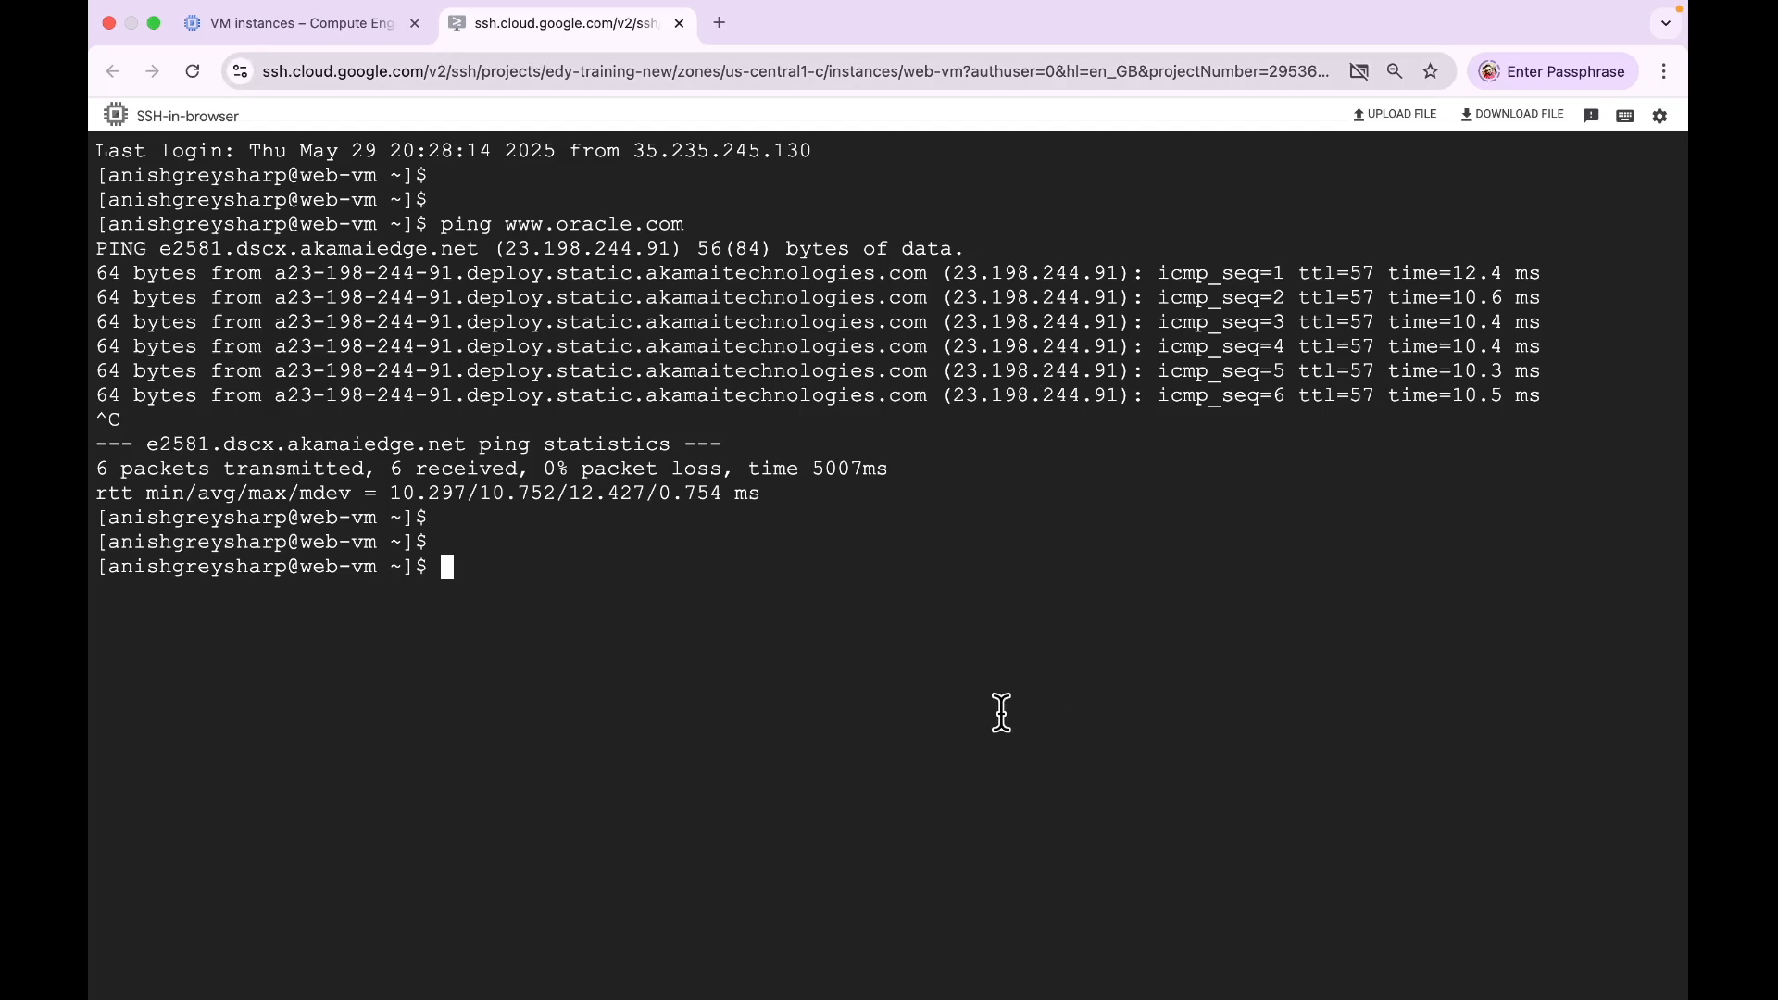
{"action": "key", "text": "Return"}
{"action": "key", "text": "Return"}
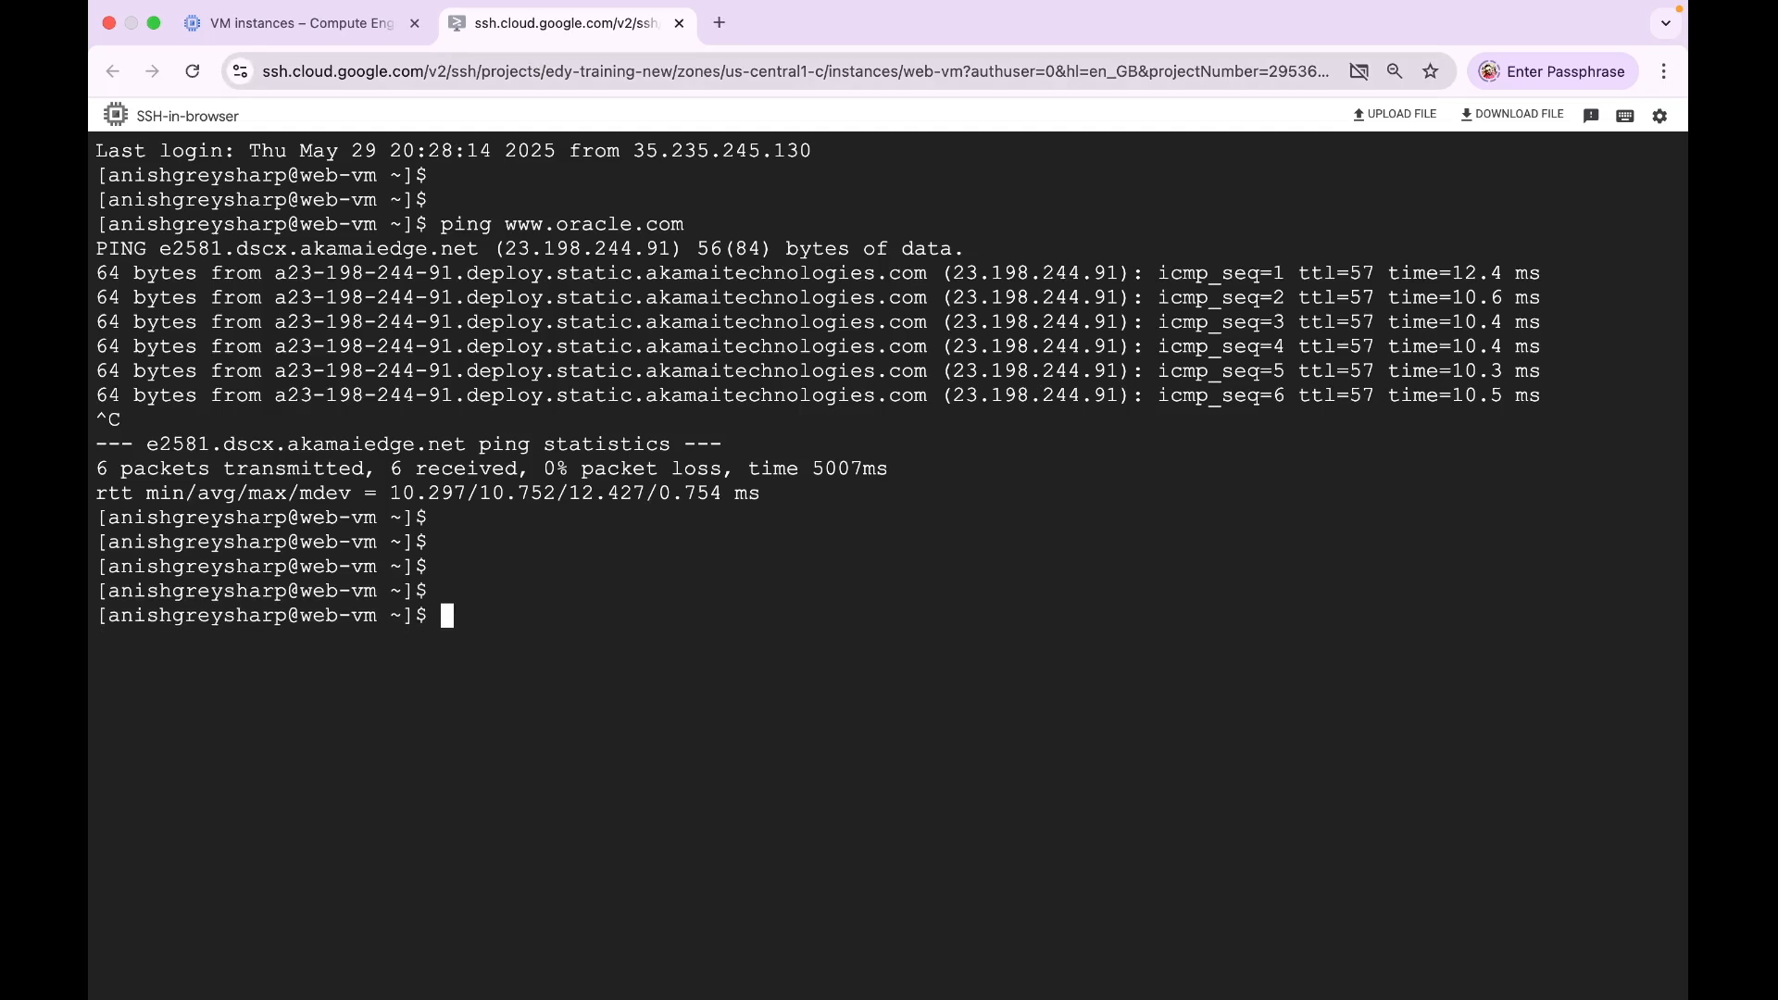
{"action": "key", "text": "Up"}
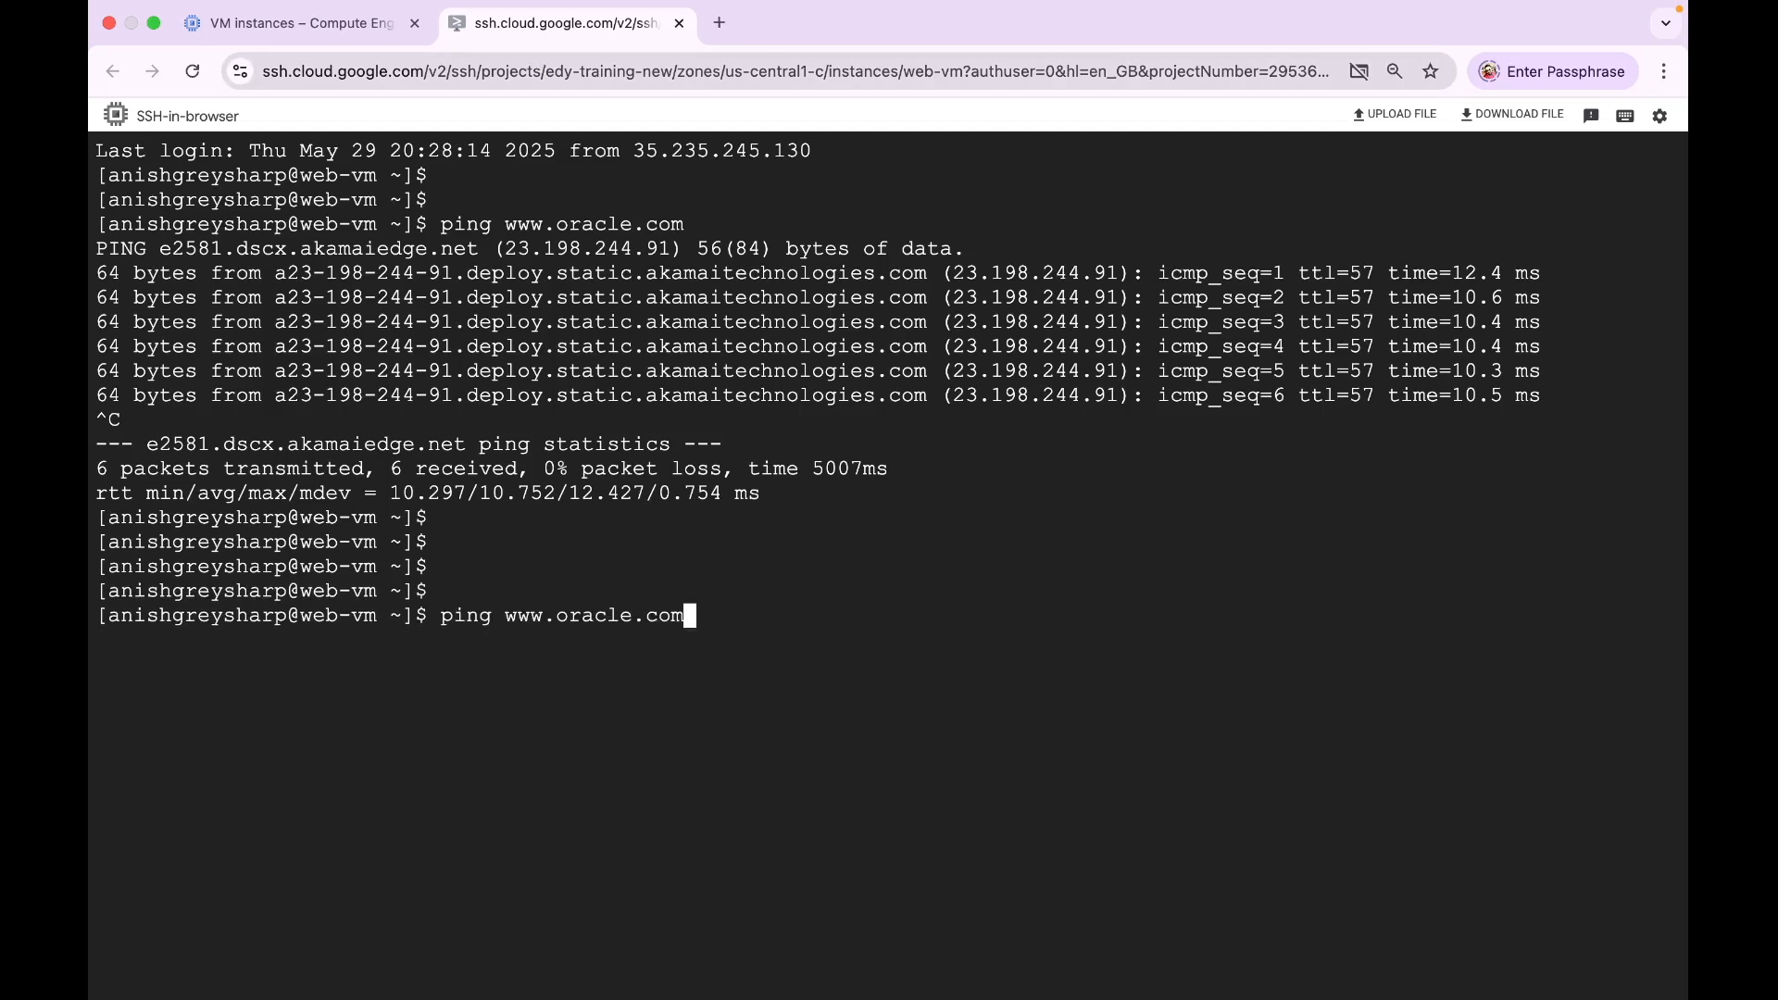
{"action": "key", "text": "Return"}
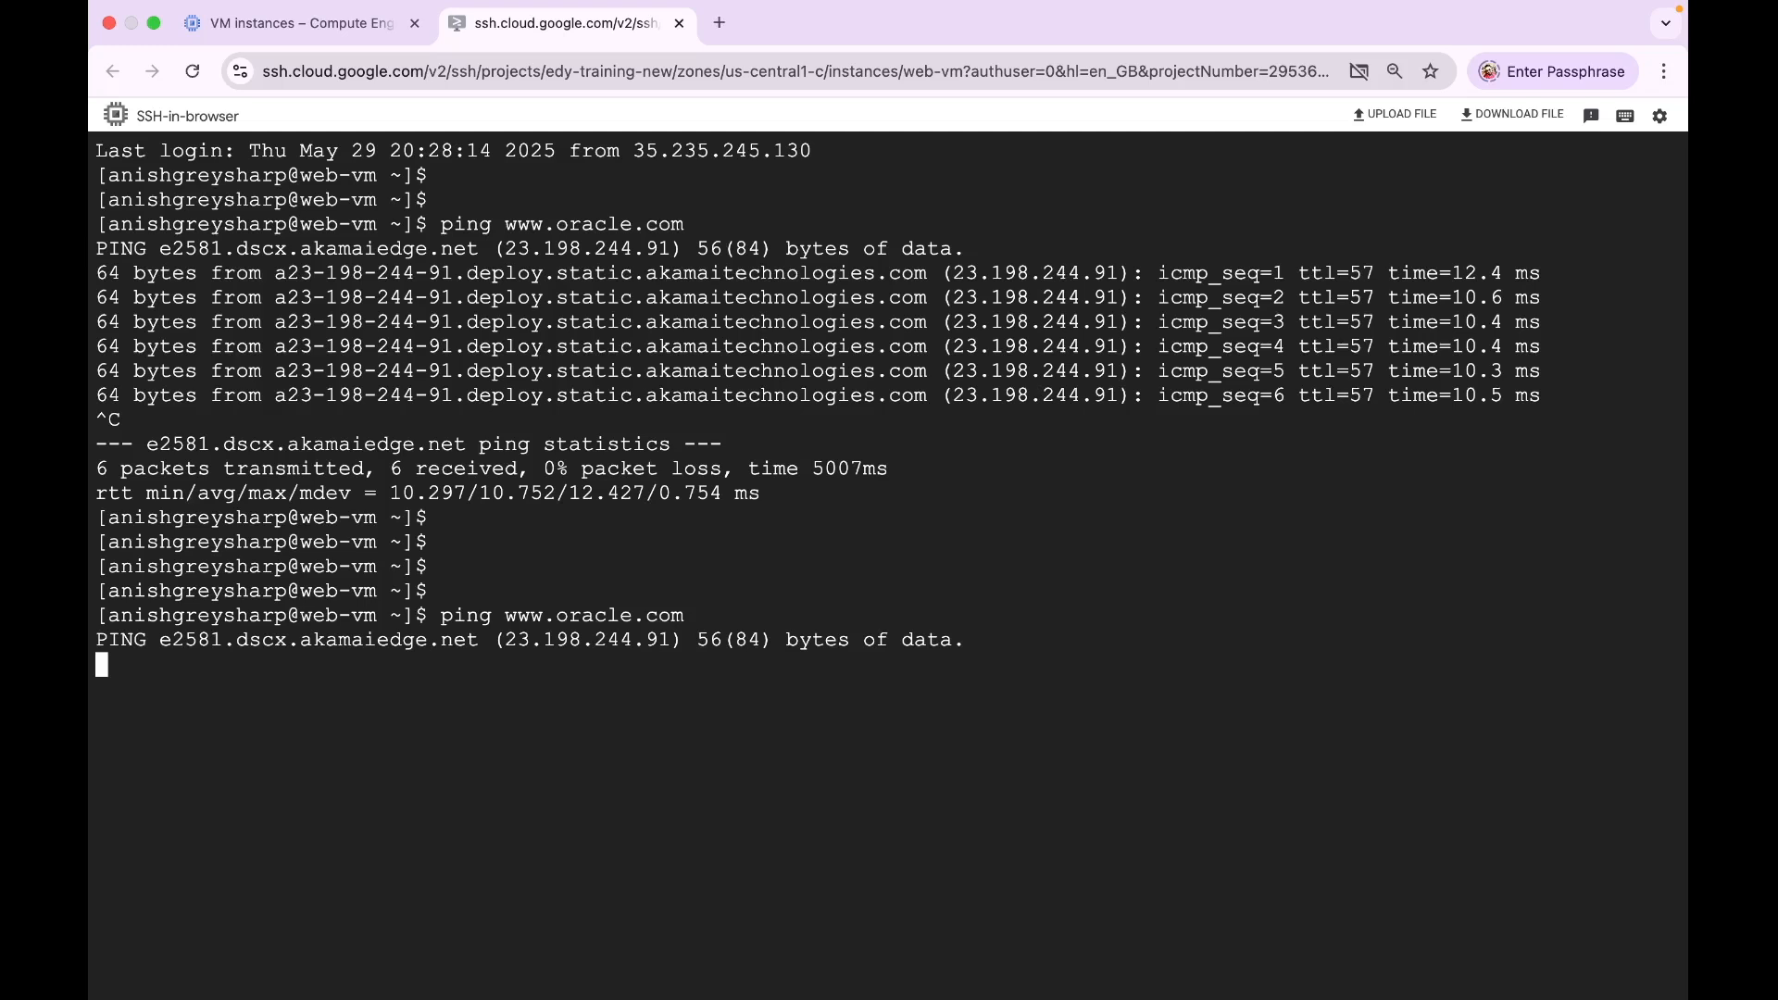
{"action": "key", "text": "ctrl+c"}
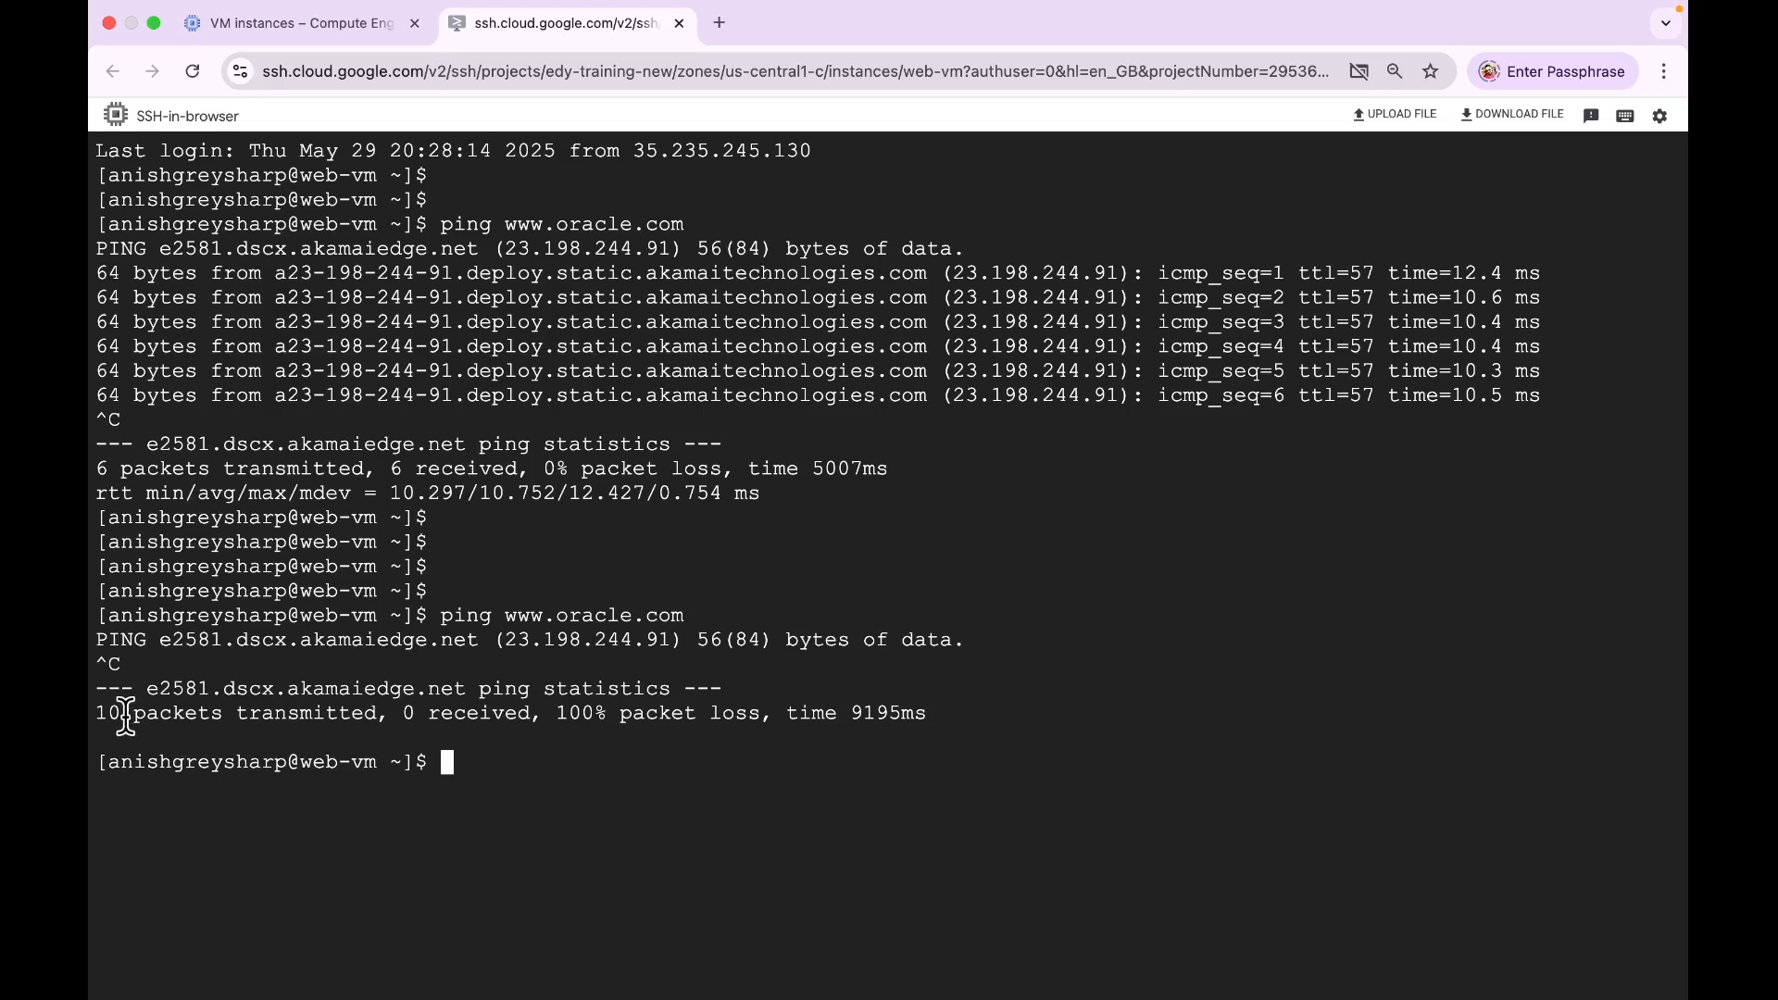
{"action": "triple_click", "coordinate": [248, 708]}
{"action": "left_click", "coordinate": [559, 738]}
{"action": "triple_click", "coordinate": [491, 713]}
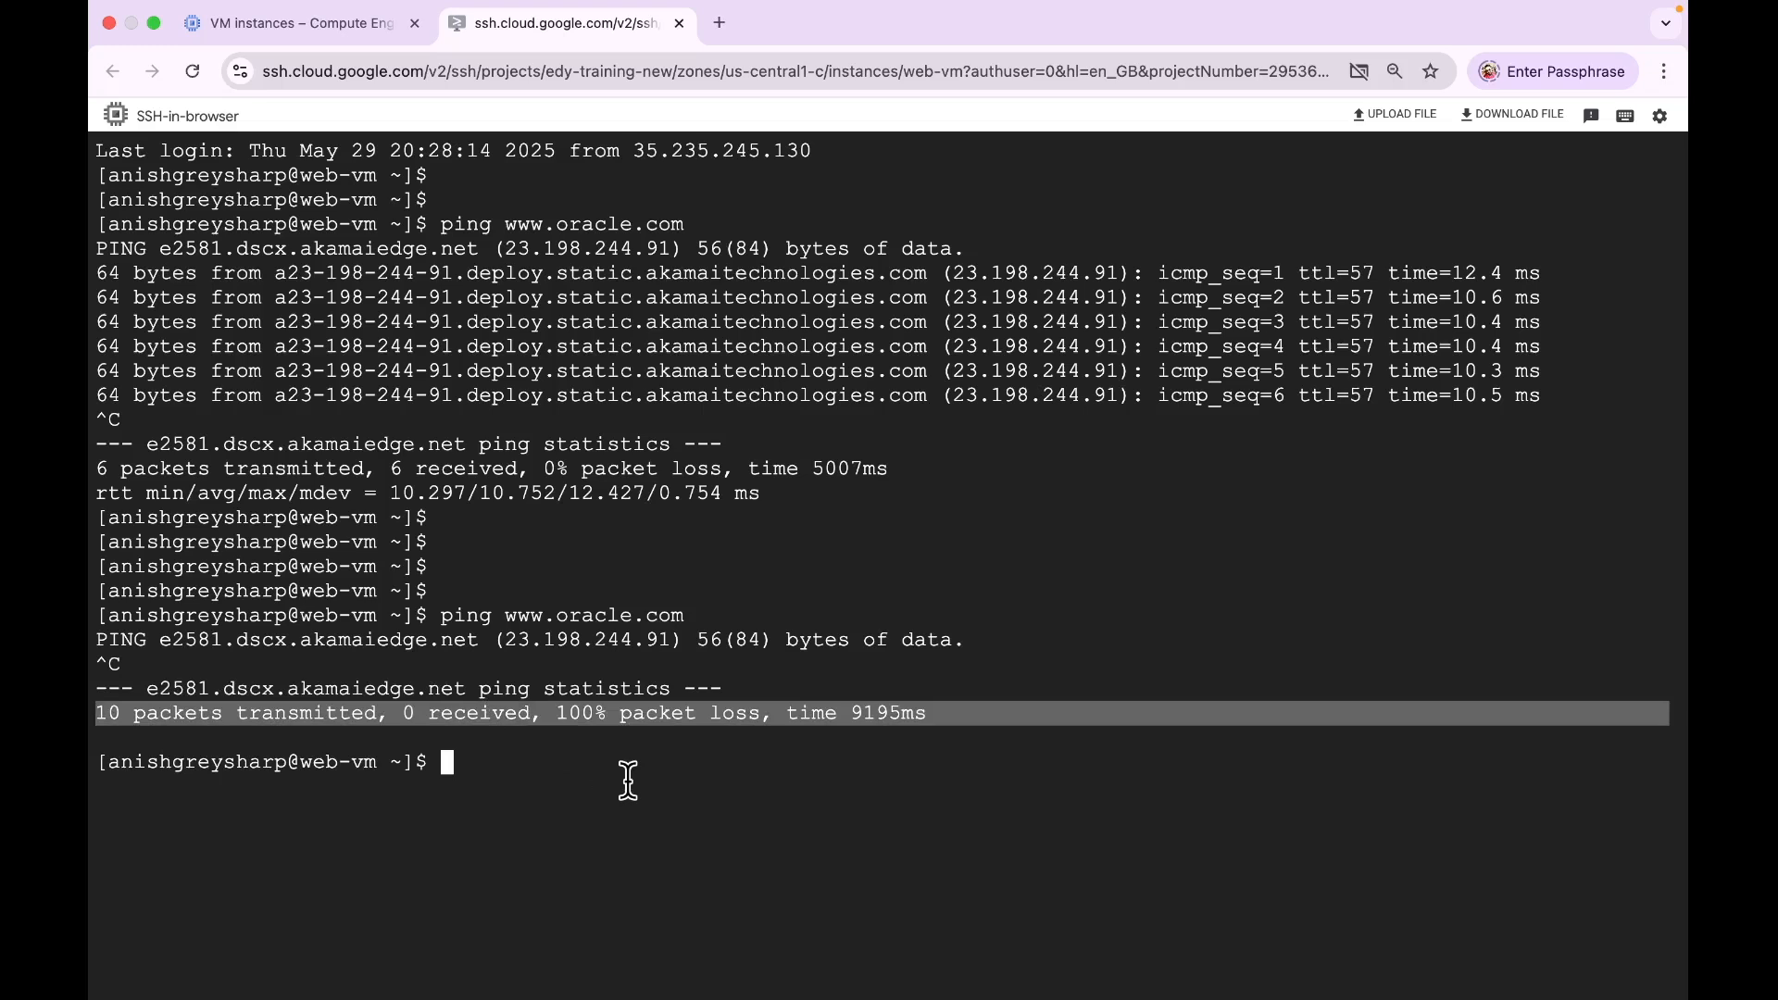
{"action": "left_click", "coordinate": [601, 814]}
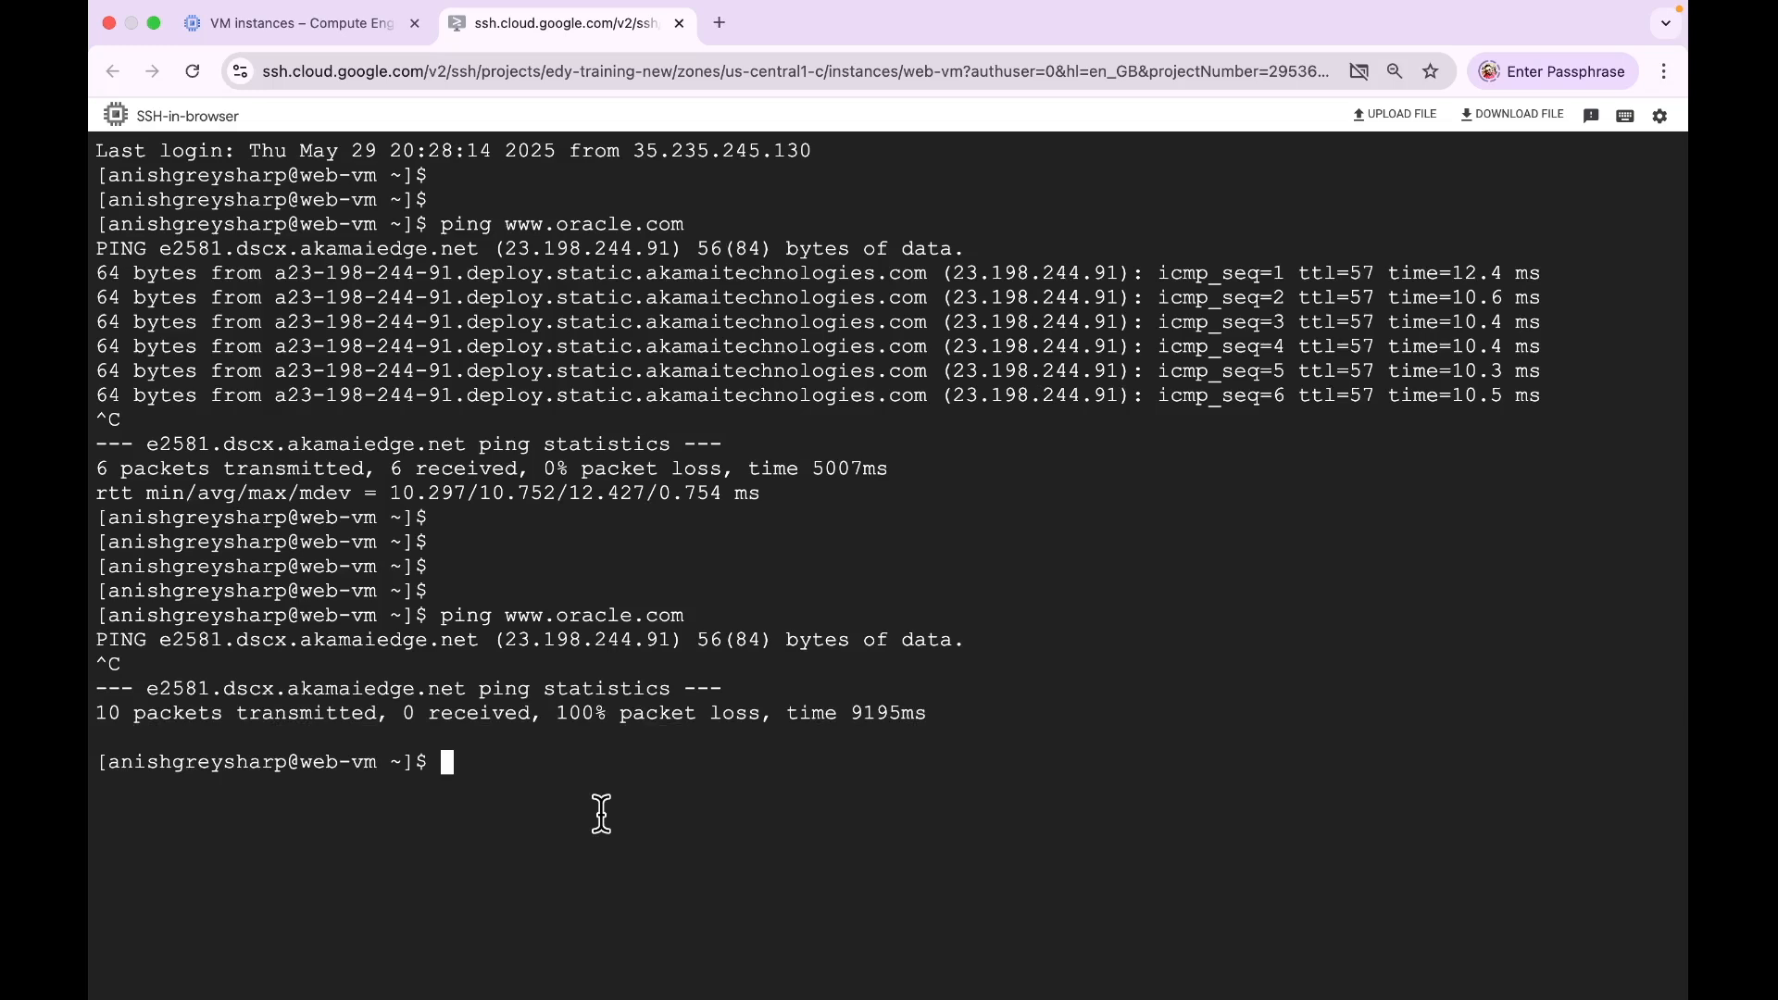
Step: Open the Google Cloud console home in a new browser tab, search for nat and go to Cloud NAT
{"action": "left_click", "coordinate": [315, 22]}
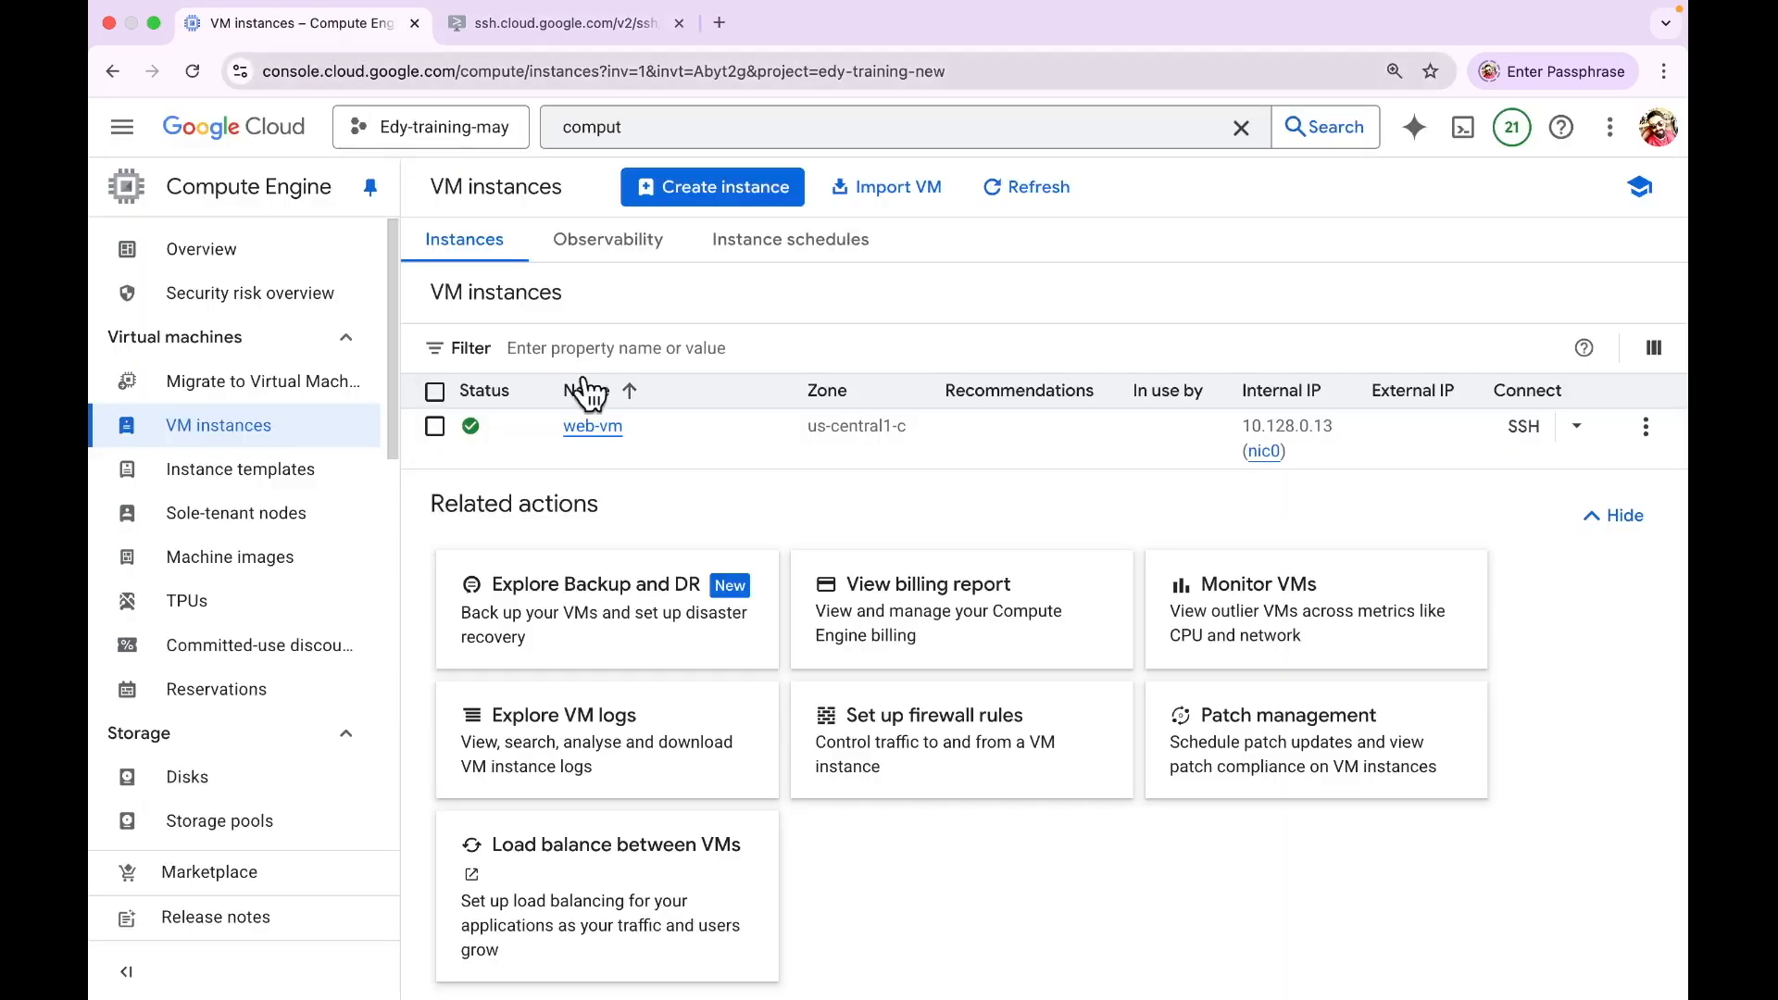
{"action": "left_click", "coordinate": [273, 138], "text": "super"}
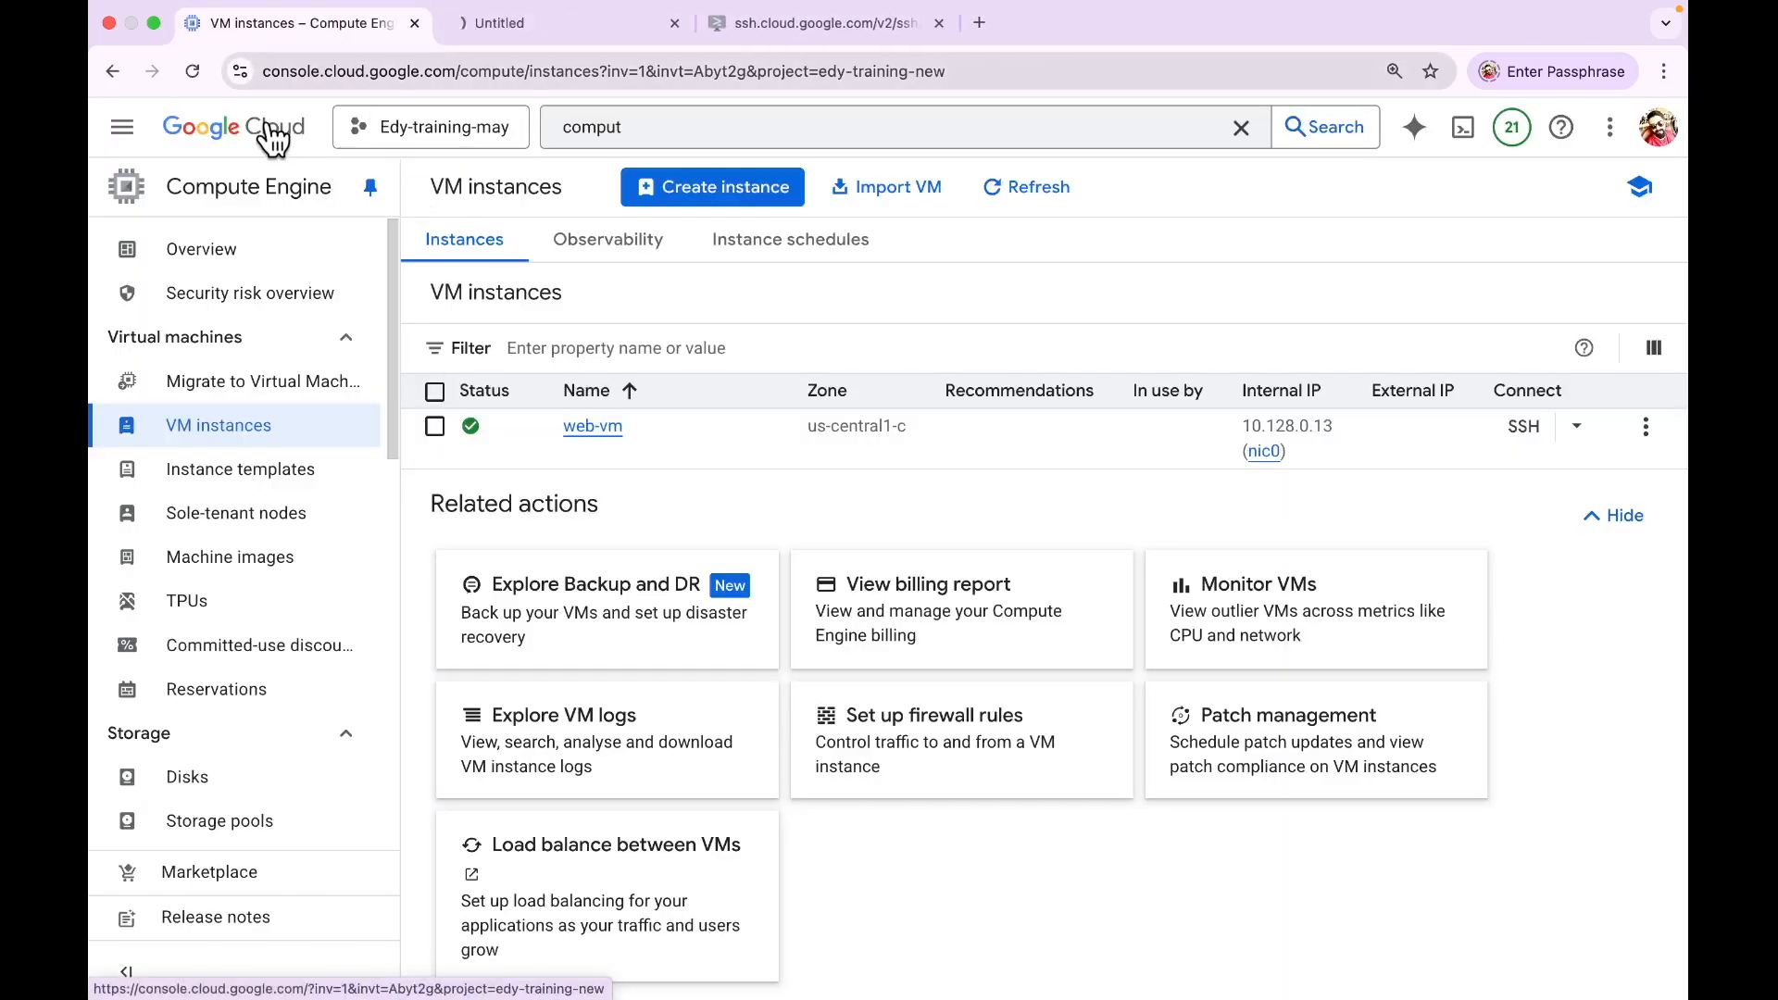
{"action": "left_click", "coordinate": [574, 28]}
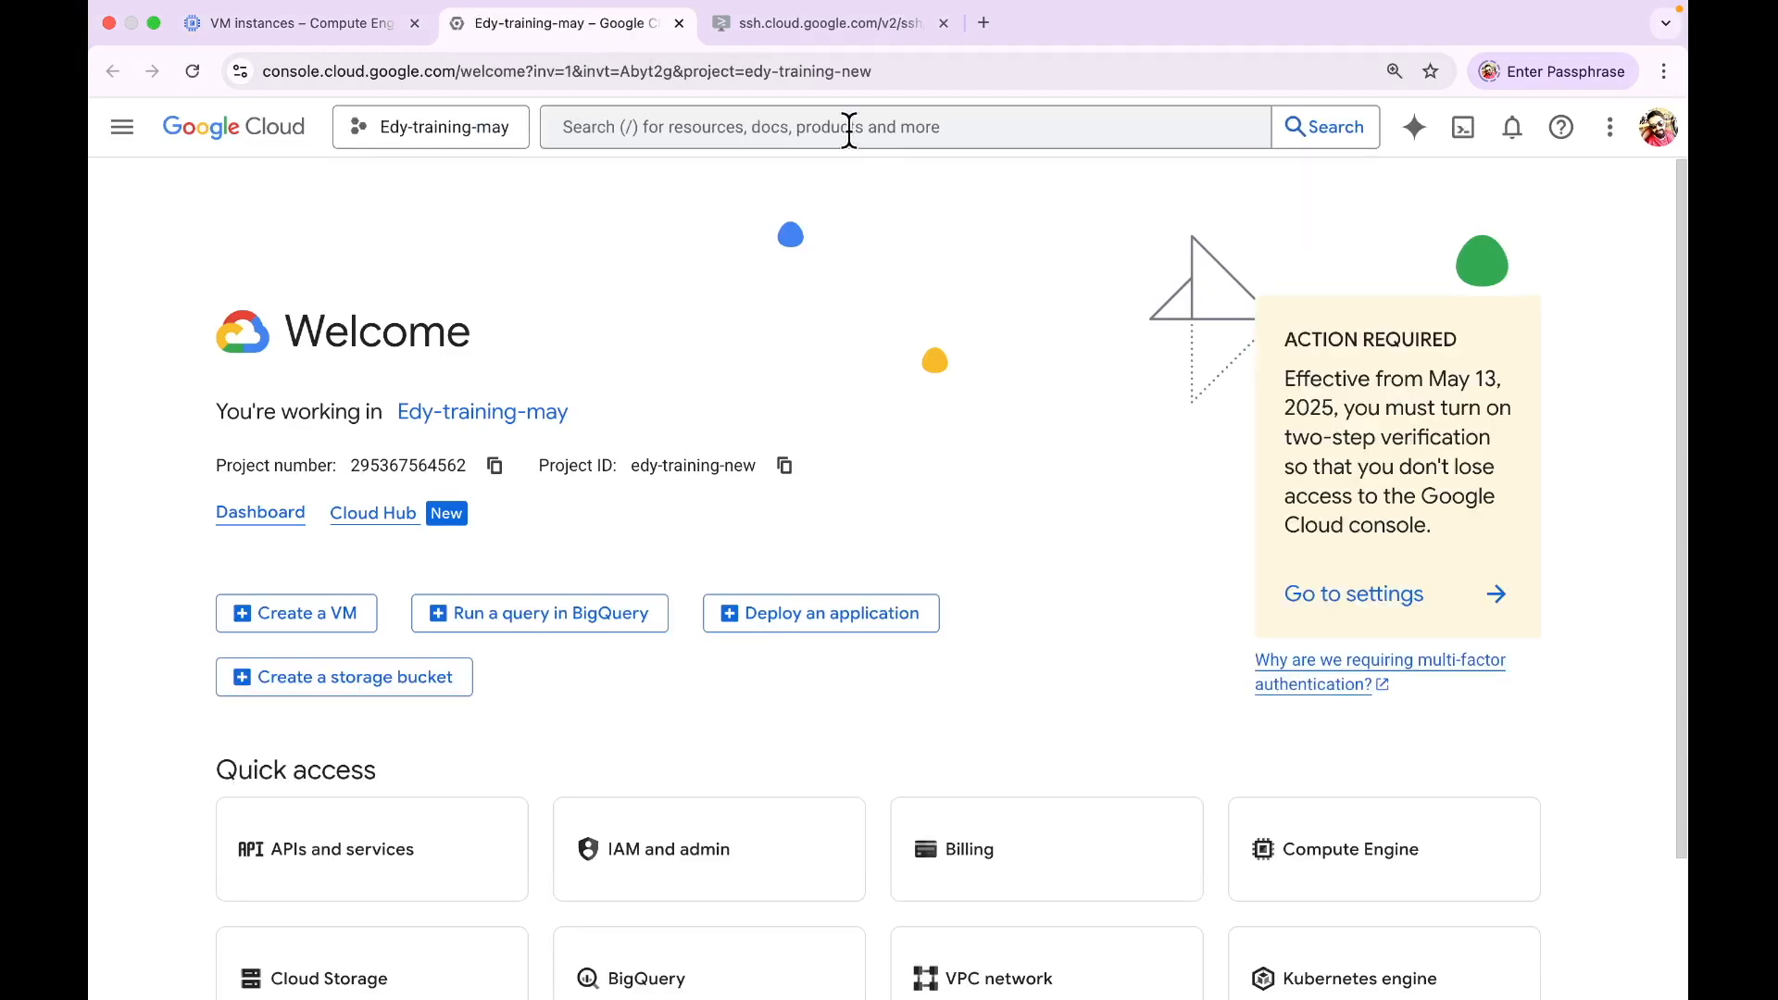
{"action": "left_click", "coordinate": [847, 127]}
{"action": "type", "text": "nat"}
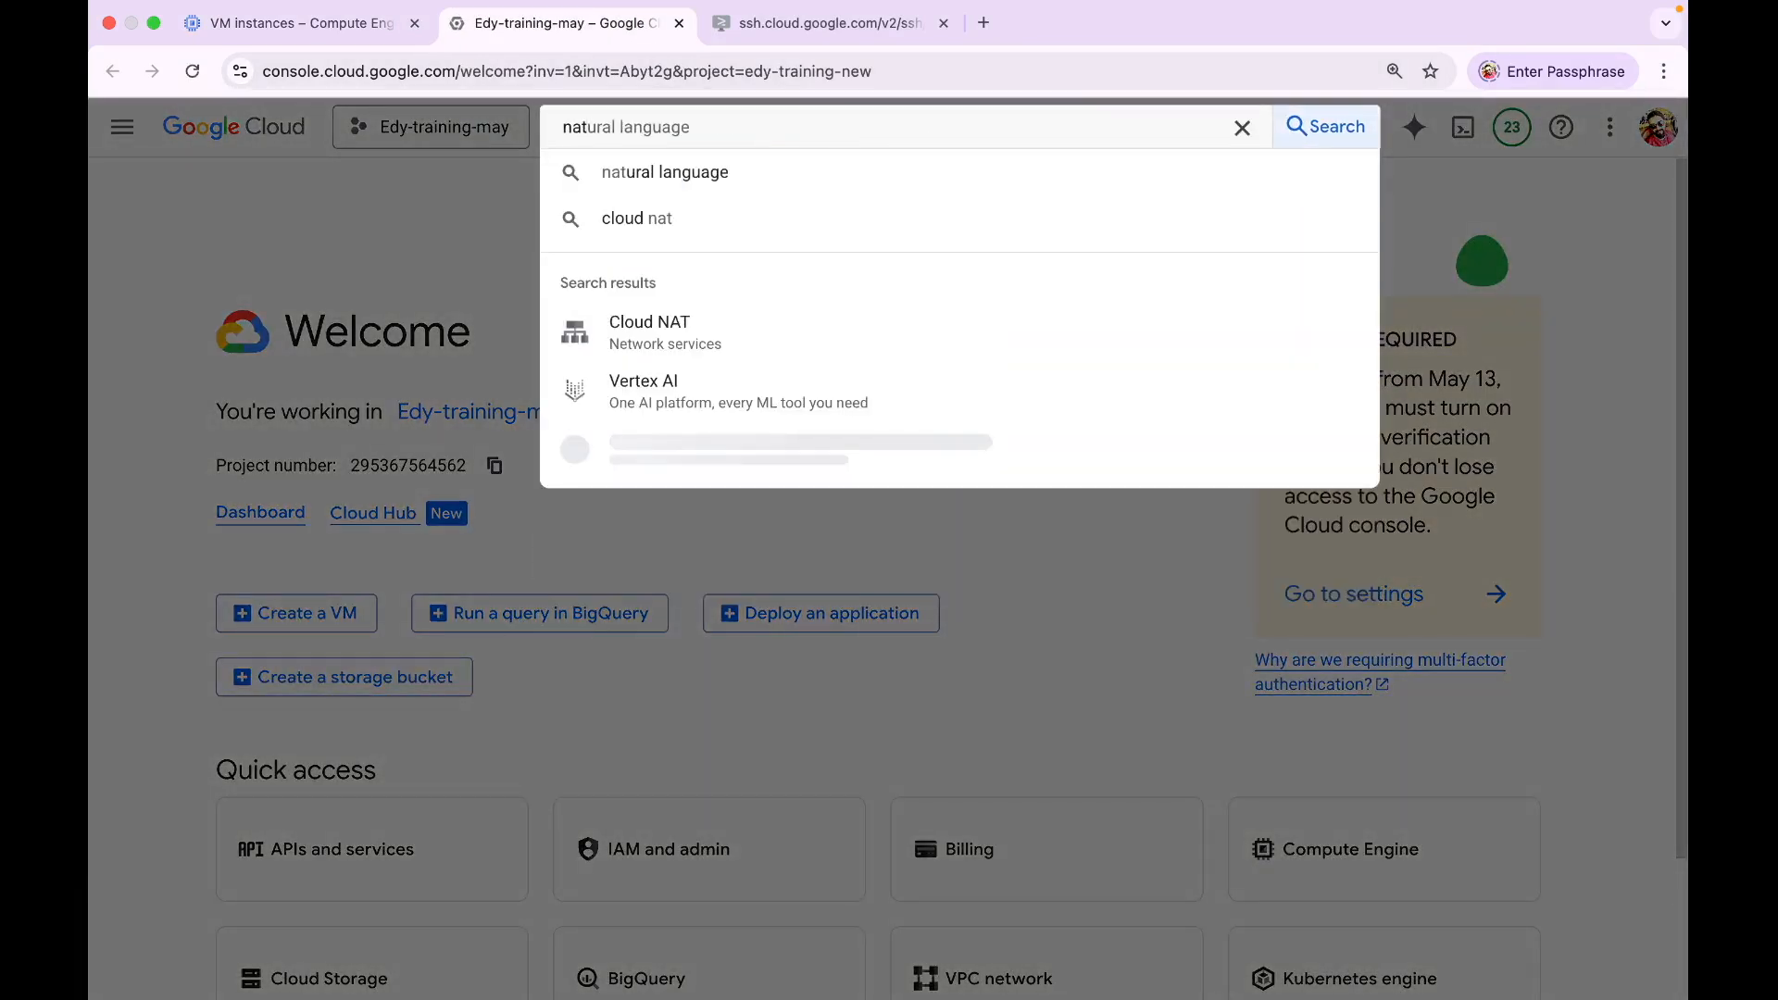
{"action": "left_click", "coordinate": [769, 326]}
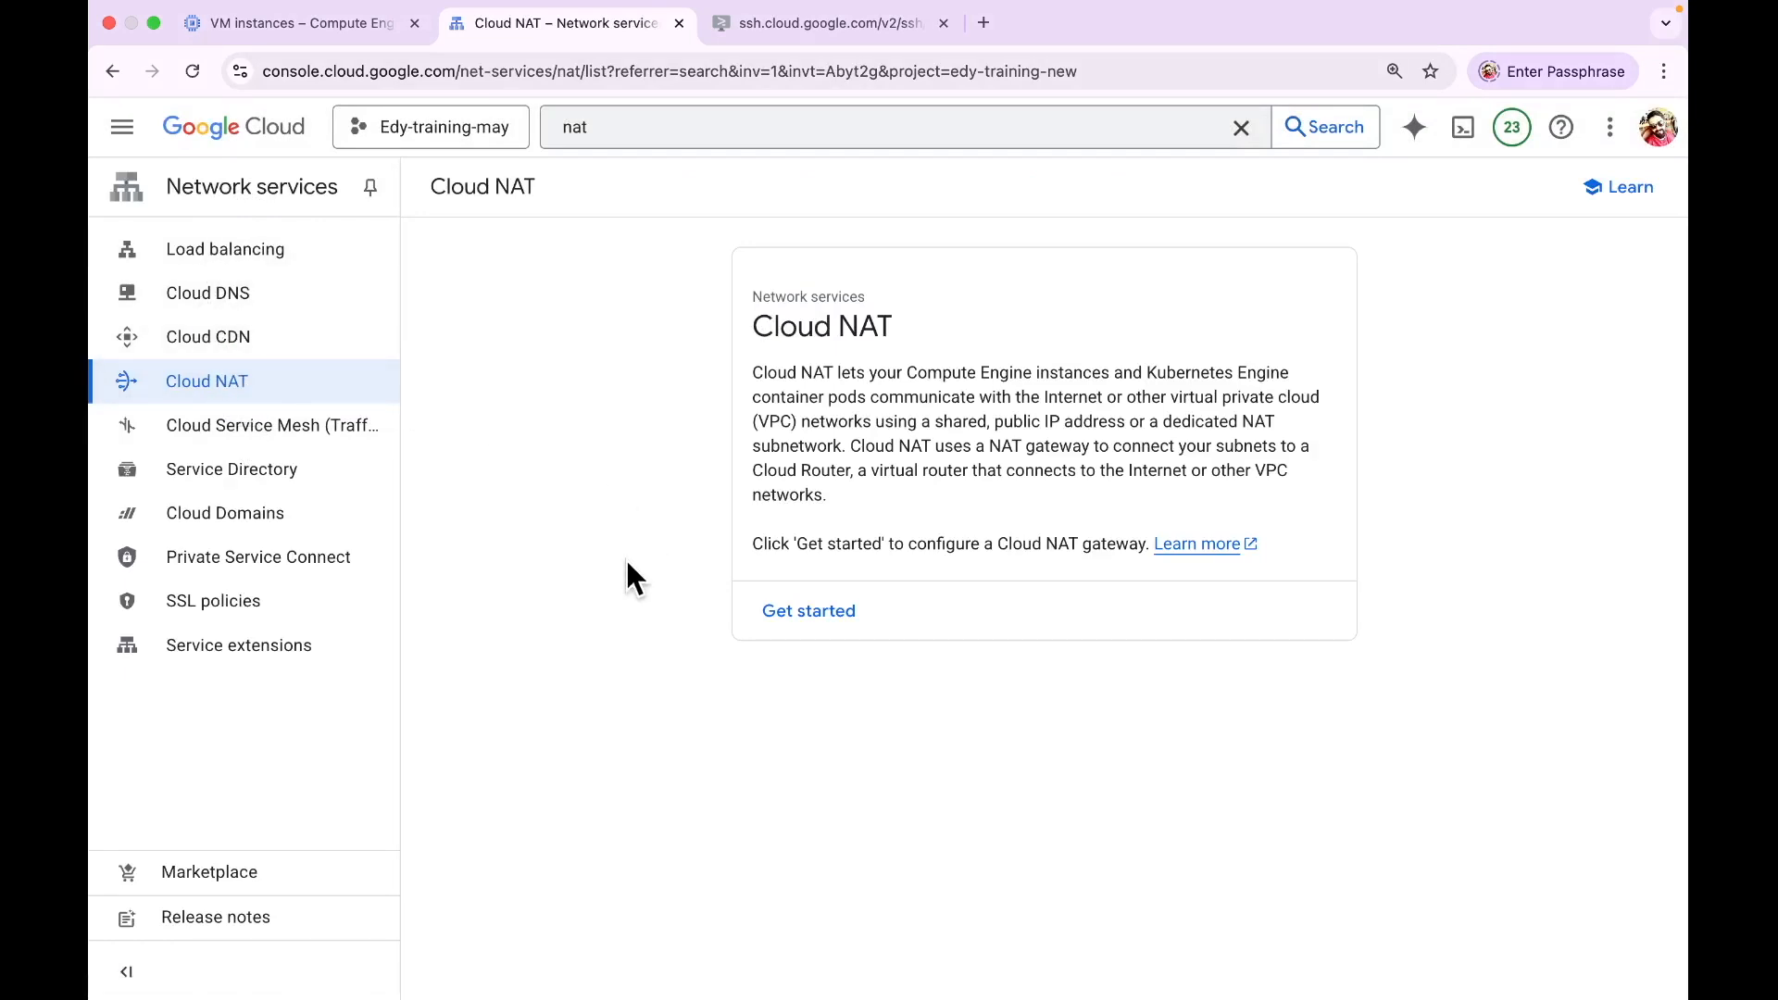
Step: Start a new Cloud NAT gateway named nat-demo and select the default network for it
{"action": "left_click", "coordinate": [809, 613]}
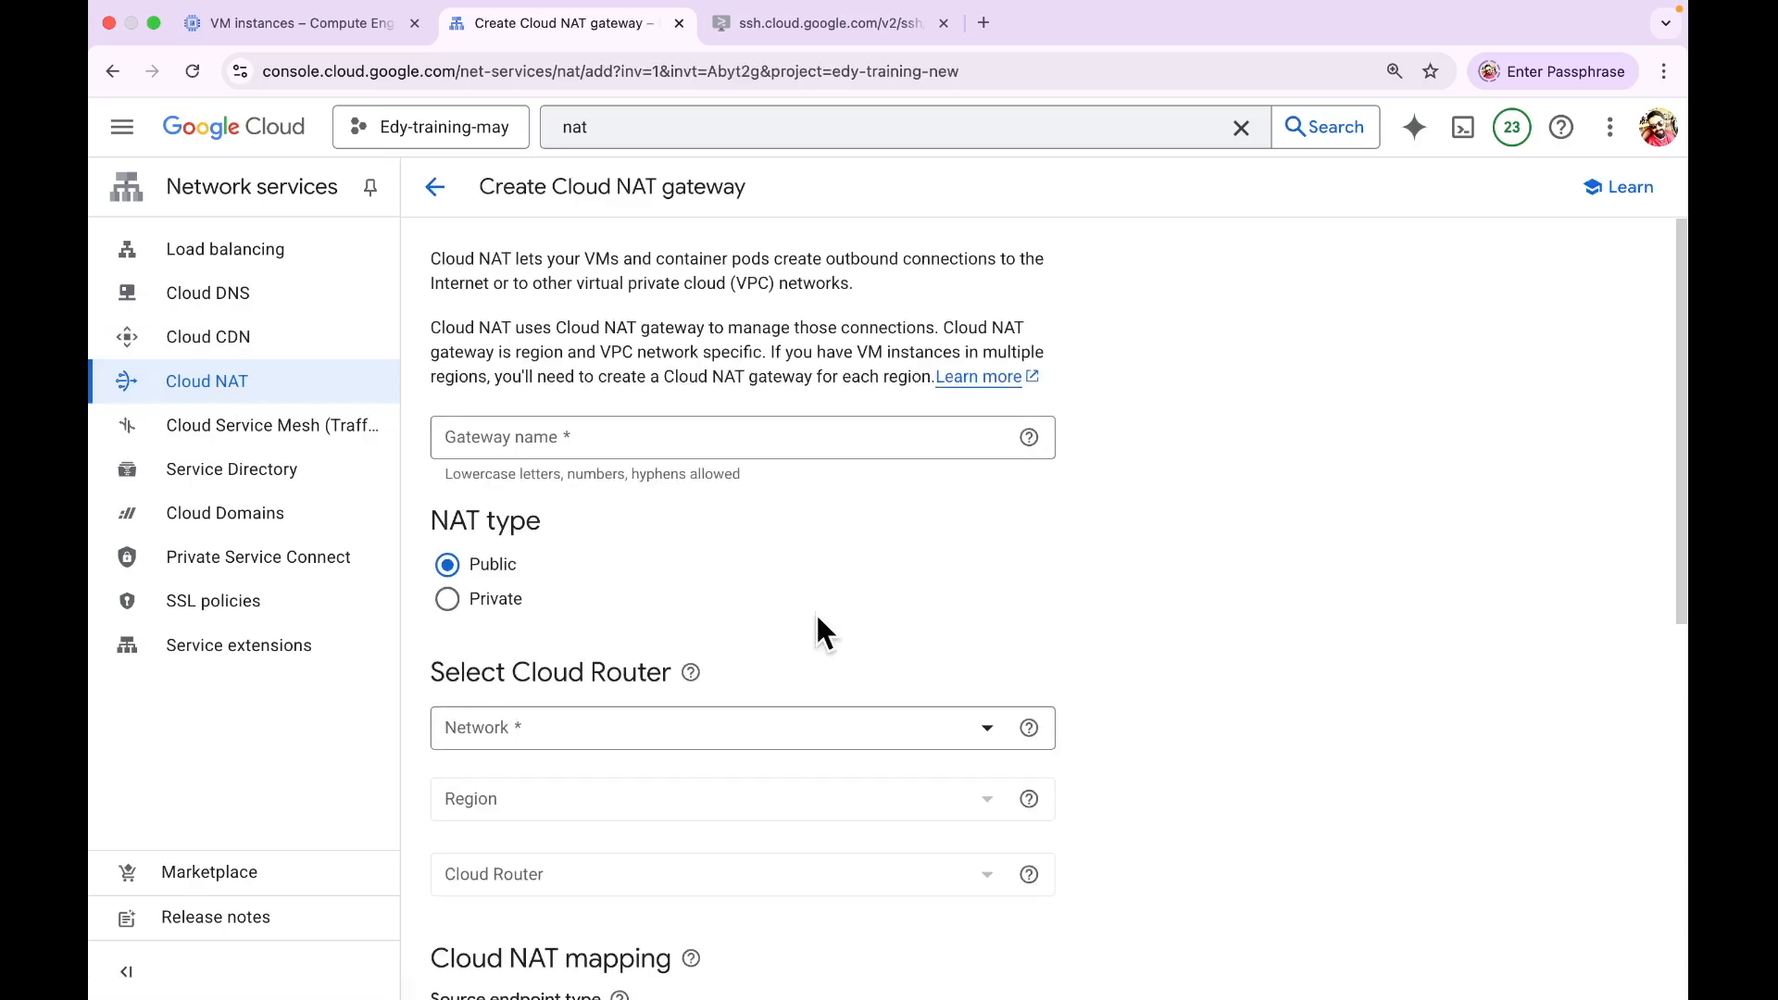
{"action": "left_click", "coordinate": [823, 431]}
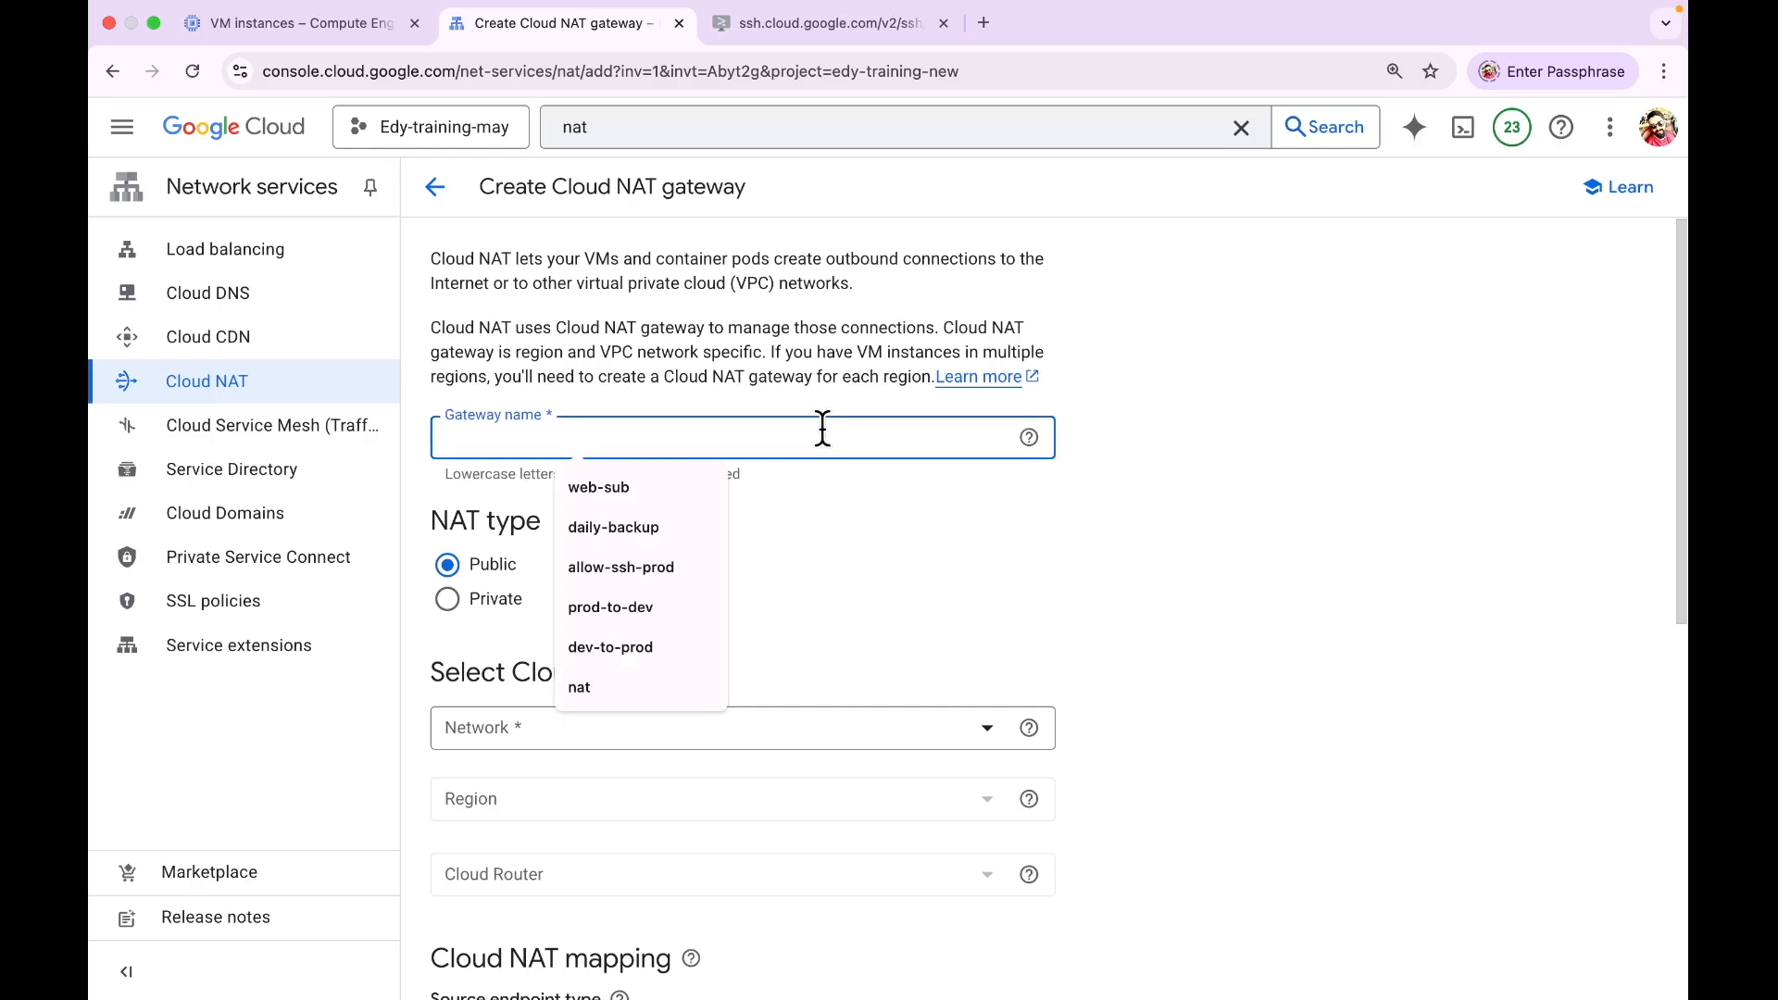
{"action": "type", "text": "nat-demo"}
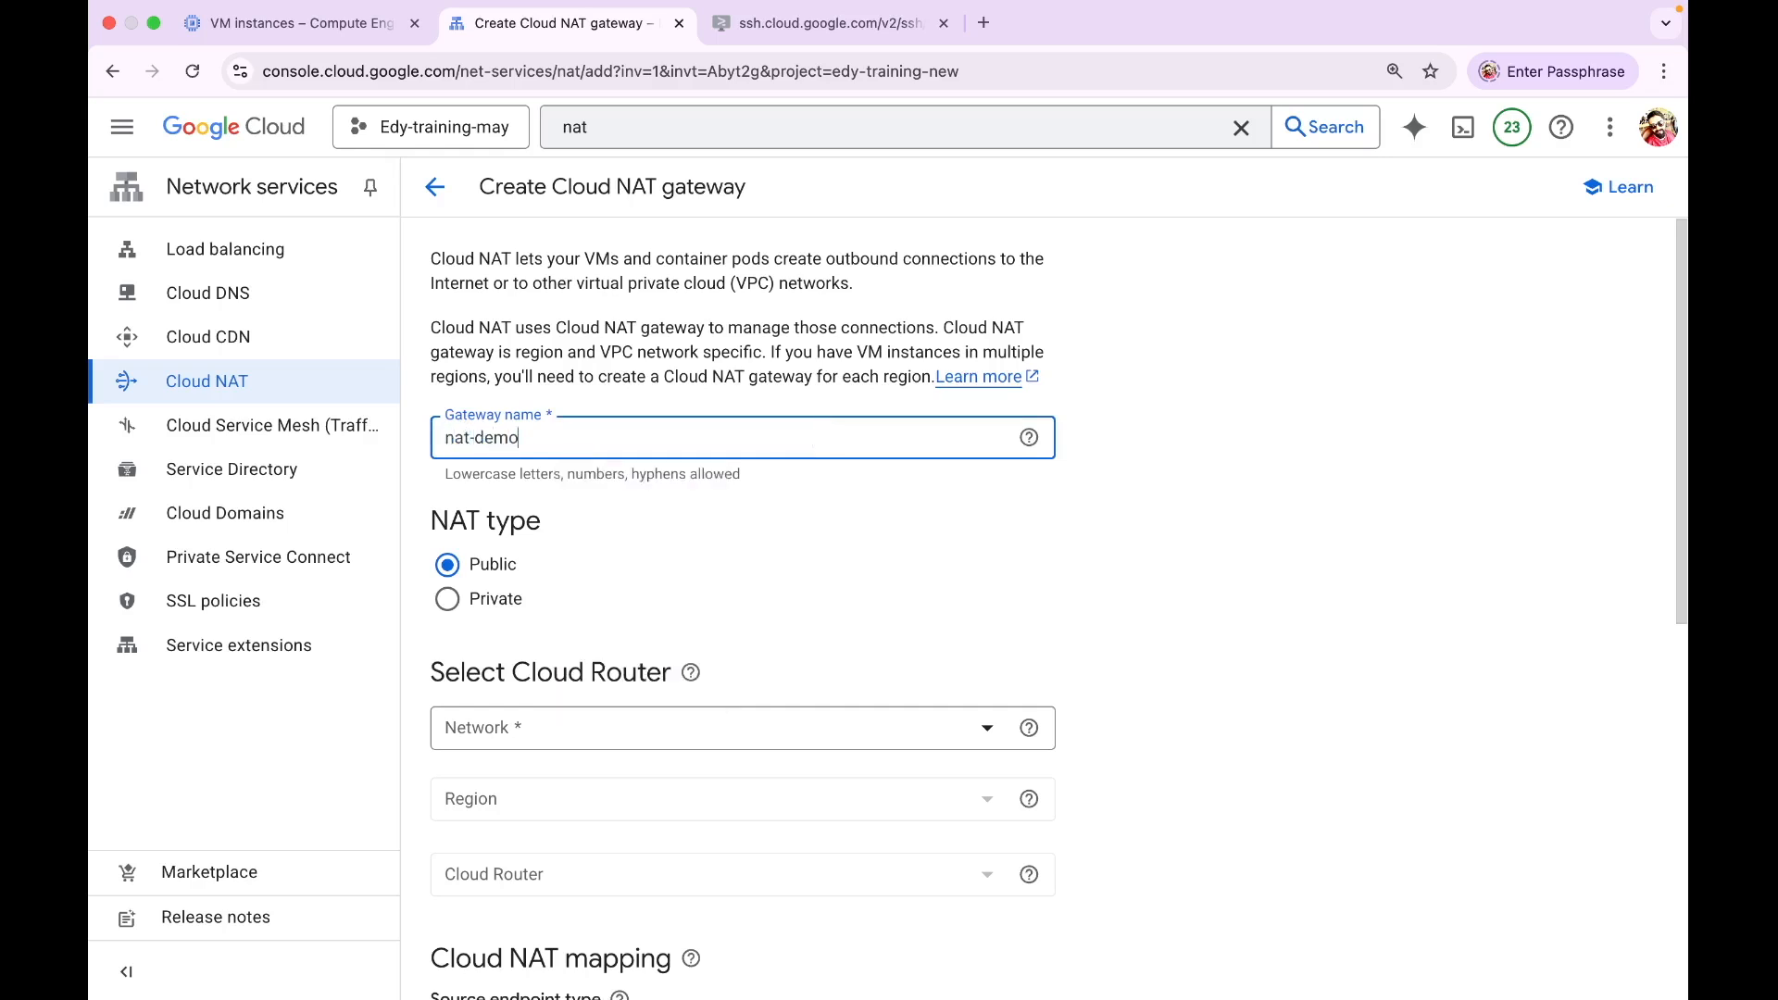
{"action": "scroll", "coordinate": [1267, 493], "scroll_direction": "down", "scroll_amount": 2}
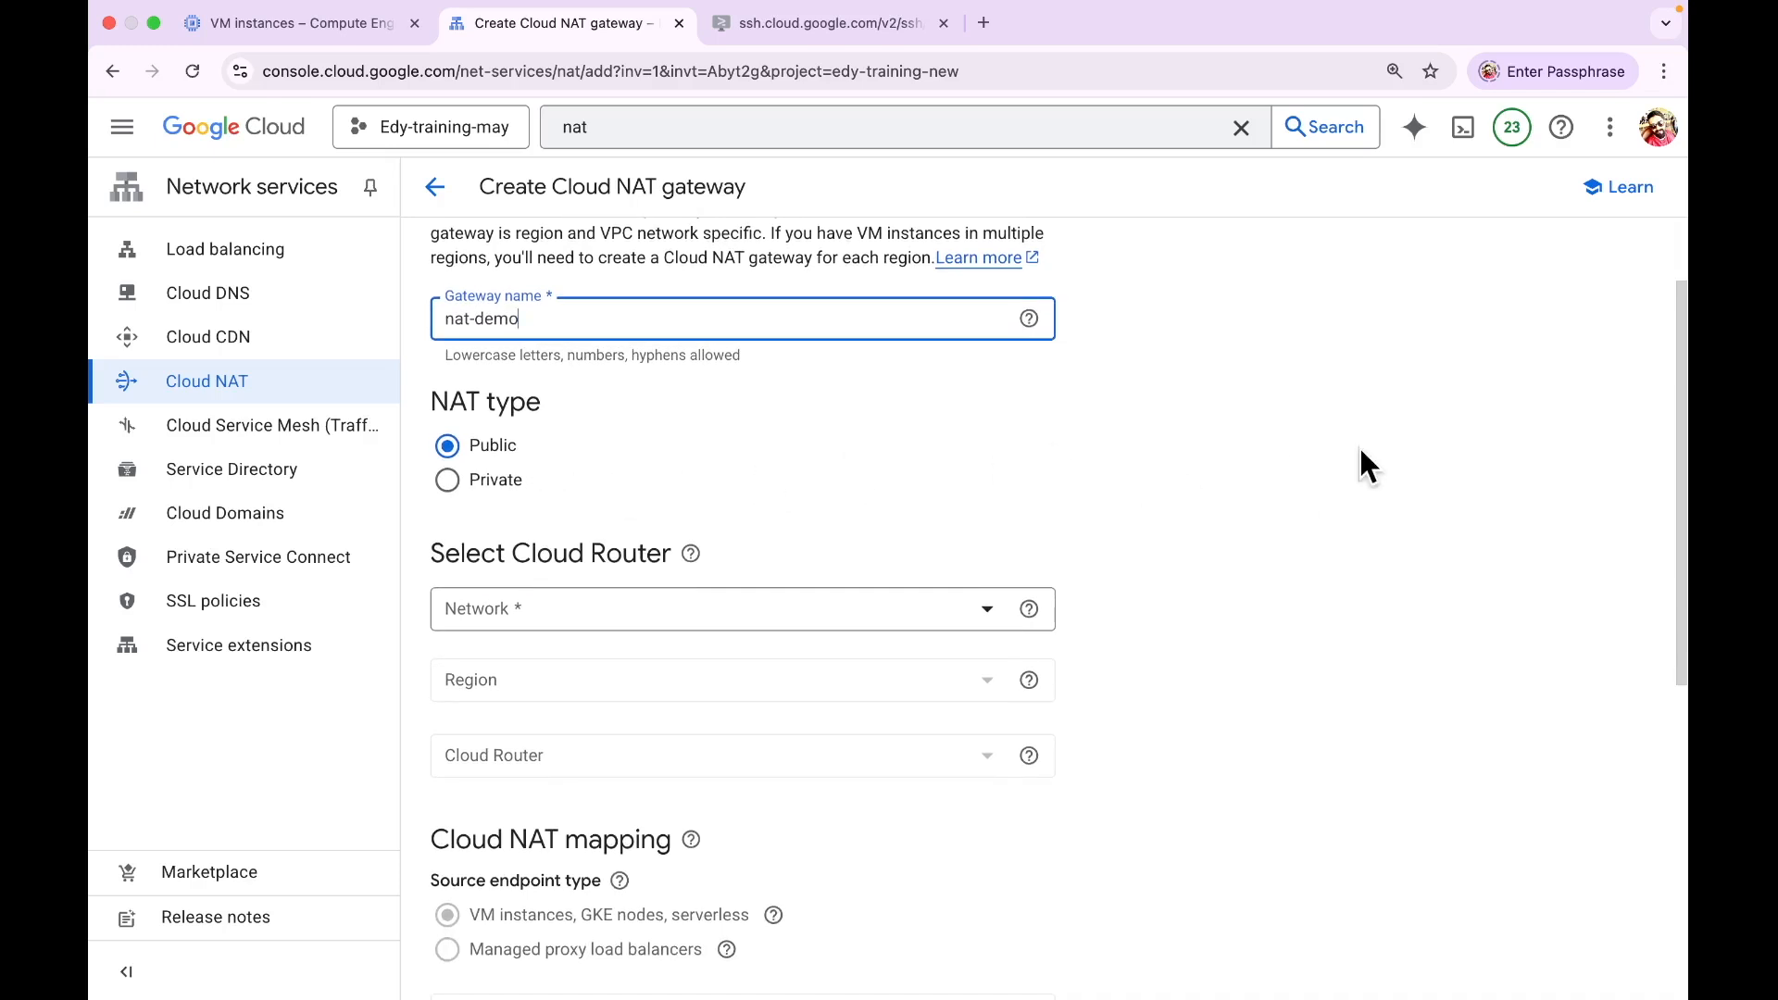
{"action": "scroll", "coordinate": [1360, 451], "scroll_direction": "down", "scroll_amount": 2}
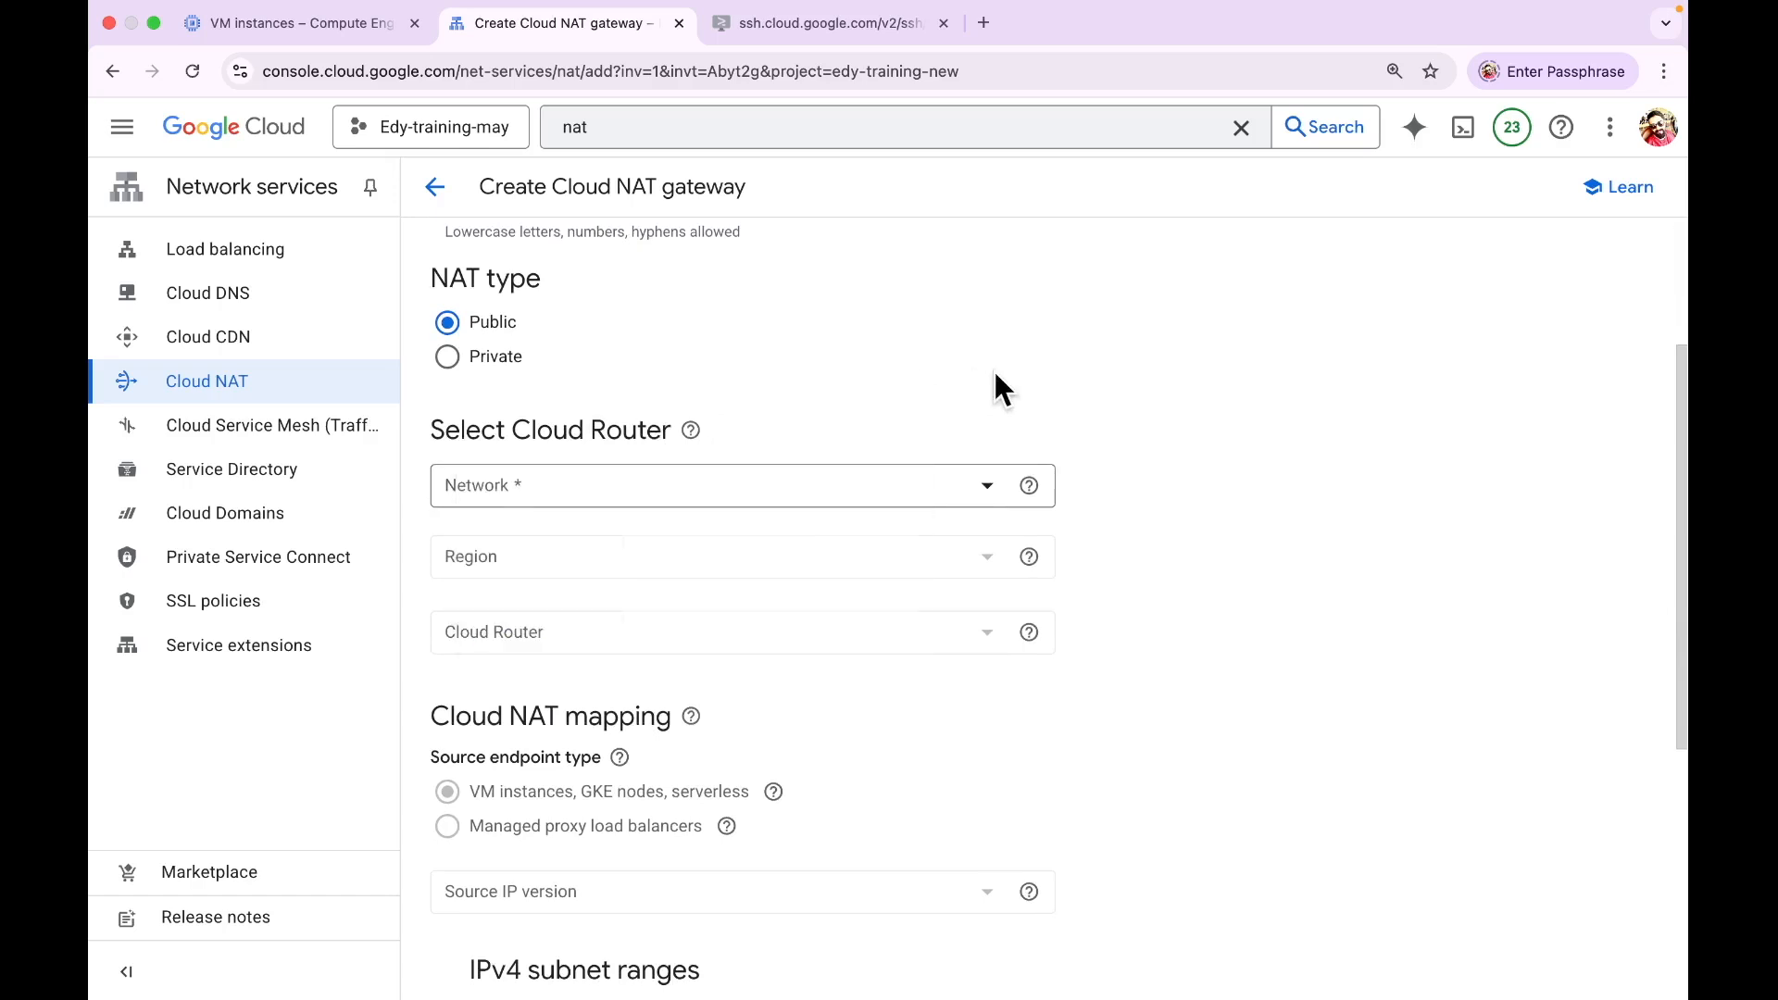
{"action": "left_click", "coordinate": [950, 496]}
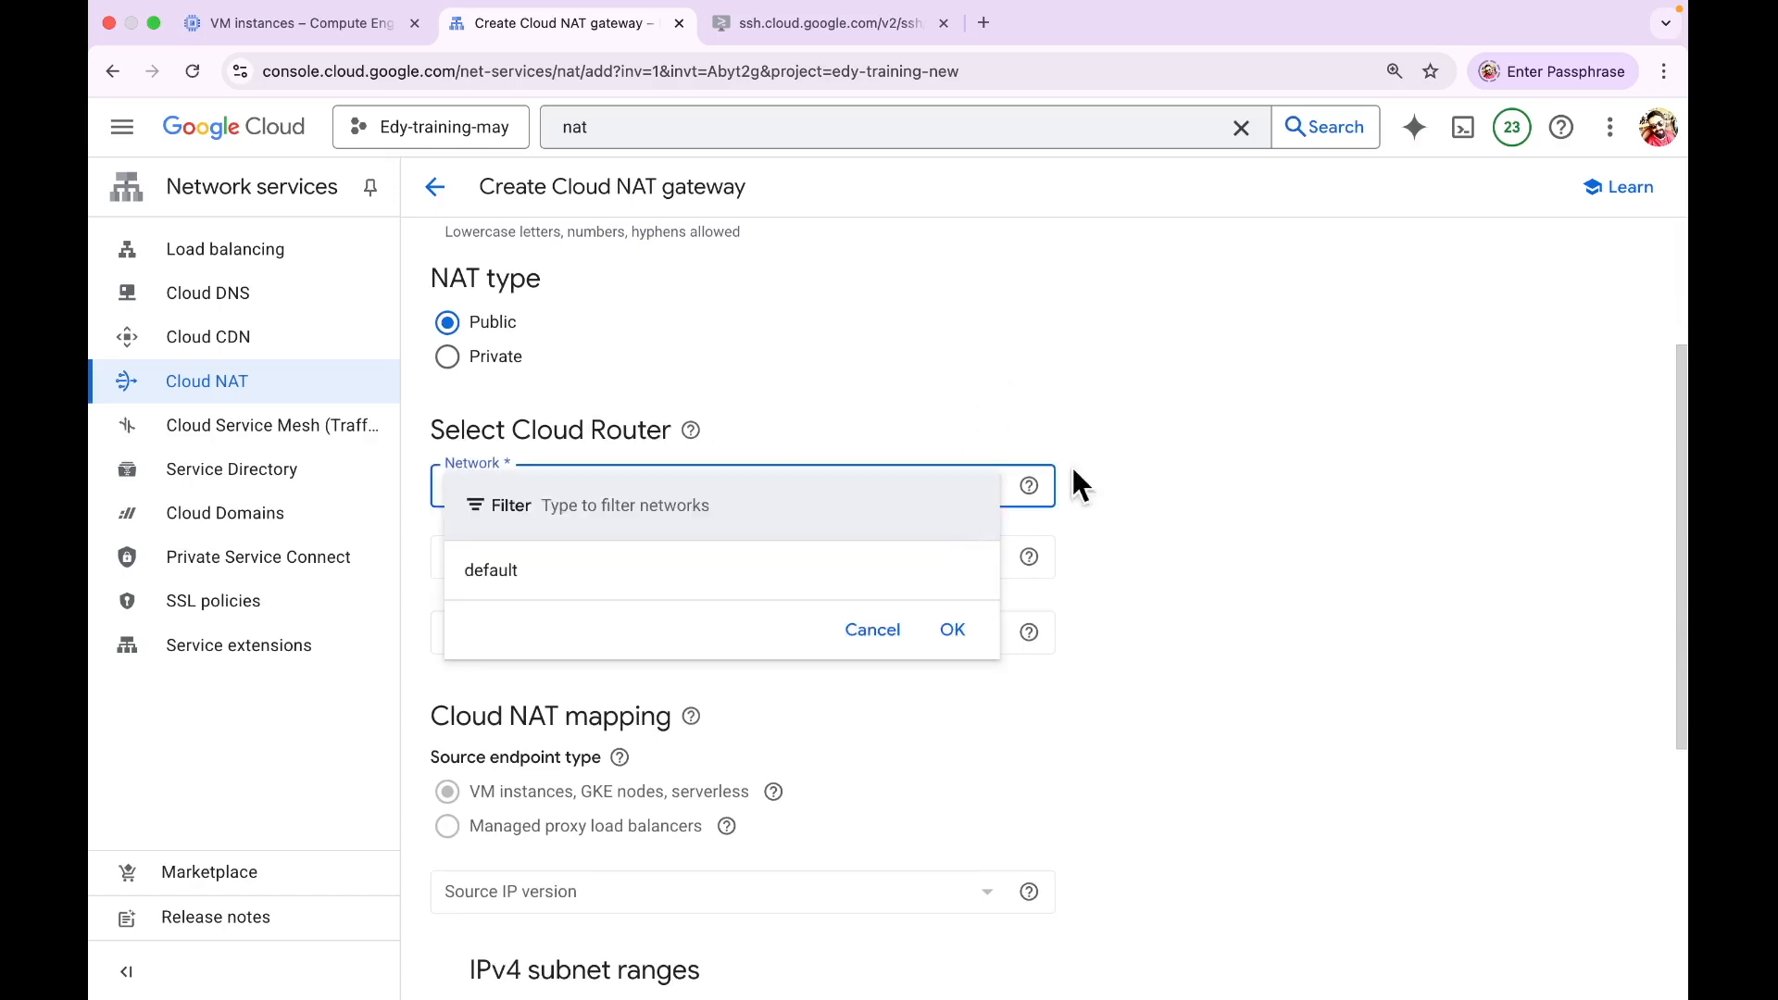
{"action": "left_click", "coordinate": [602, 576]}
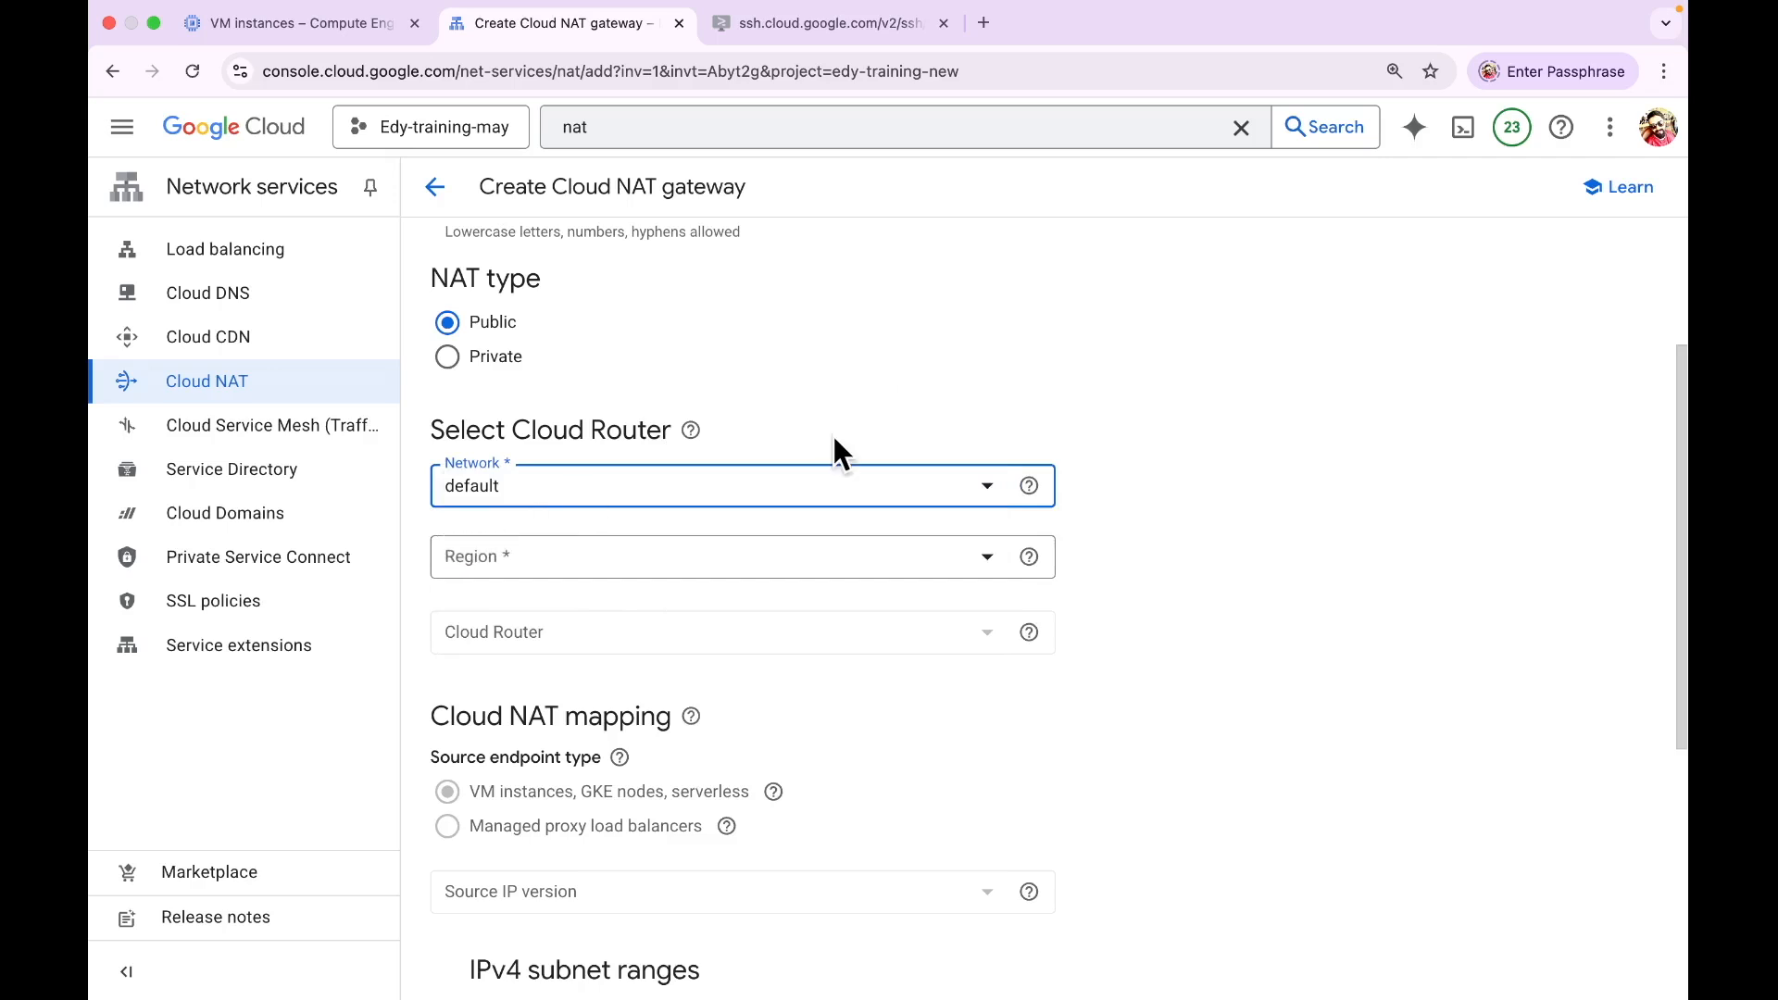
Step: Set the gateway's region to us-central1 (Iowa), checking it against web-vm's zone in the VM instances list
{"action": "left_click", "coordinate": [325, 38]}
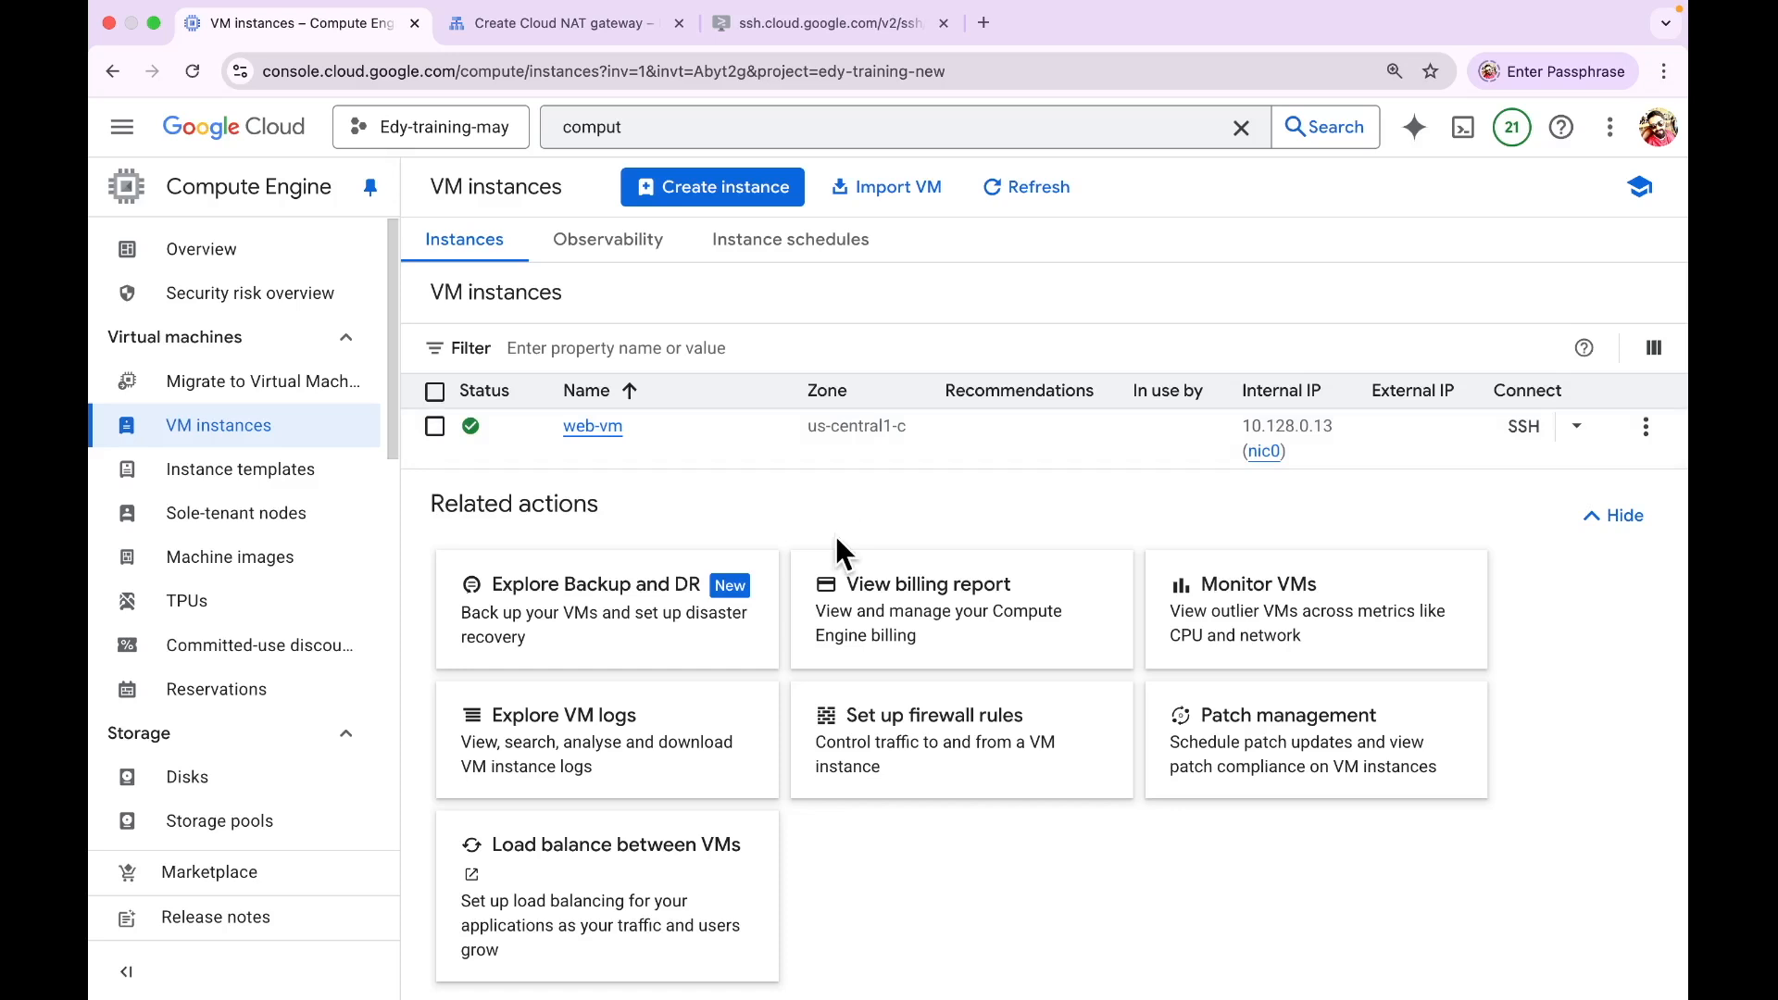
{"action": "left_click", "coordinate": [577, 22]}
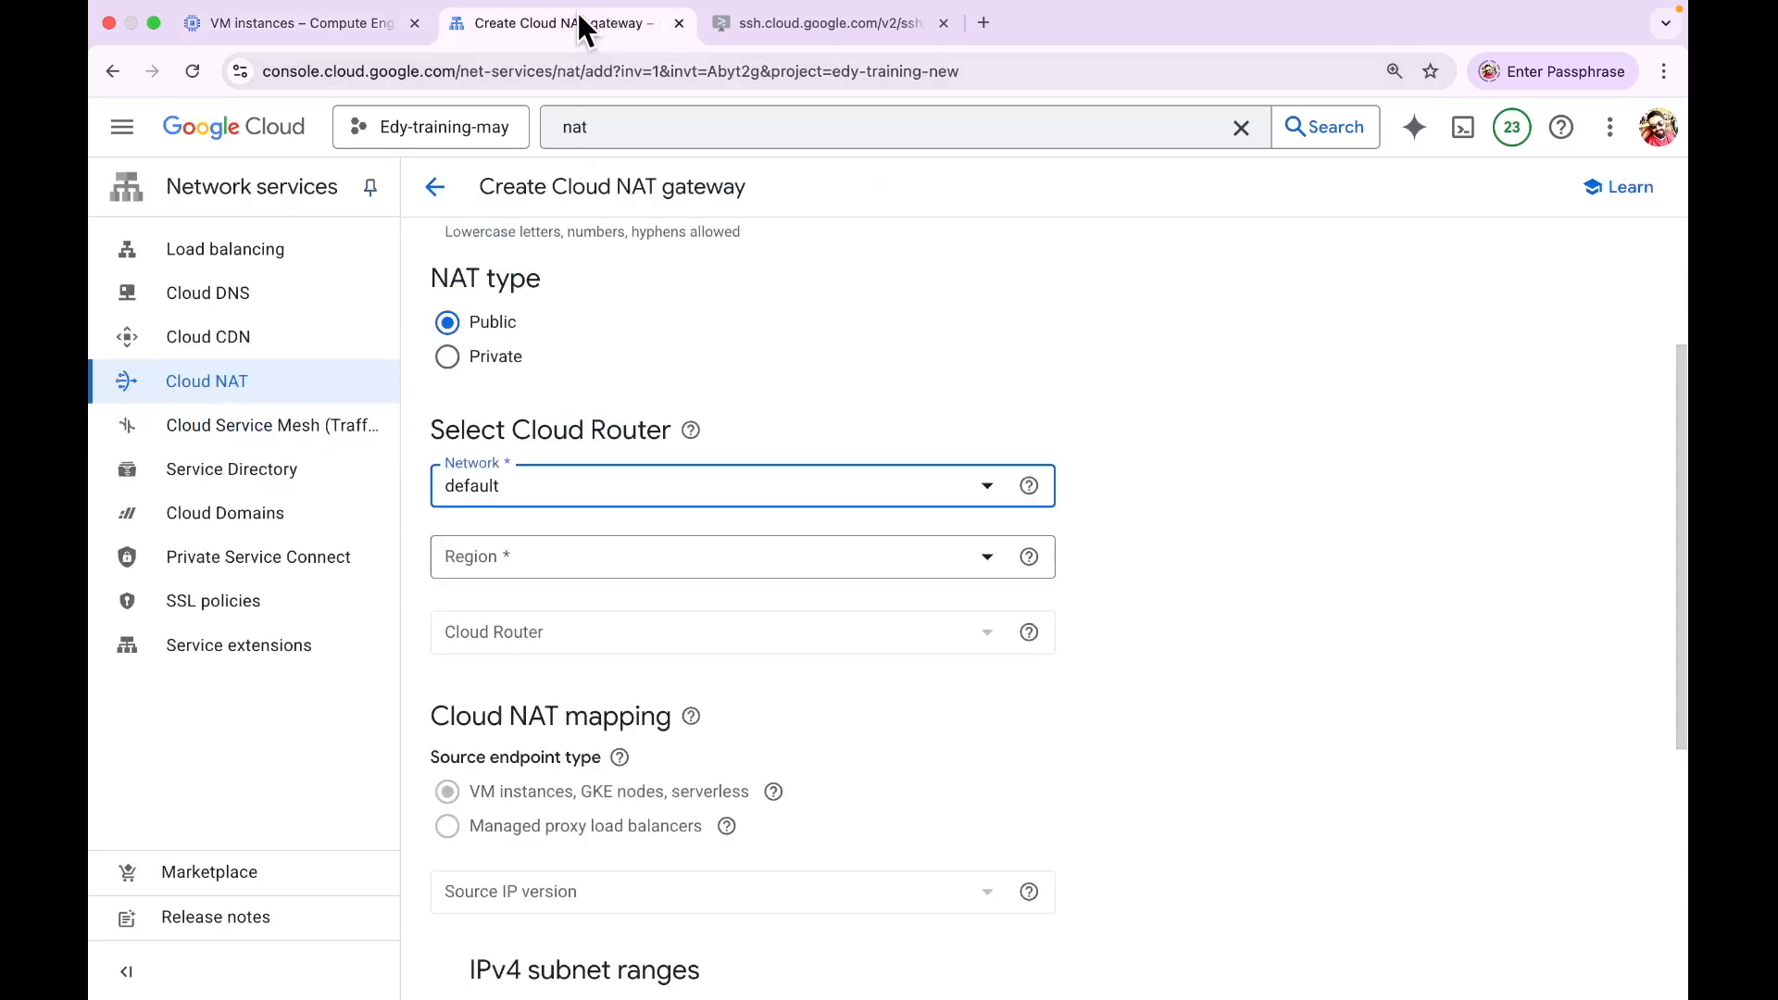
{"action": "left_click", "coordinate": [942, 560]}
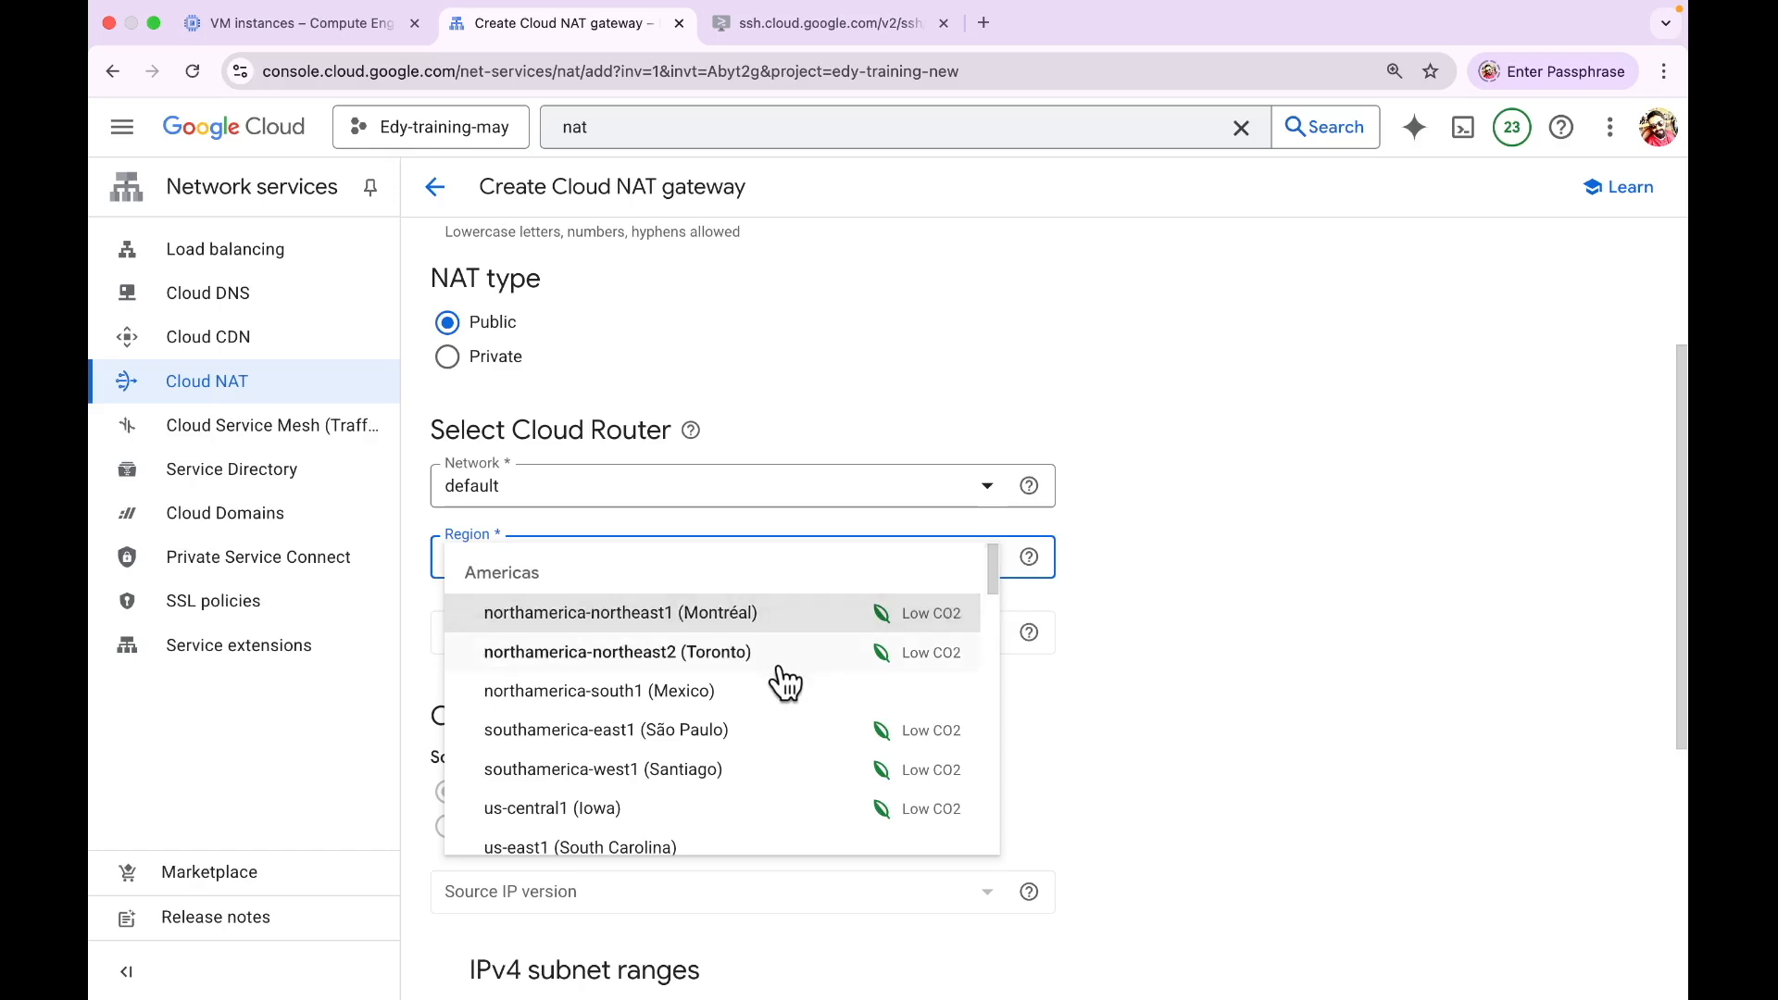
{"action": "left_click", "coordinate": [591, 811]}
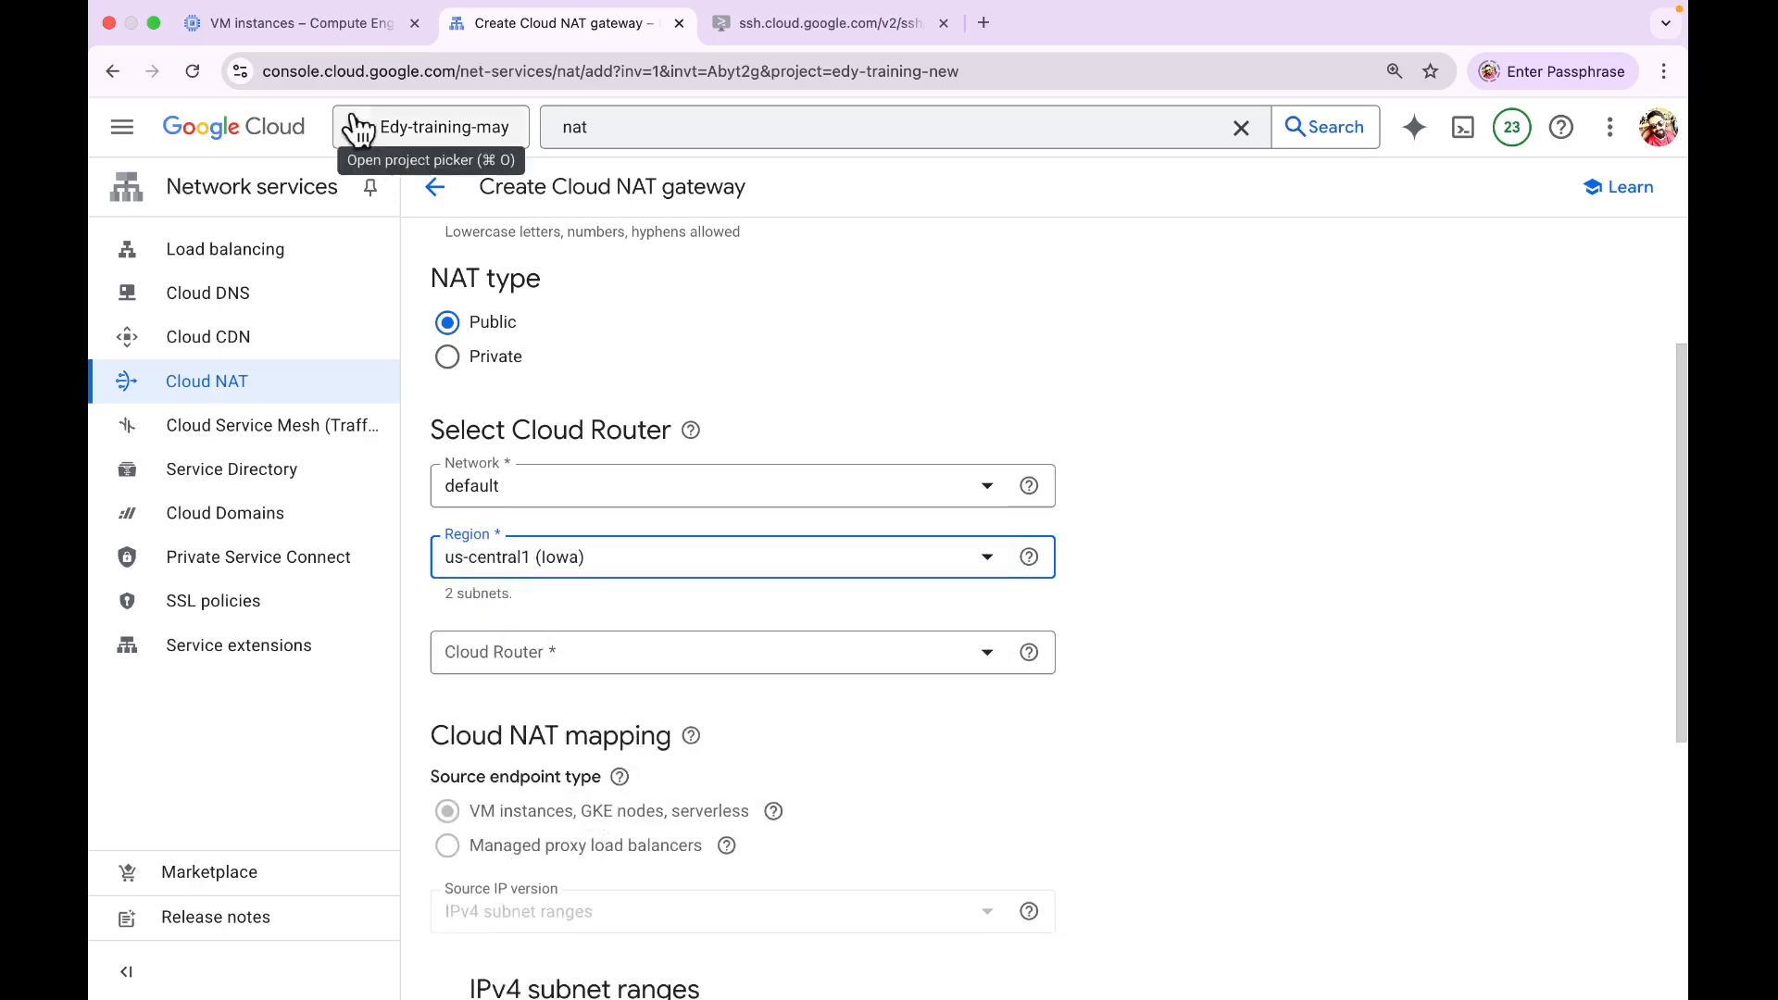
{"action": "left_click", "coordinate": [329, 24]}
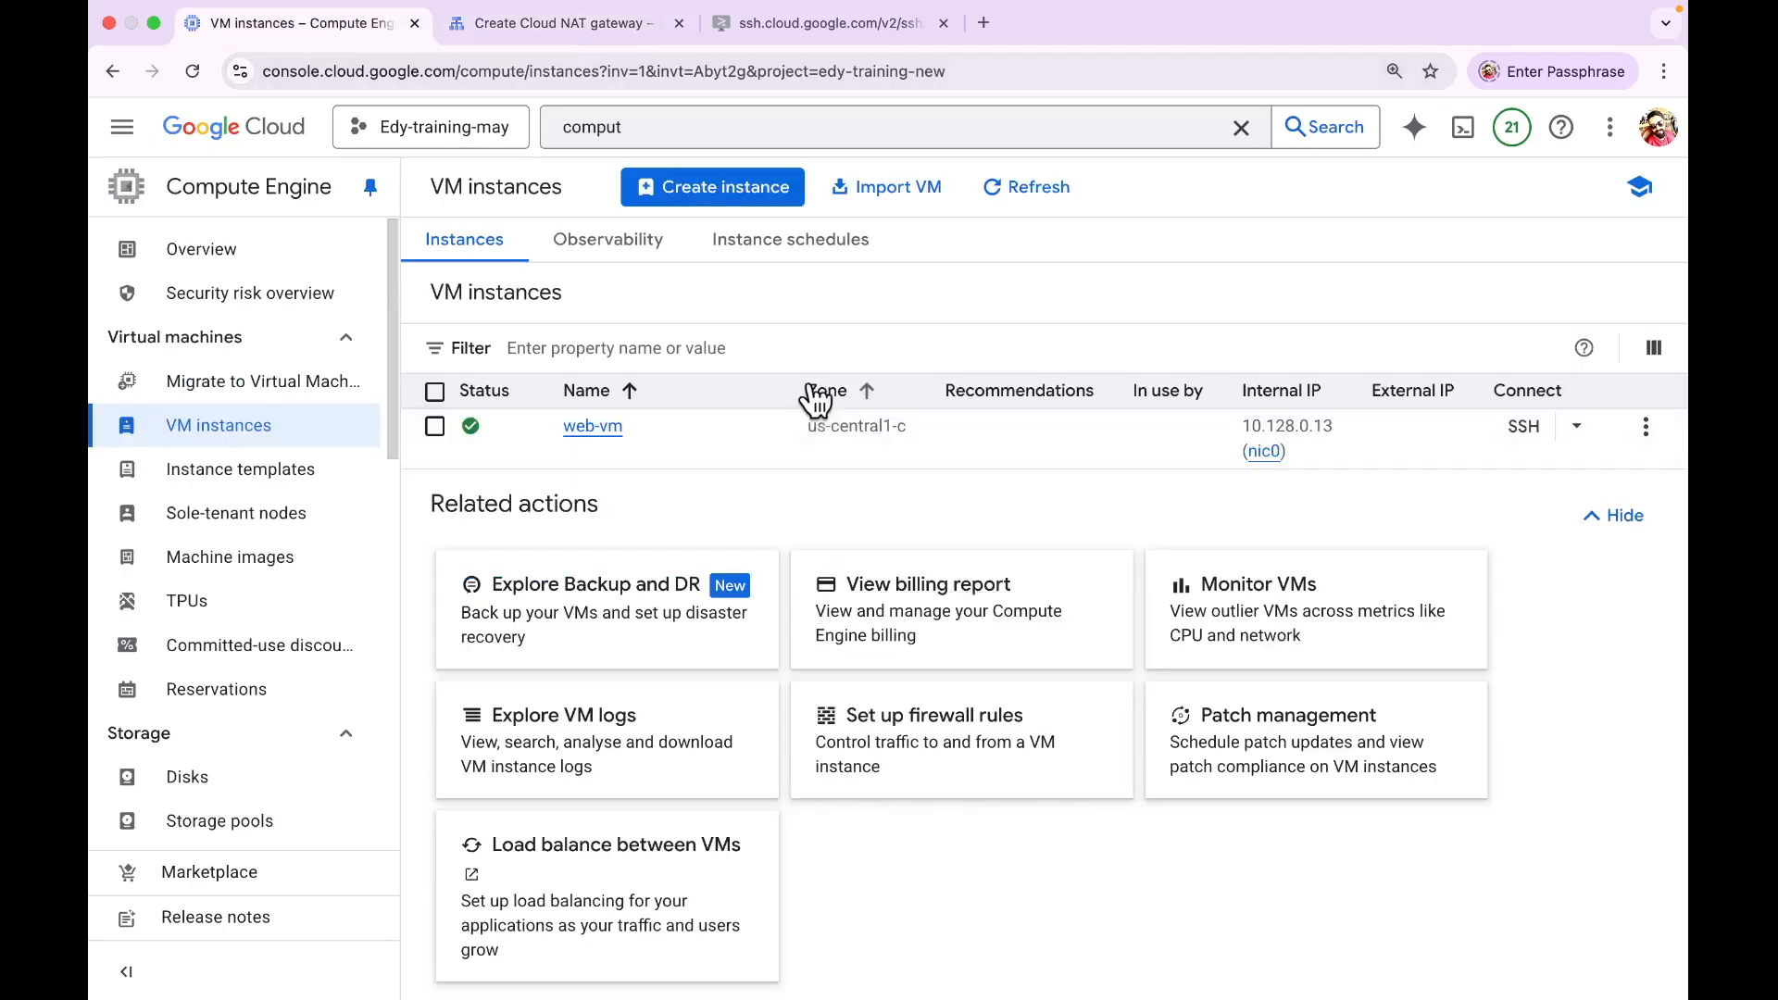
{"action": "left_click", "coordinate": [563, 24]}
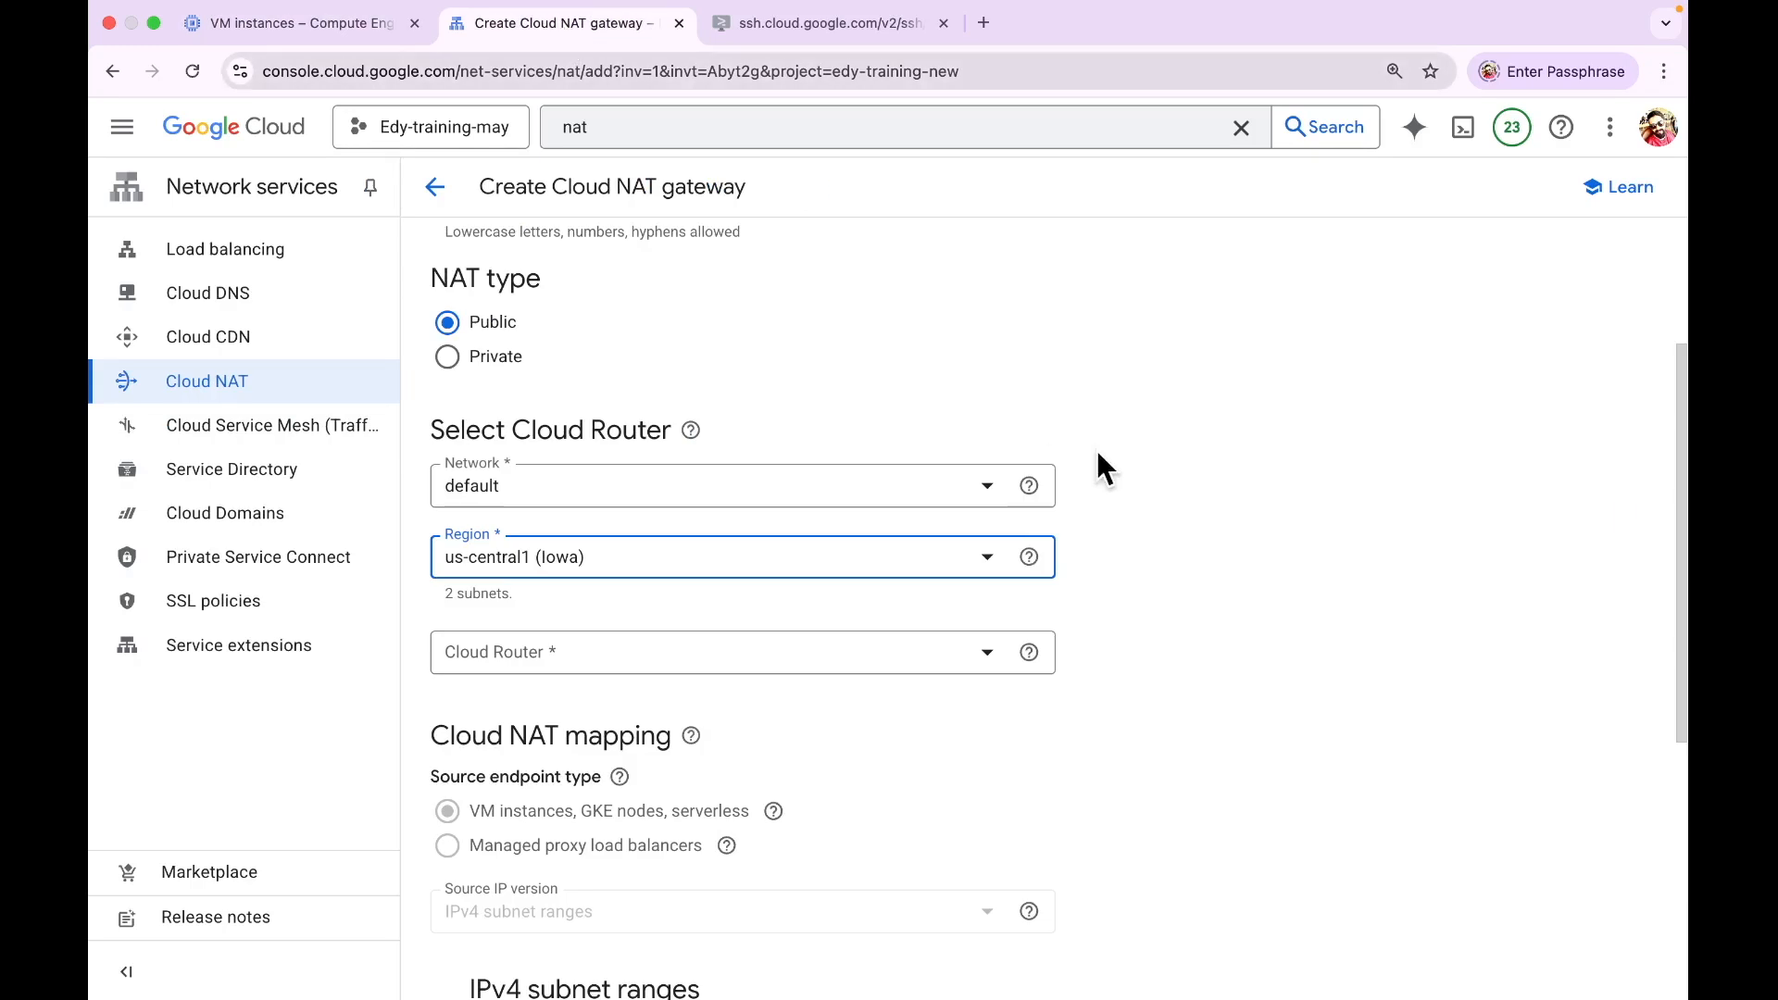
Step: Create a new Cloud Router named nat-router for the NAT gateway
{"action": "scroll", "coordinate": [1370, 454], "scroll_direction": "down", "scroll_amount": 3}
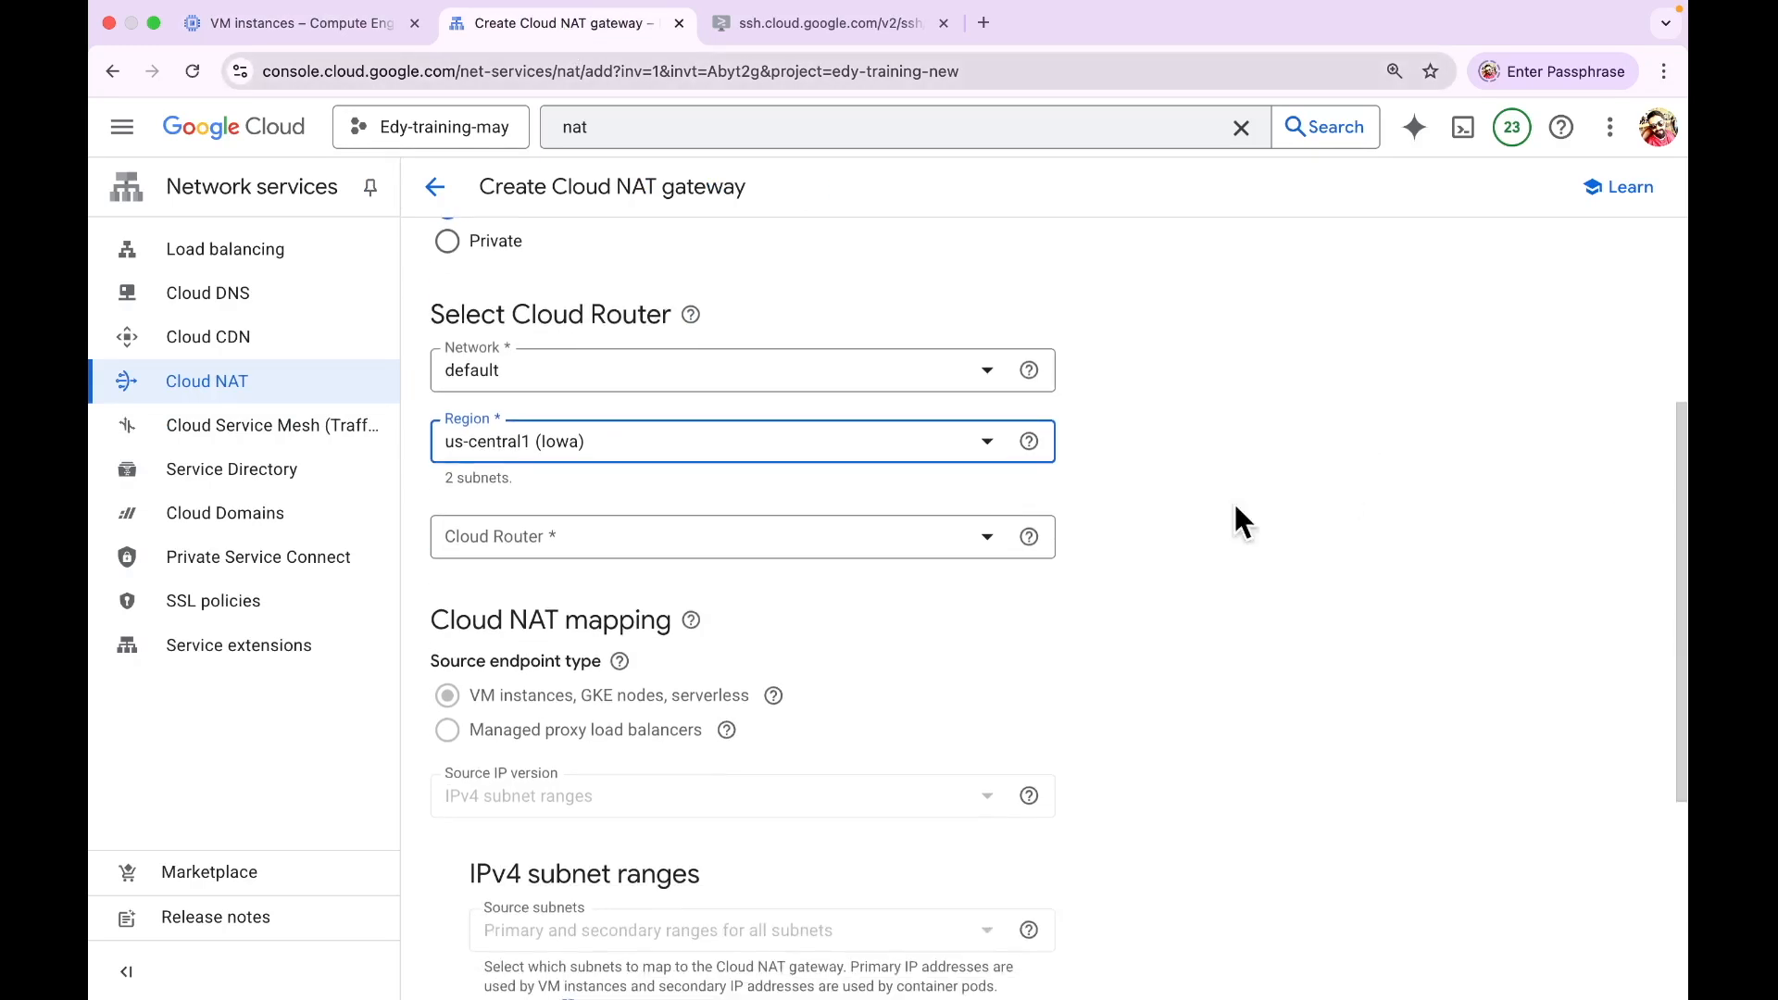
{"action": "left_click", "coordinate": [859, 537]}
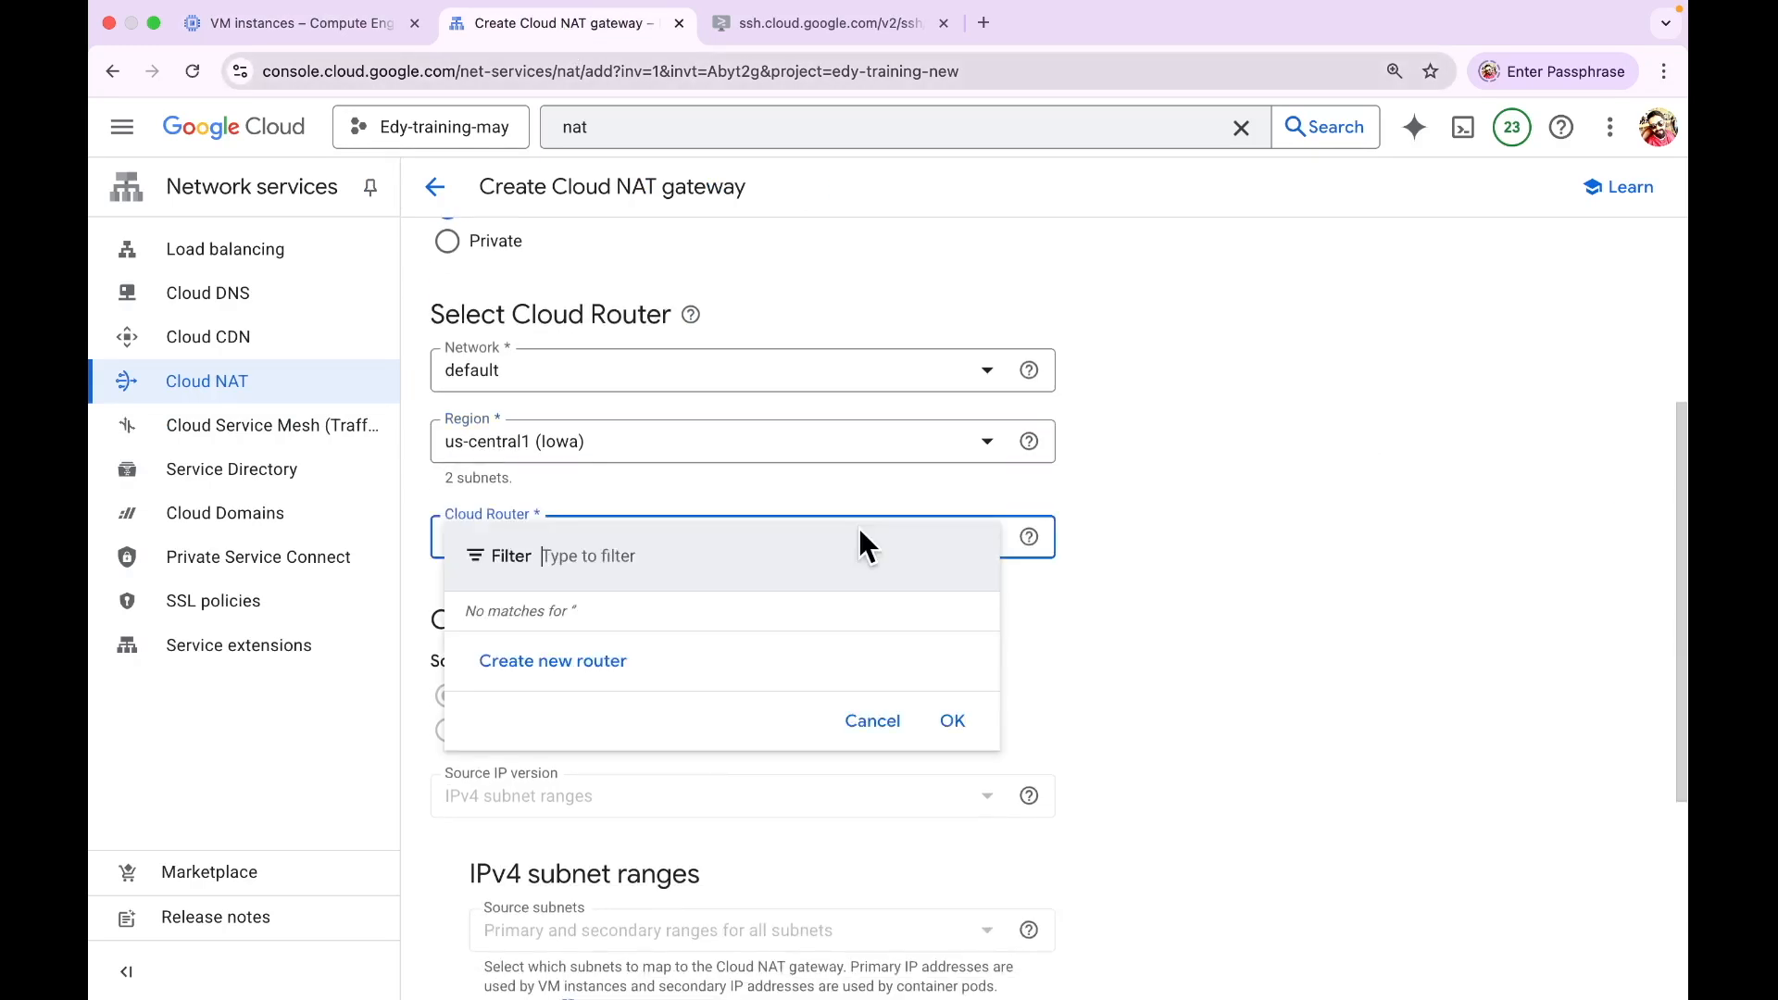
{"action": "left_click", "coordinate": [626, 660]}
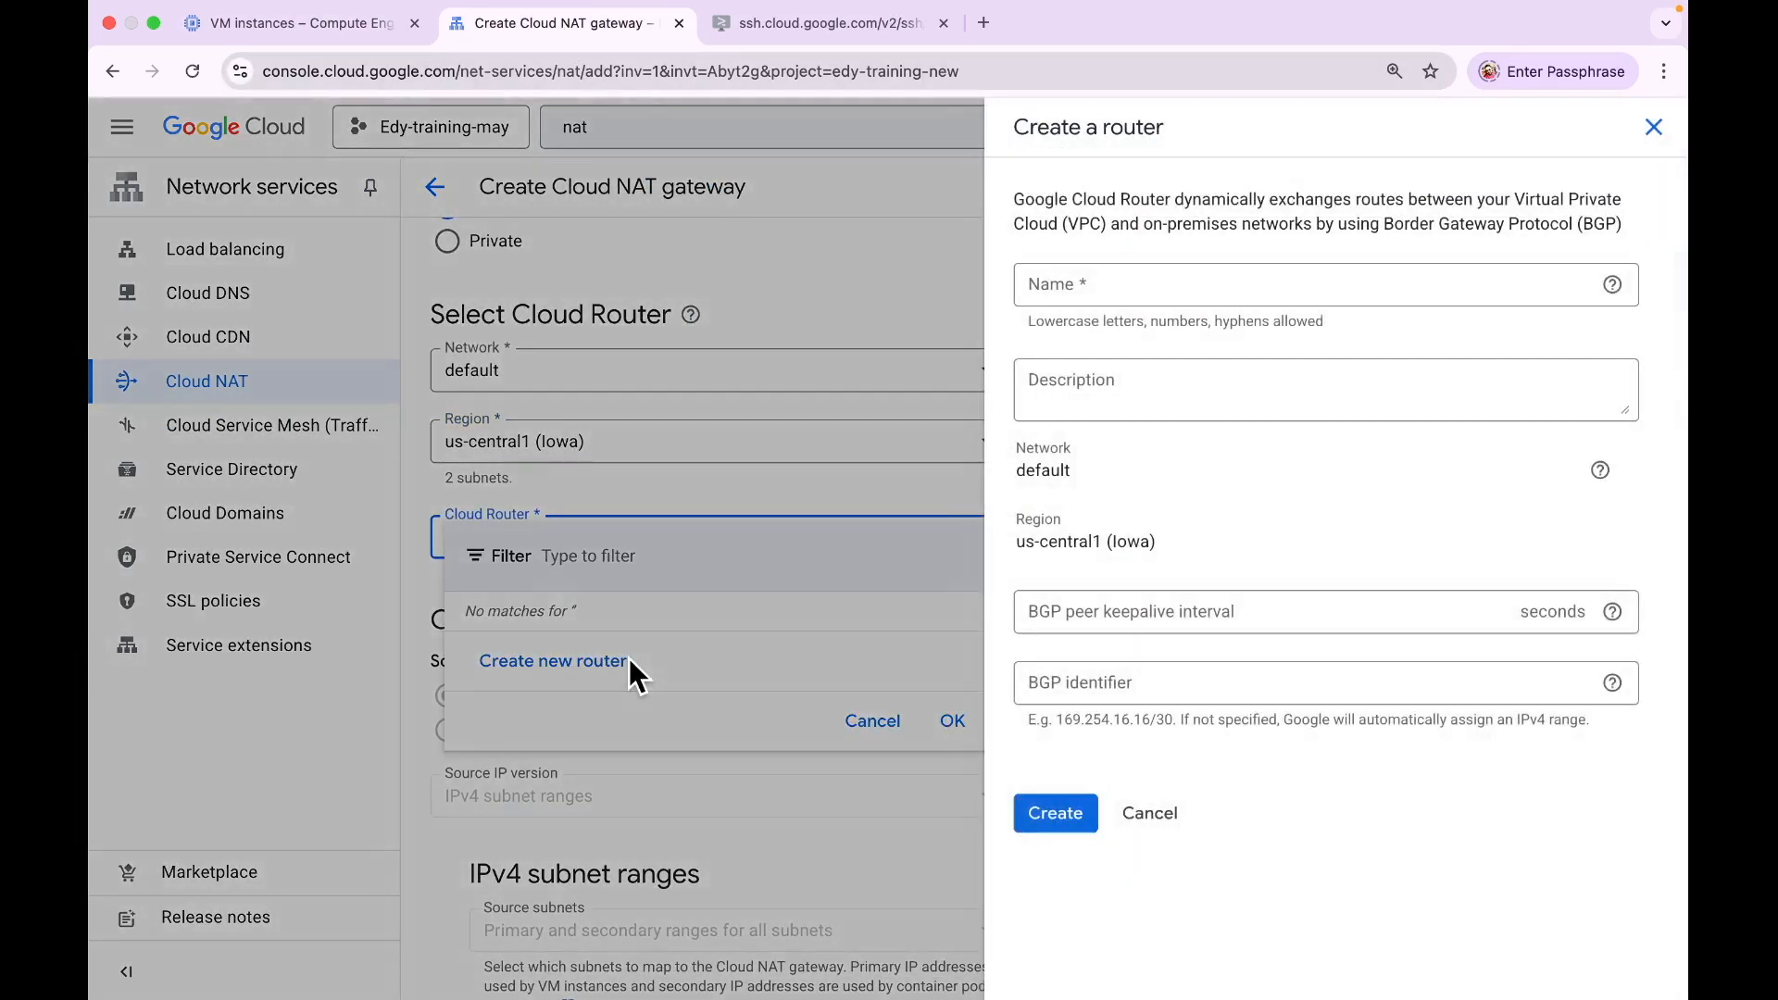
{"action": "left_click", "coordinate": [1168, 282]}
{"action": "type", "text": "nat-router"}
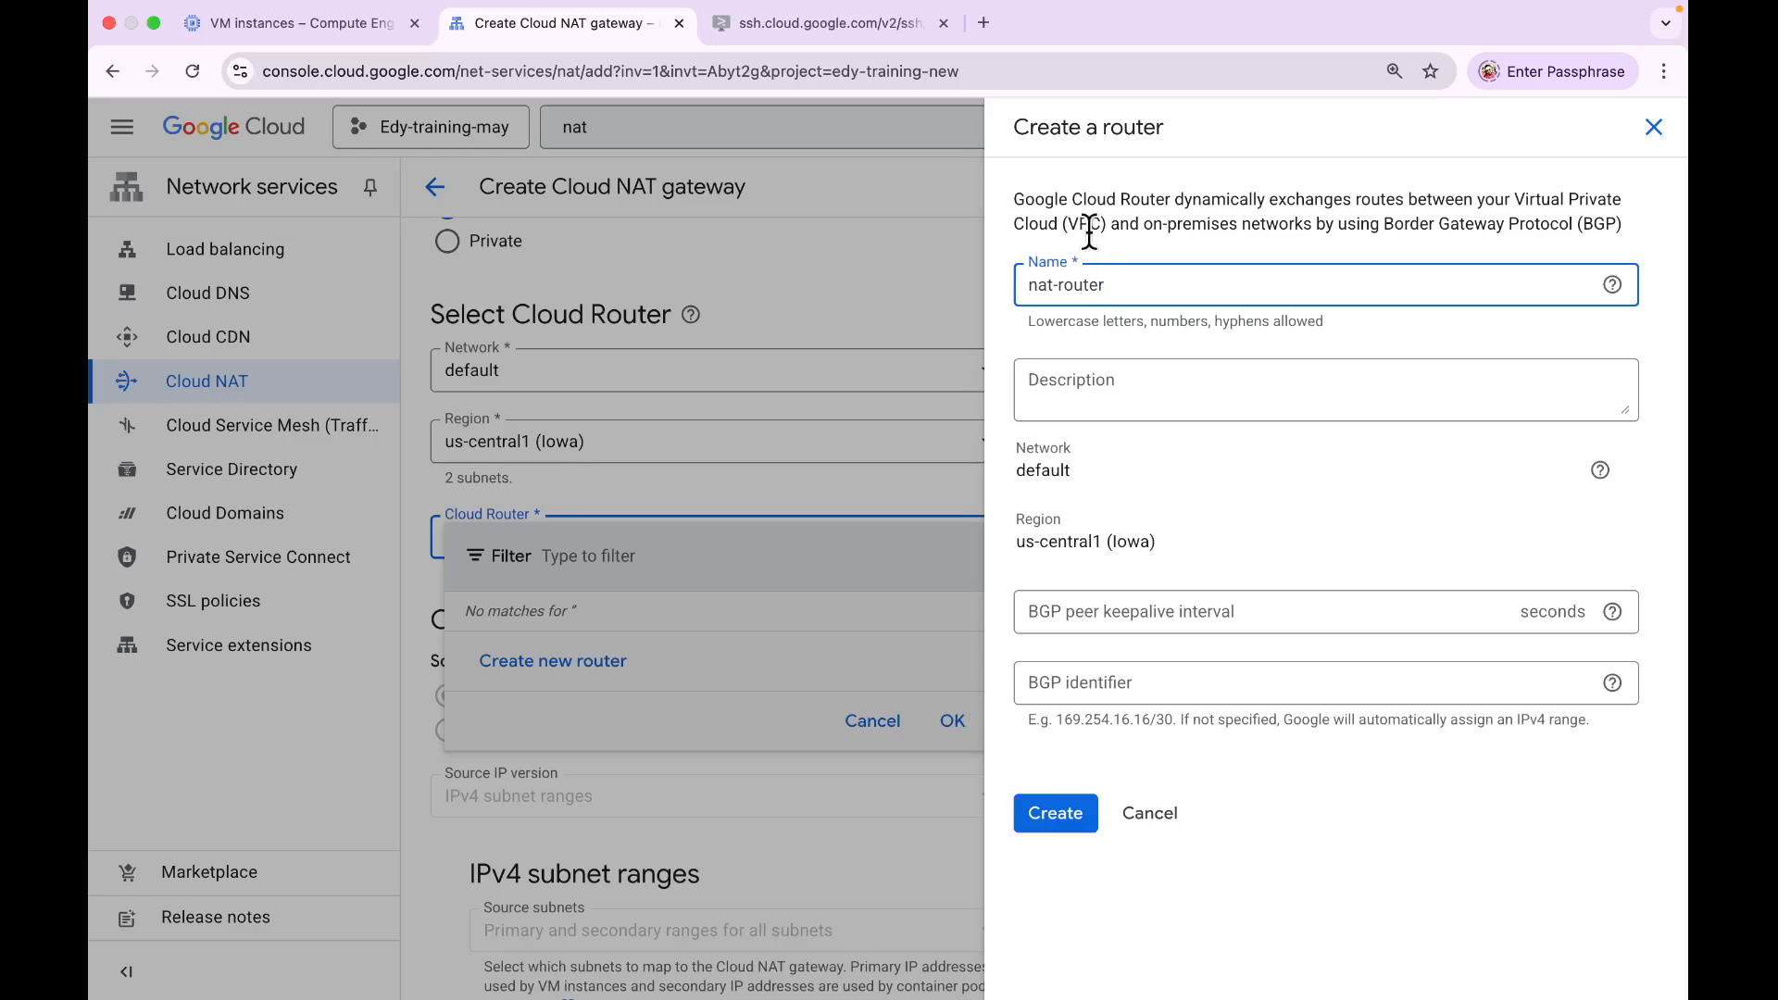
{"action": "left_click", "coordinate": [1065, 823]}
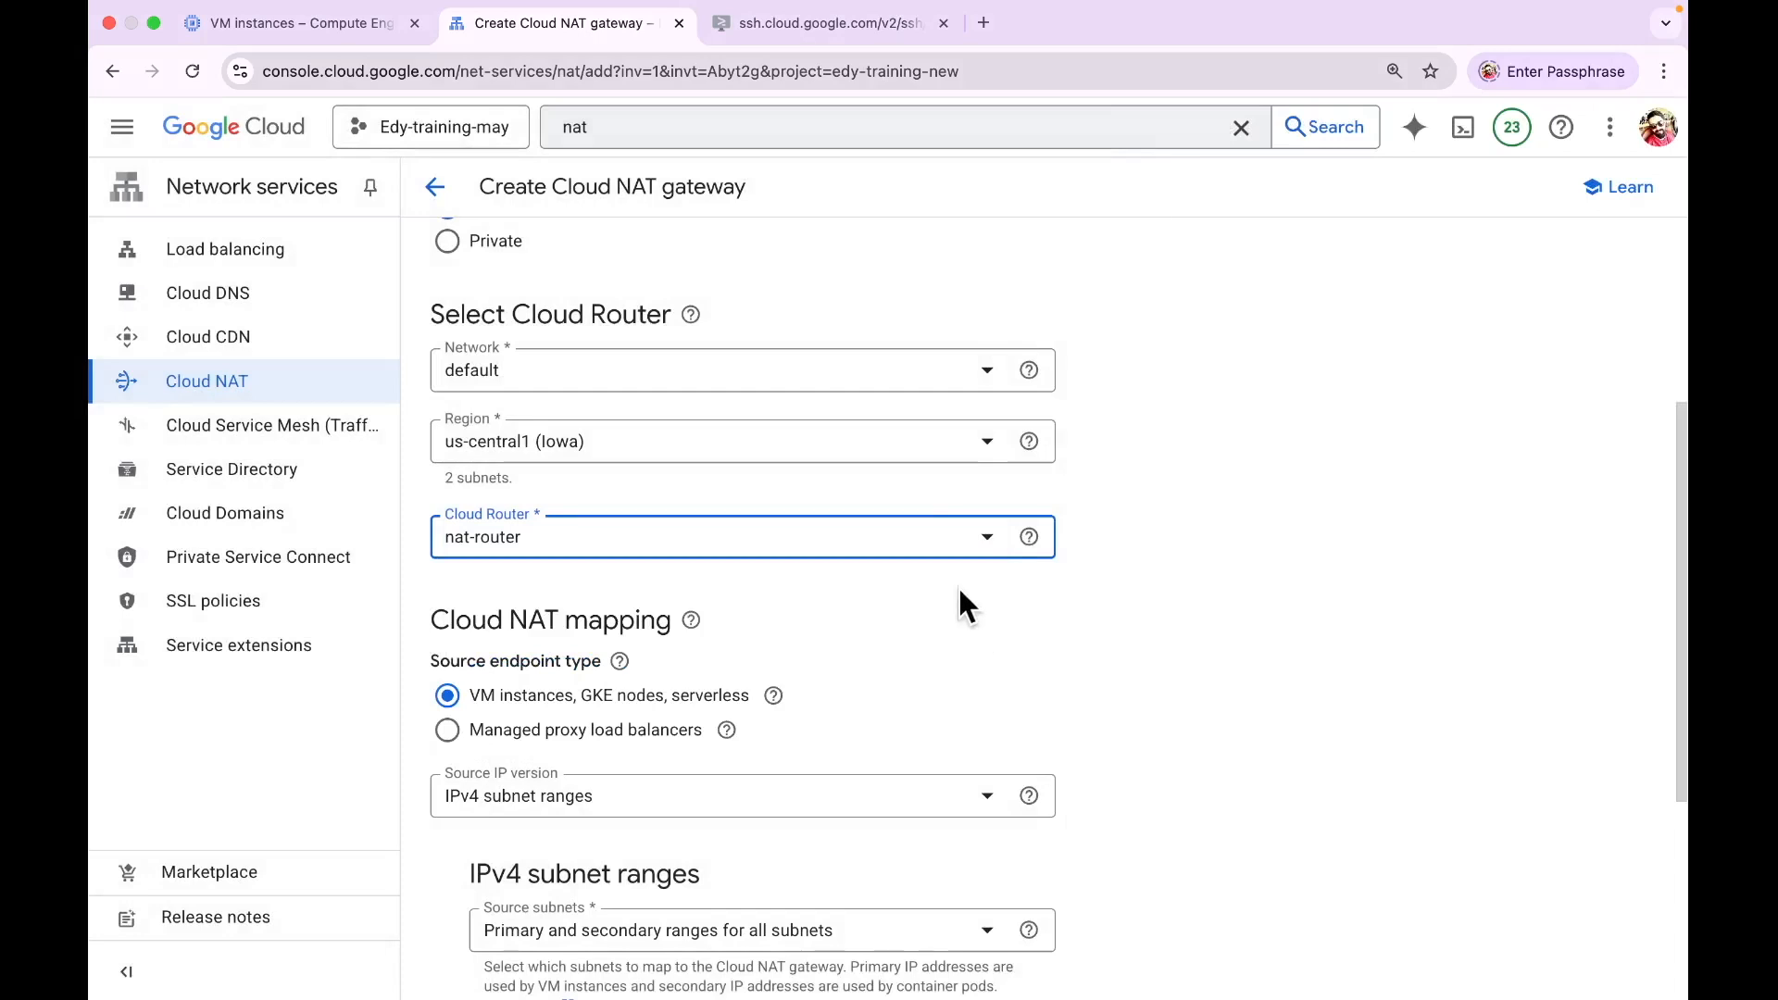
{"action": "left_click", "coordinate": [967, 542]}
{"action": "left_click", "coordinate": [1325, 553]}
Step: Set the gateway's network service tier to Standard, review the configuration and create the Cloud NAT gateway
{"action": "scroll", "coordinate": [1325, 531], "scroll_direction": "down", "scroll_amount": 4}
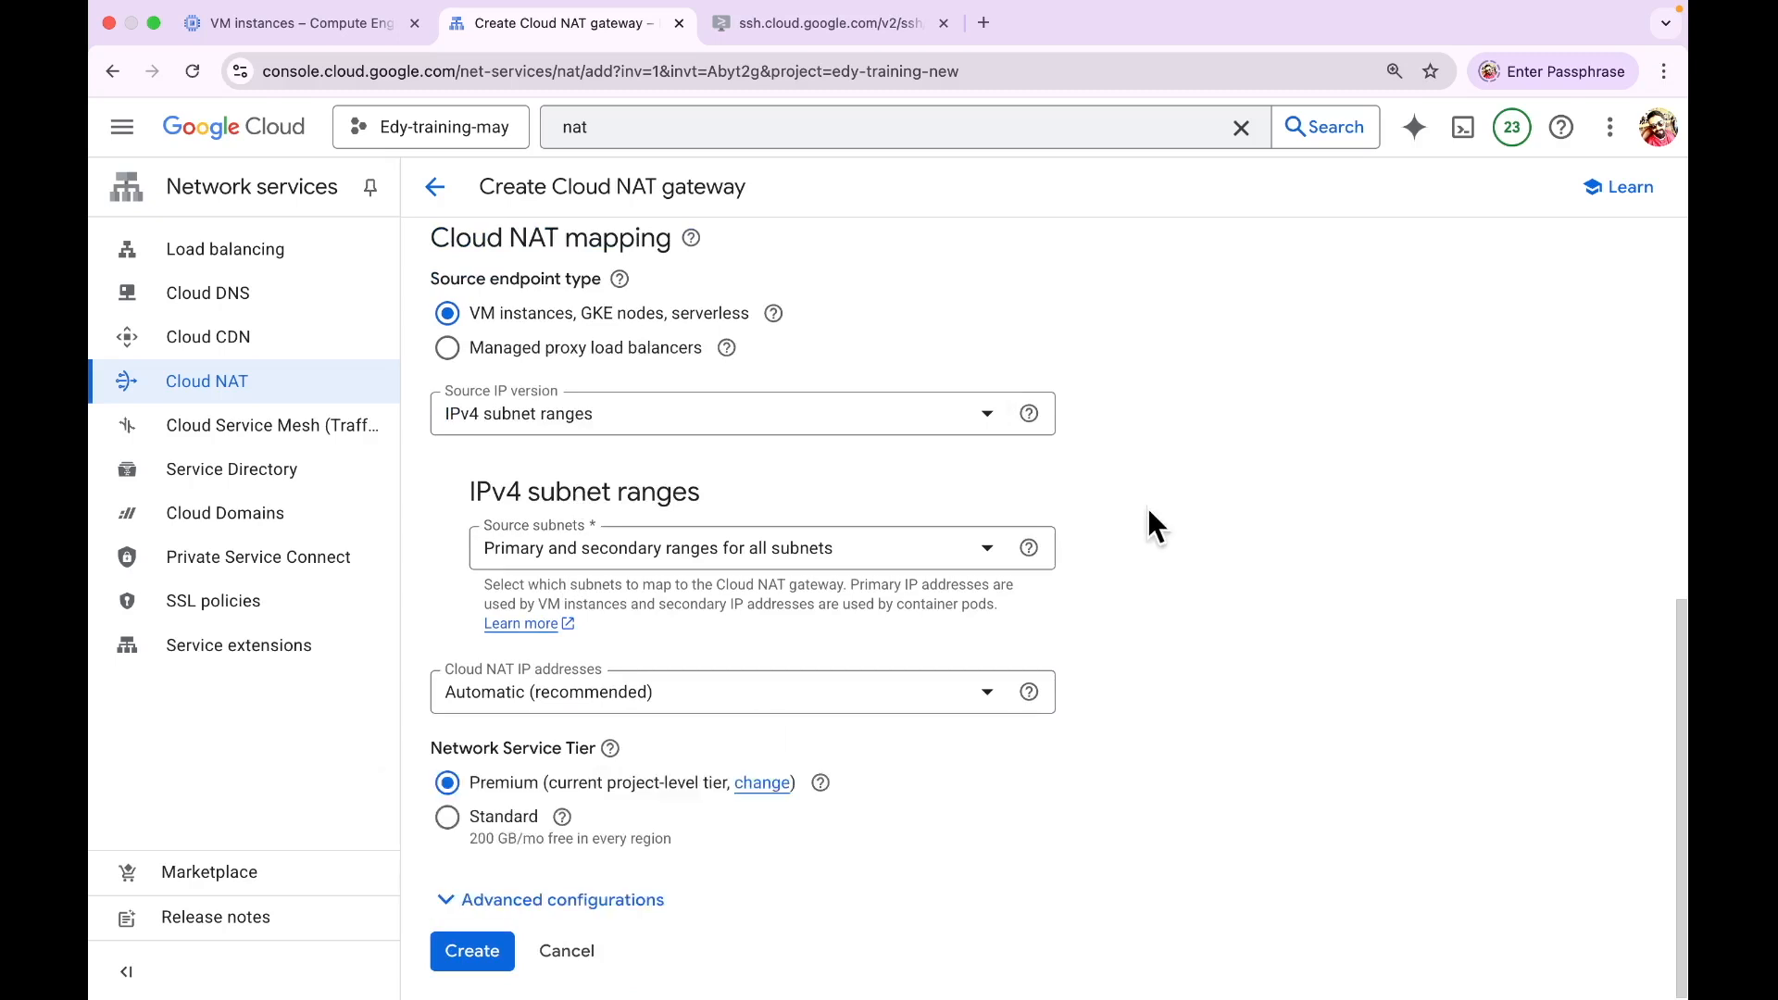
{"action": "left_click", "coordinate": [447, 816]}
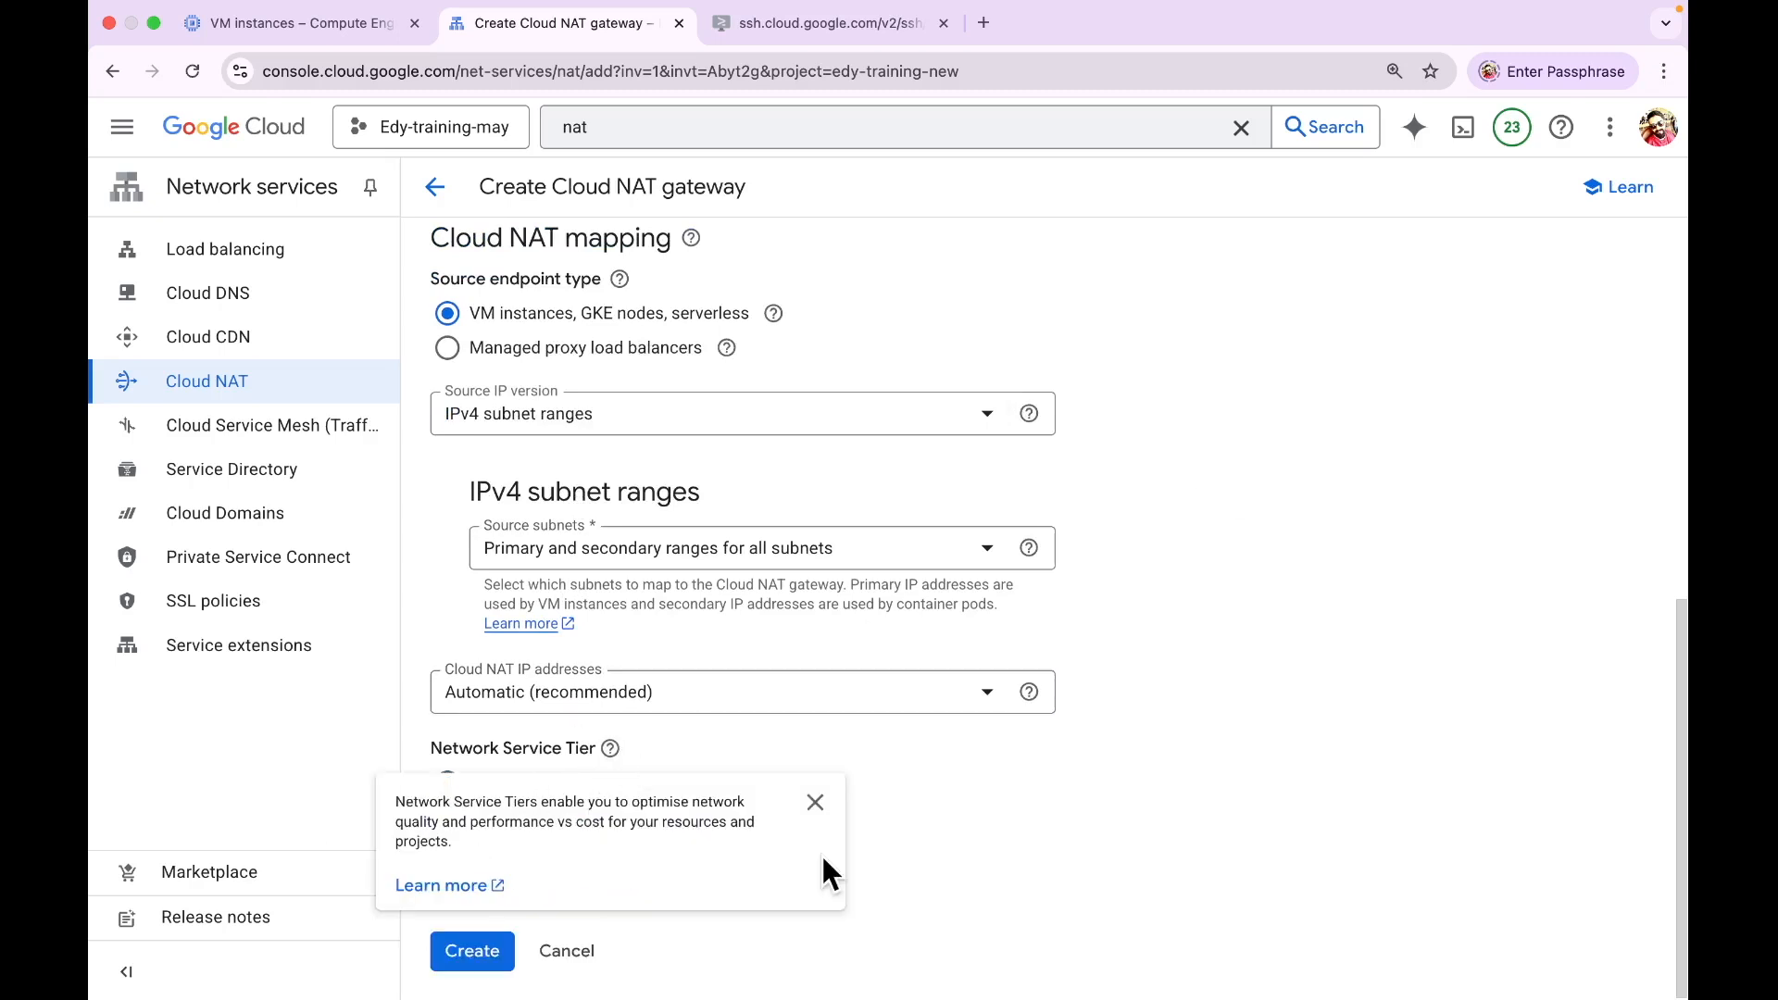
{"action": "left_click", "coordinate": [815, 798]}
{"action": "scroll", "coordinate": [1259, 641], "scroll_direction": "up", "scroll_amount": 5}
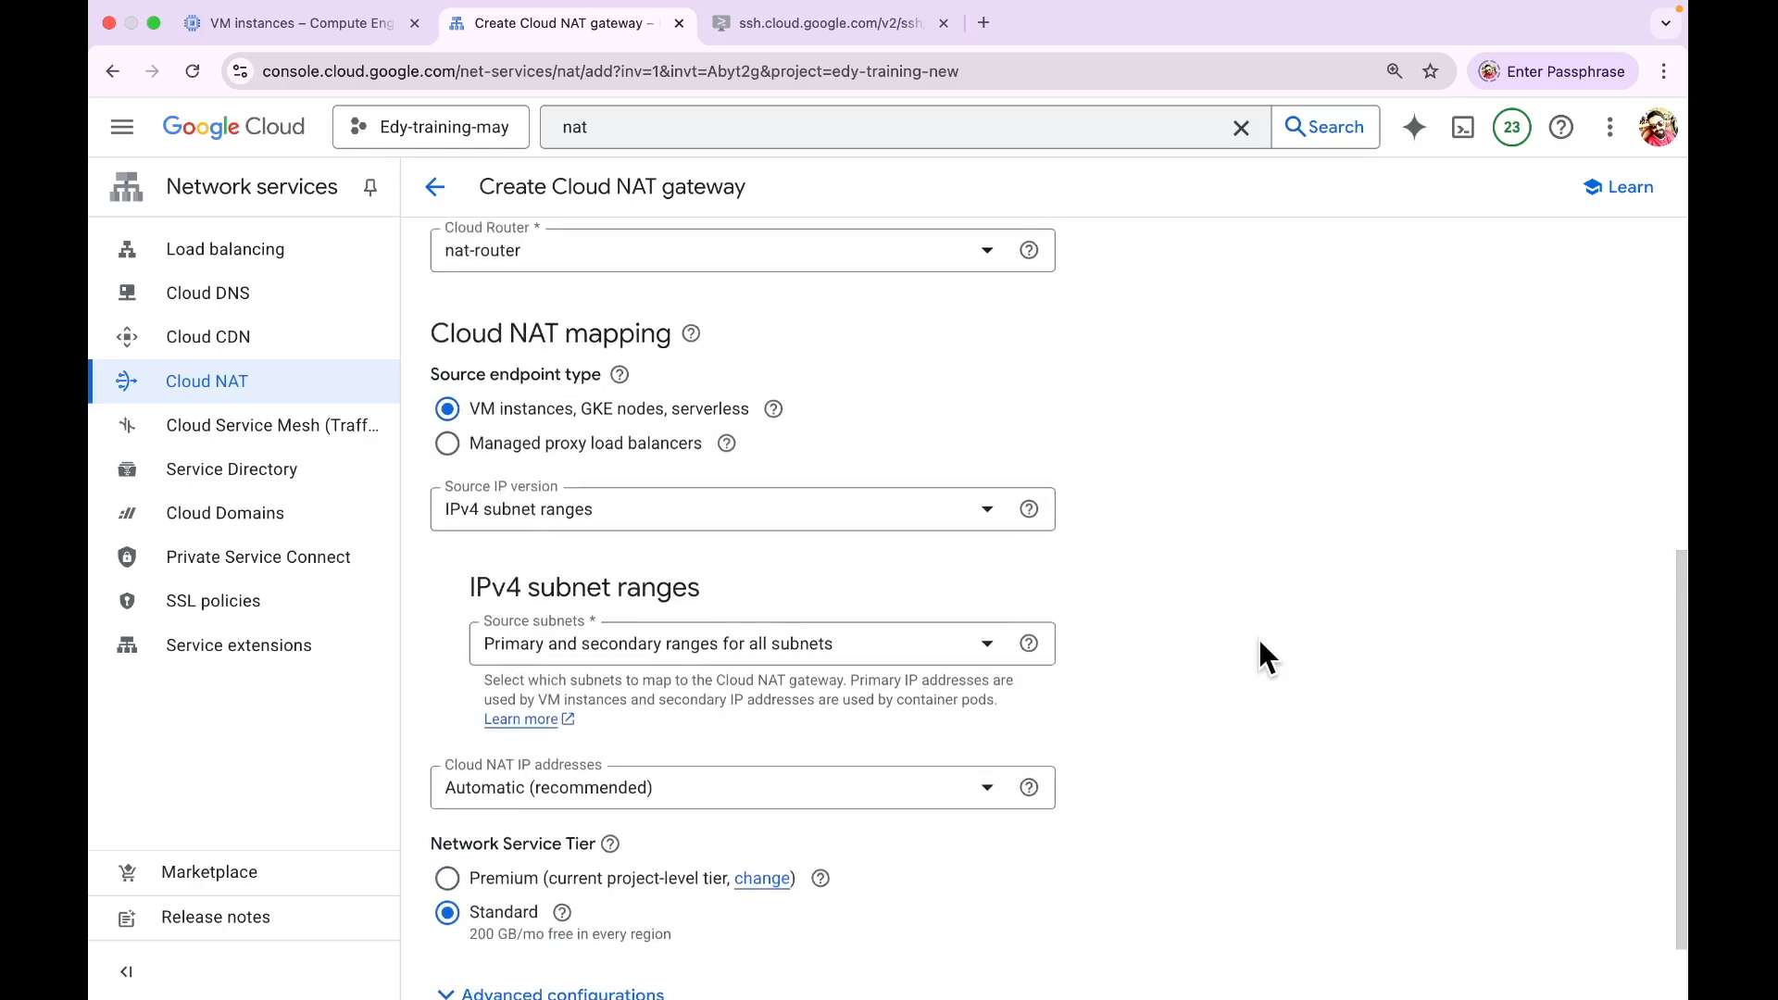
{"action": "scroll", "coordinate": [1260, 642], "scroll_direction": "up", "scroll_amount": 3}
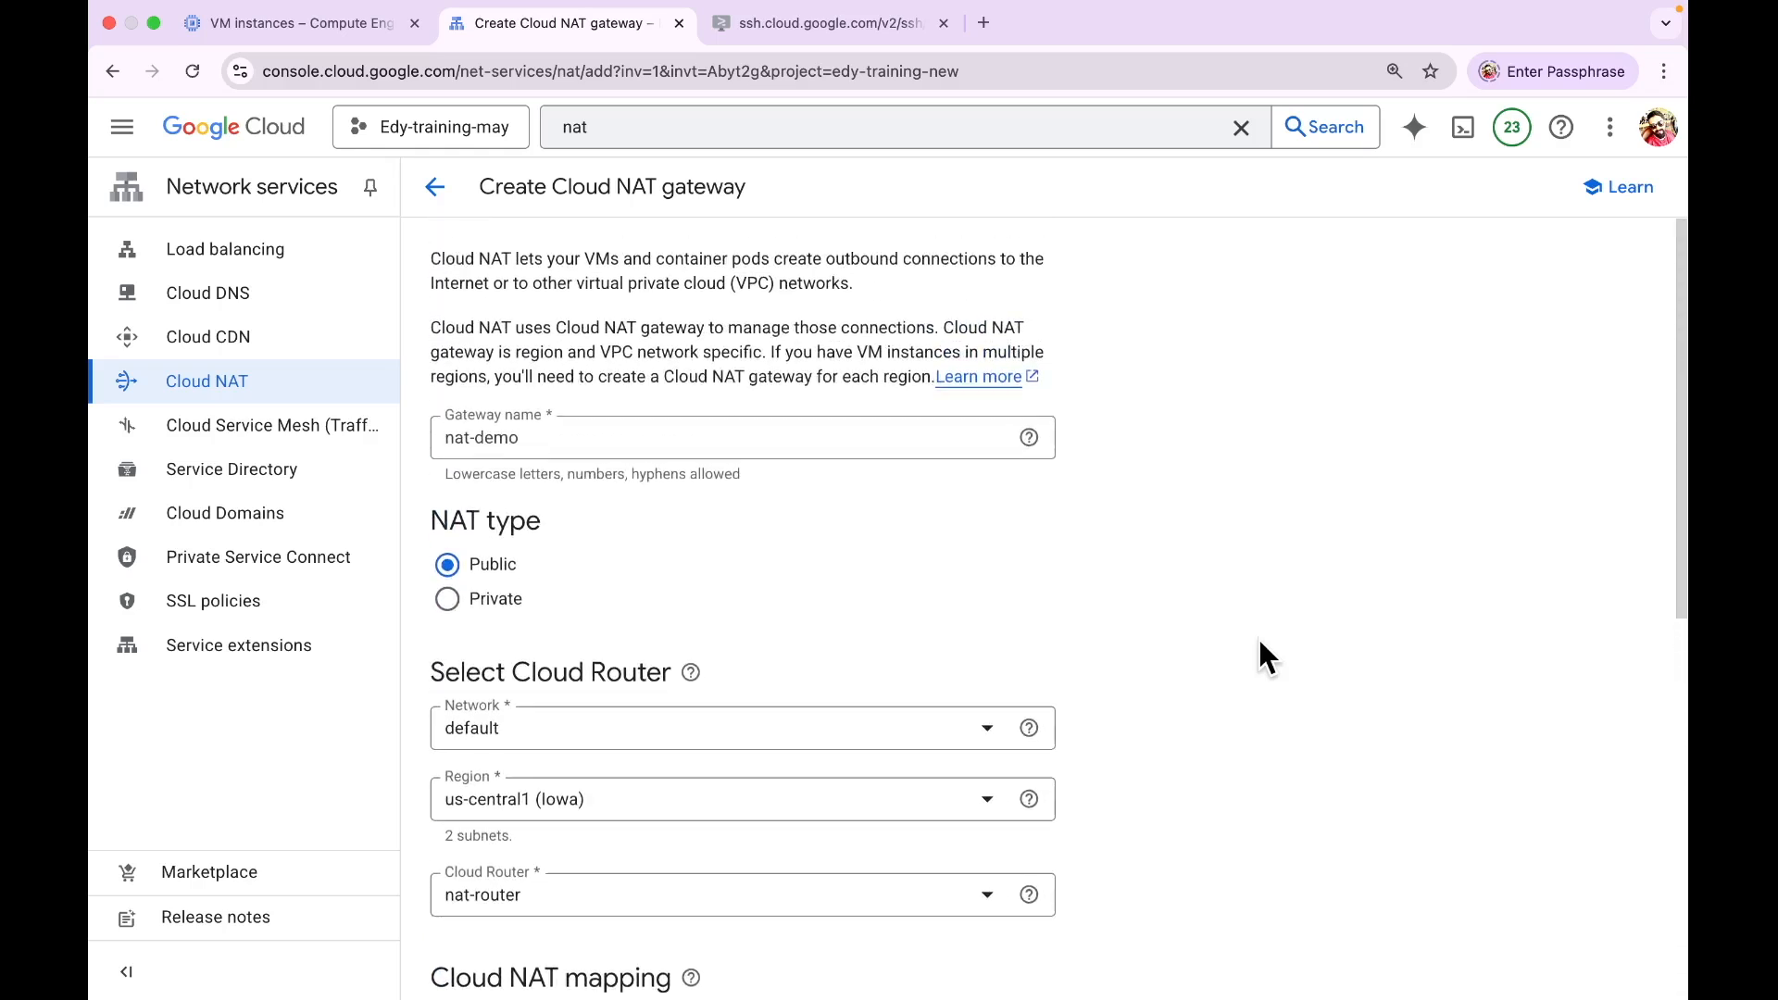
{"action": "scroll", "coordinate": [1261, 656], "scroll_direction": "down", "scroll_amount": 8}
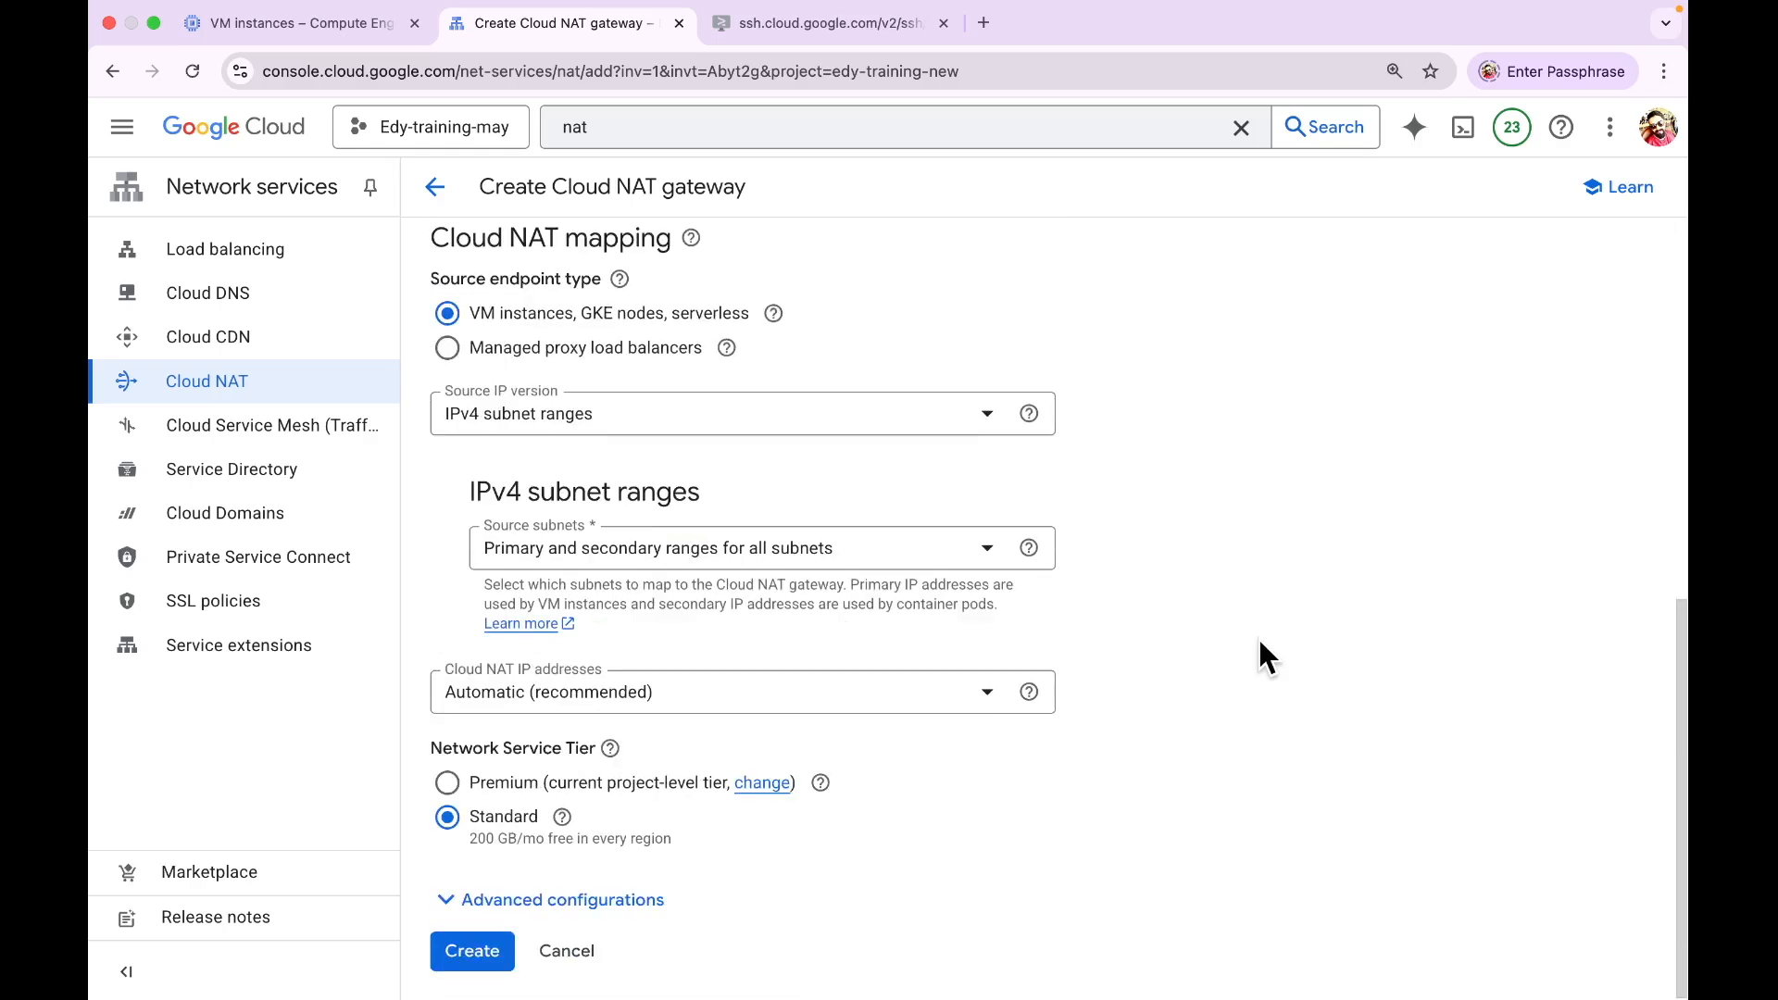
{"action": "left_click", "coordinate": [474, 952]}
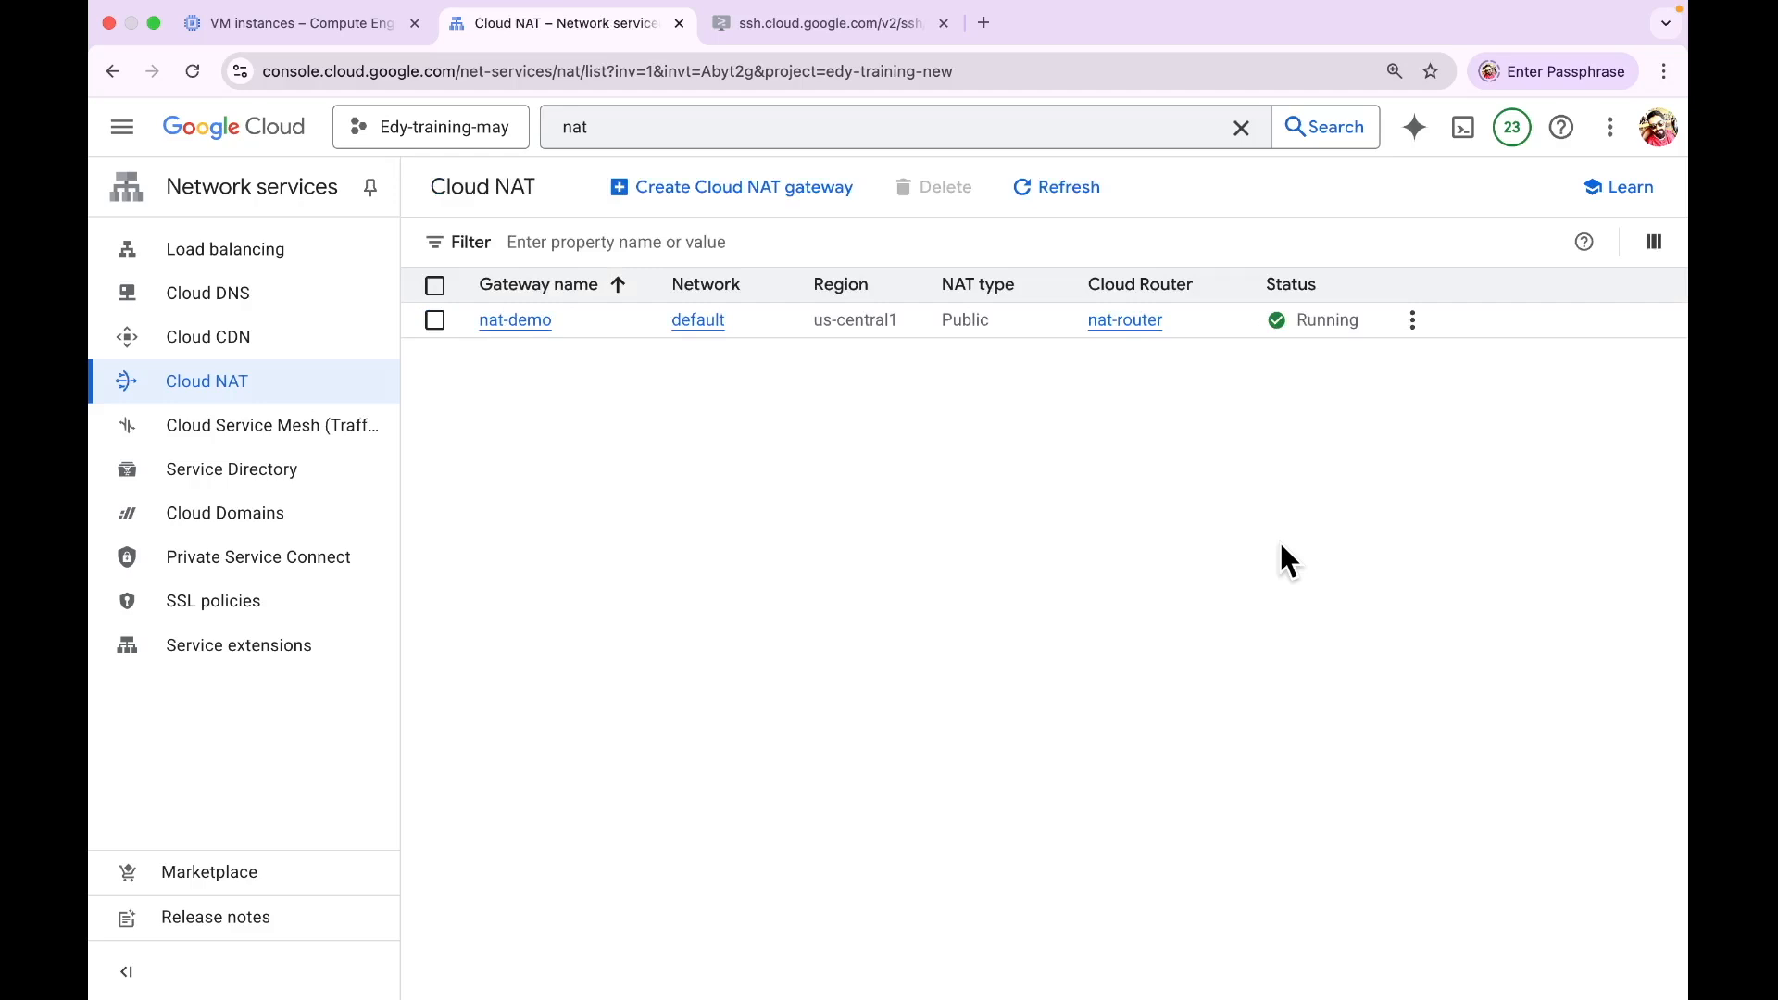
{"action": "left_click", "coordinate": [819, 26]}
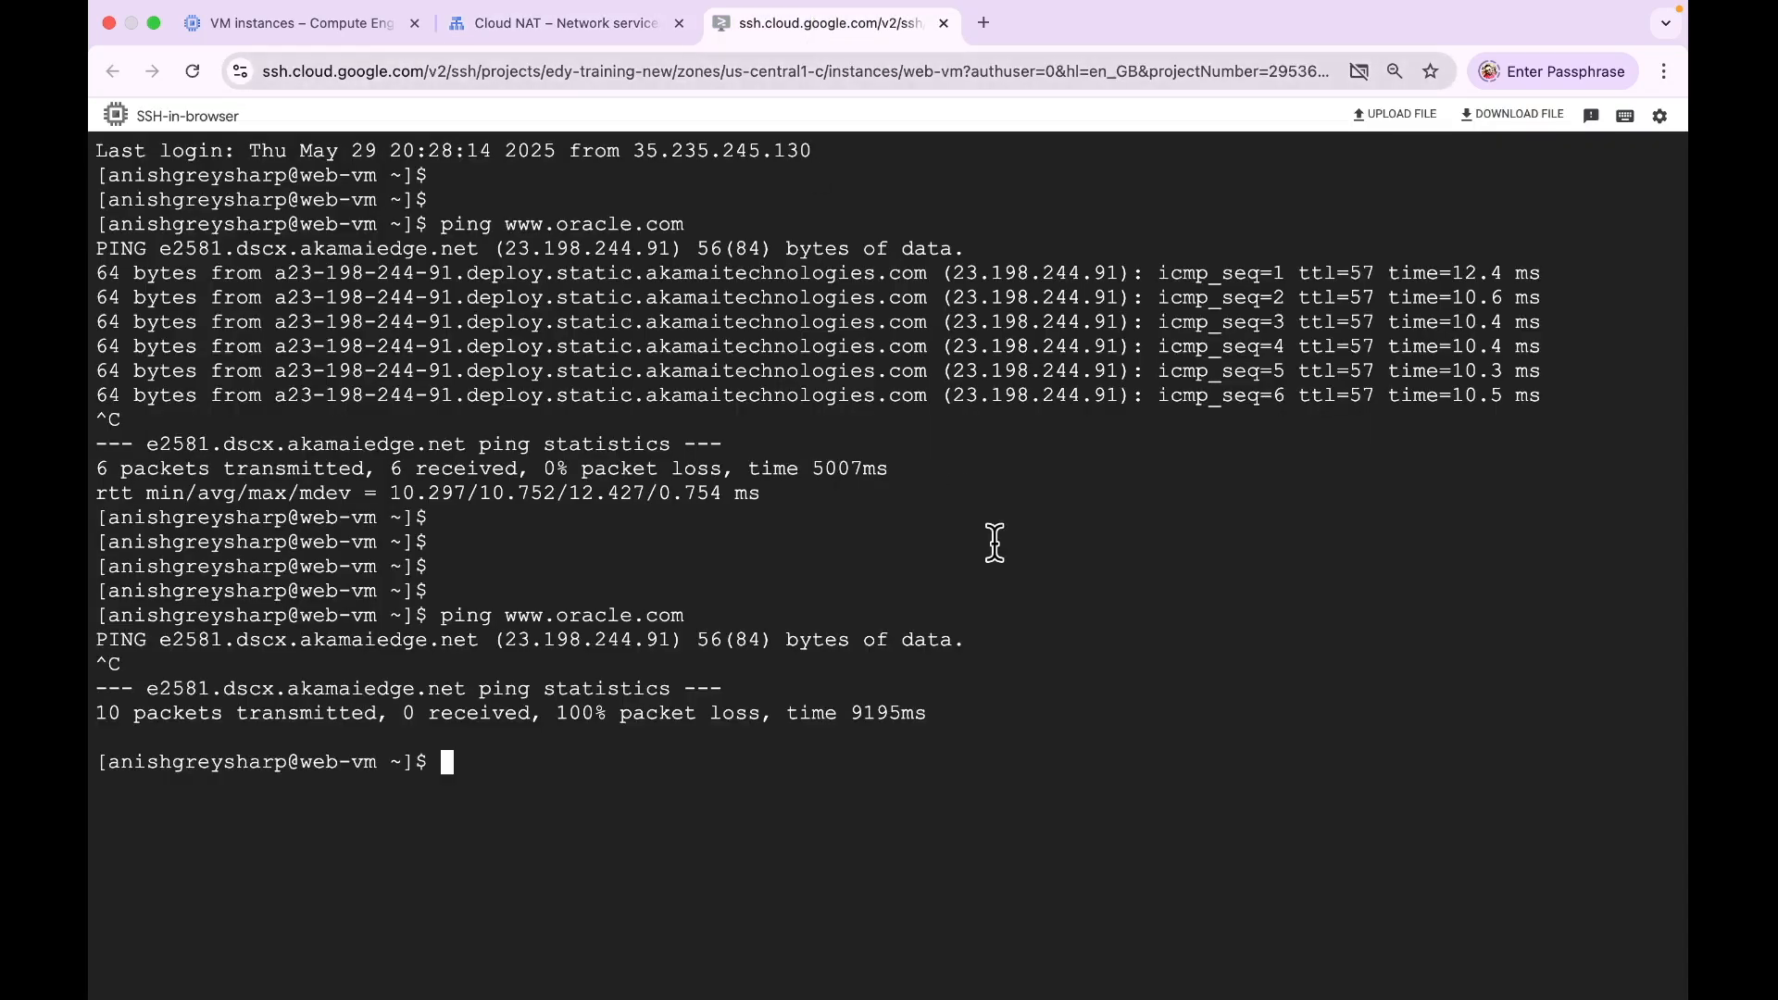
{"action": "key", "text": "Up"}
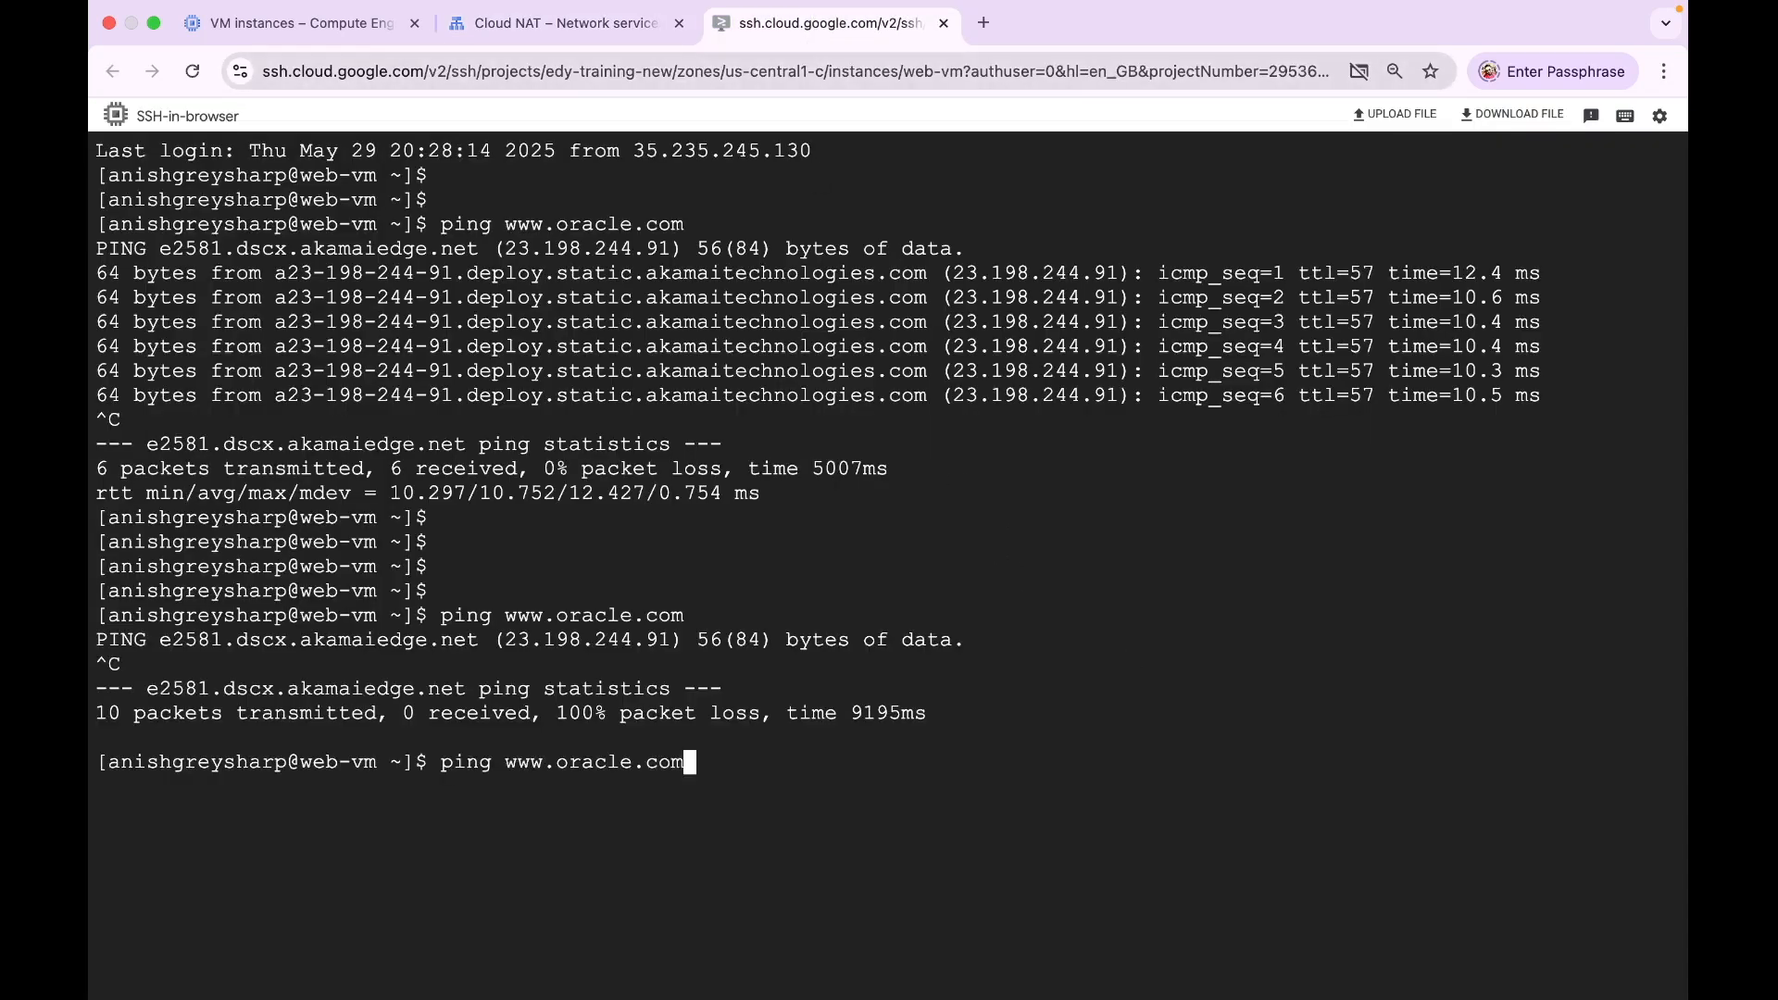
{"action": "key", "text": "Return"}
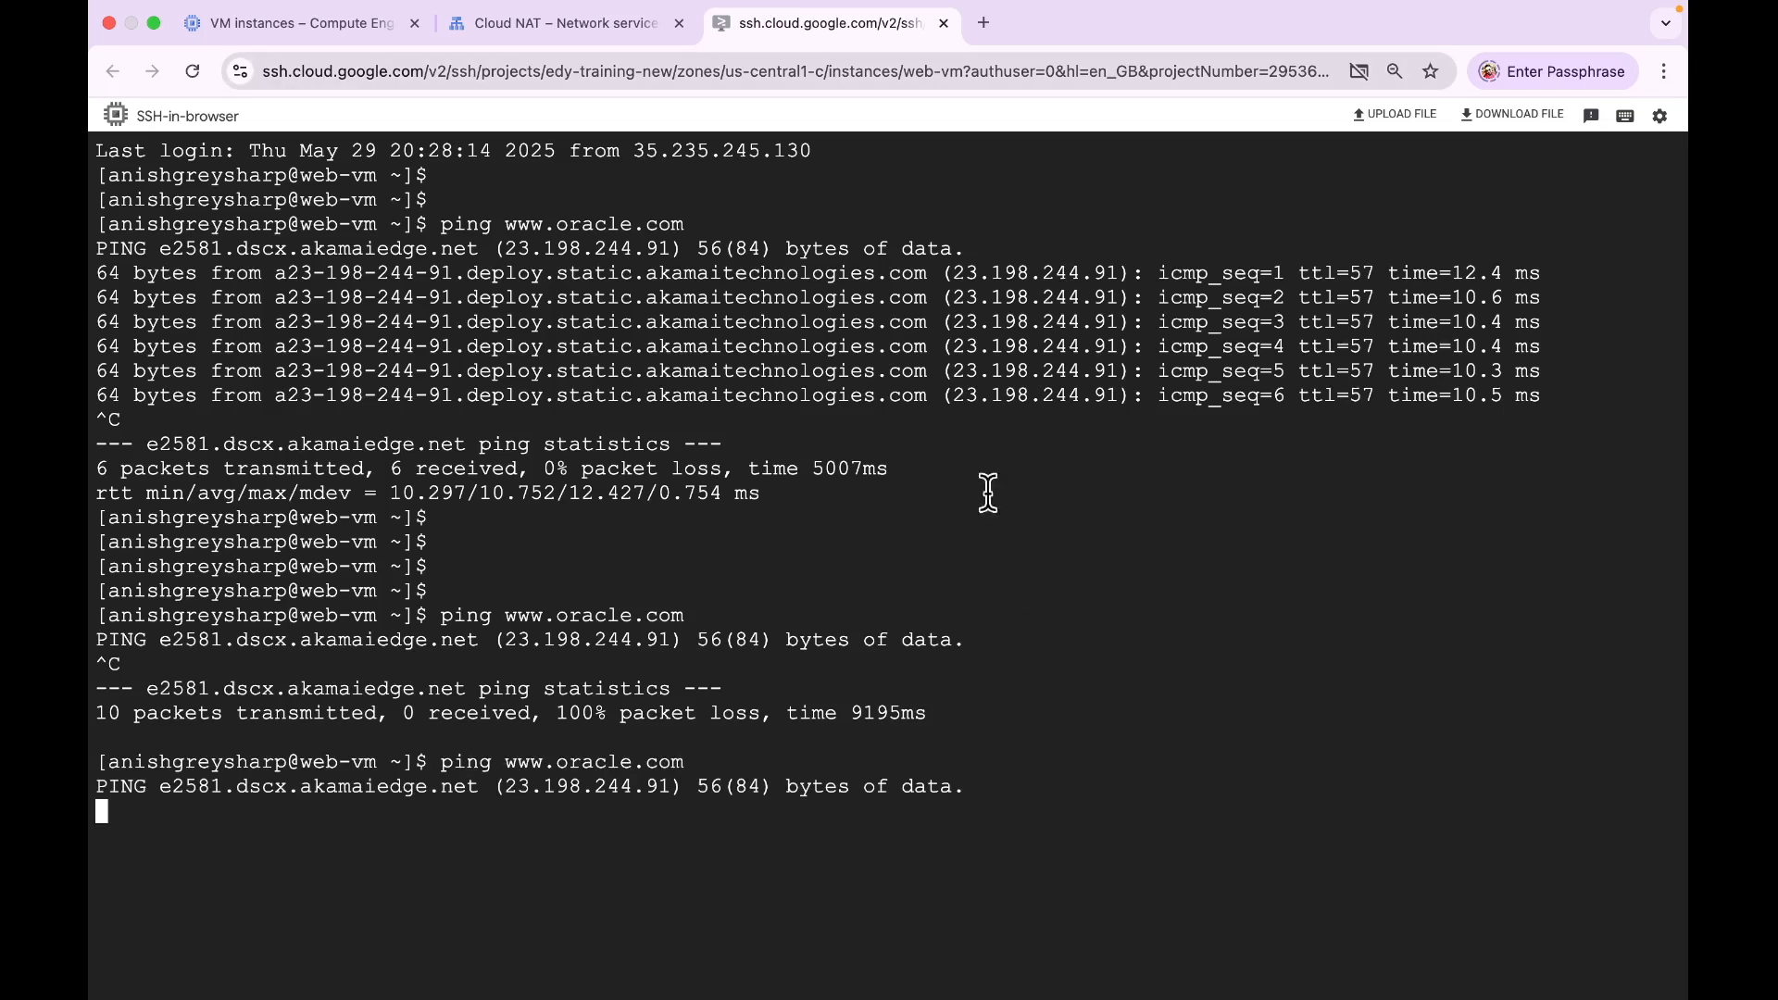
{"action": "left_click", "coordinate": [589, 24]}
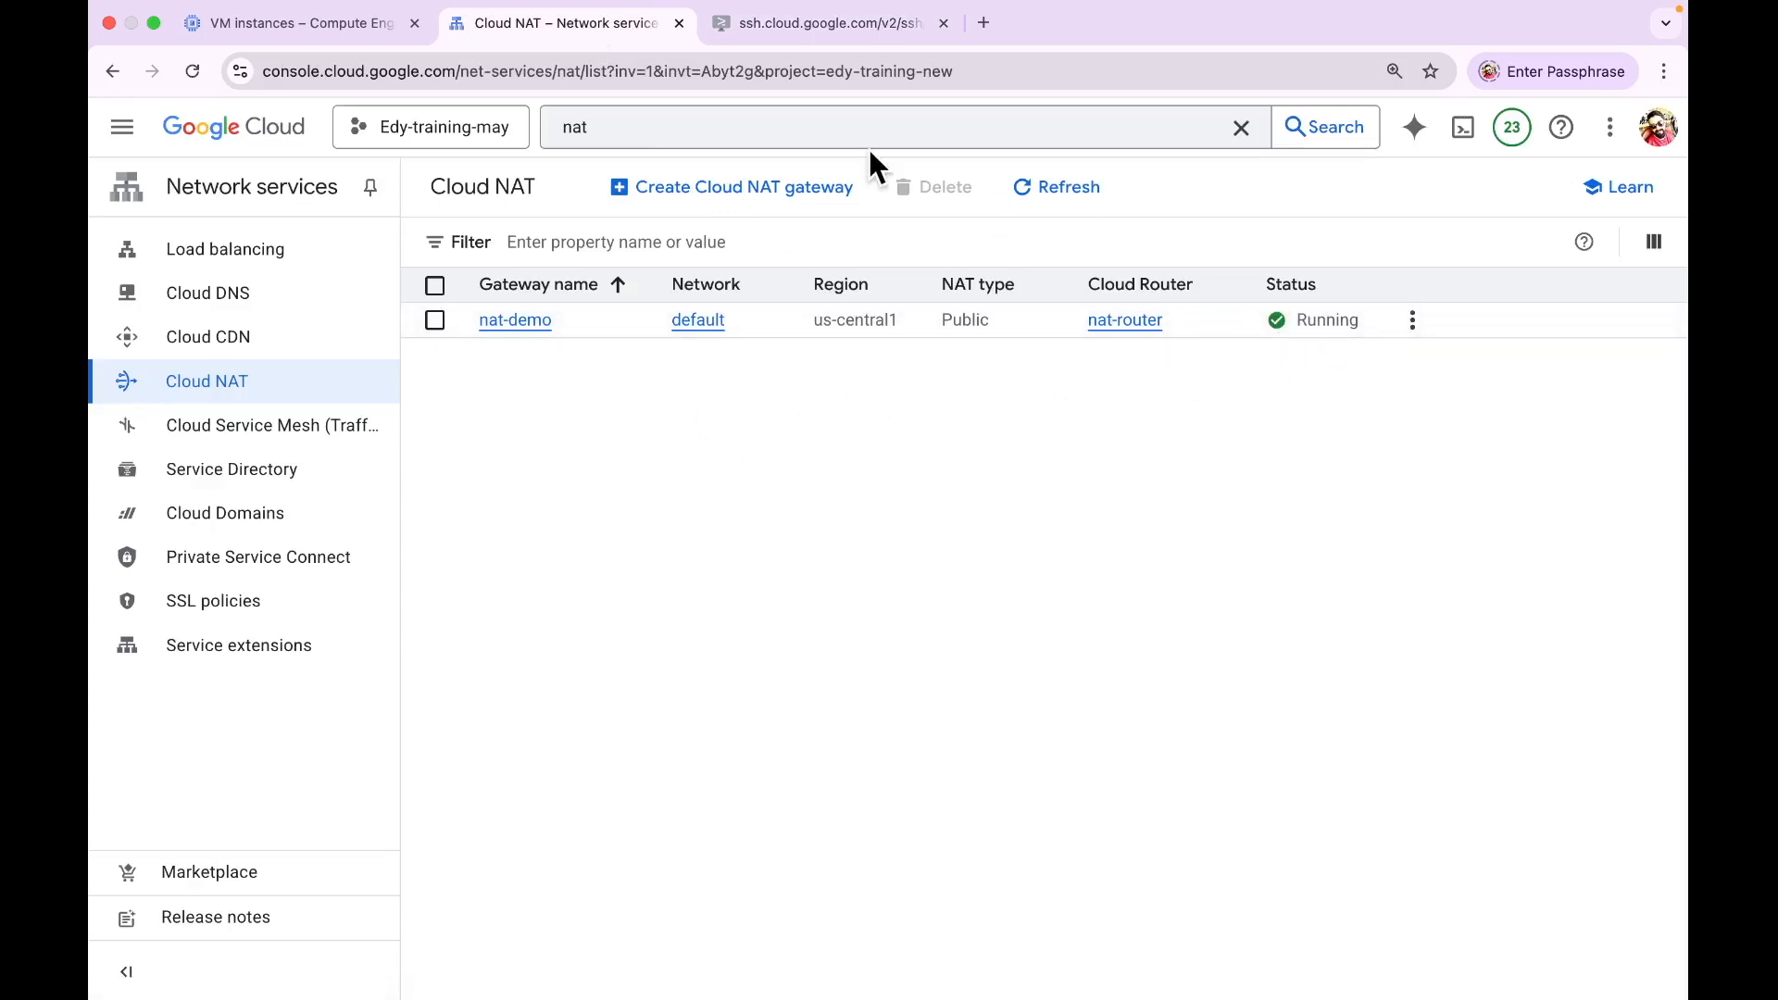
{"action": "left_click", "coordinate": [824, 26]}
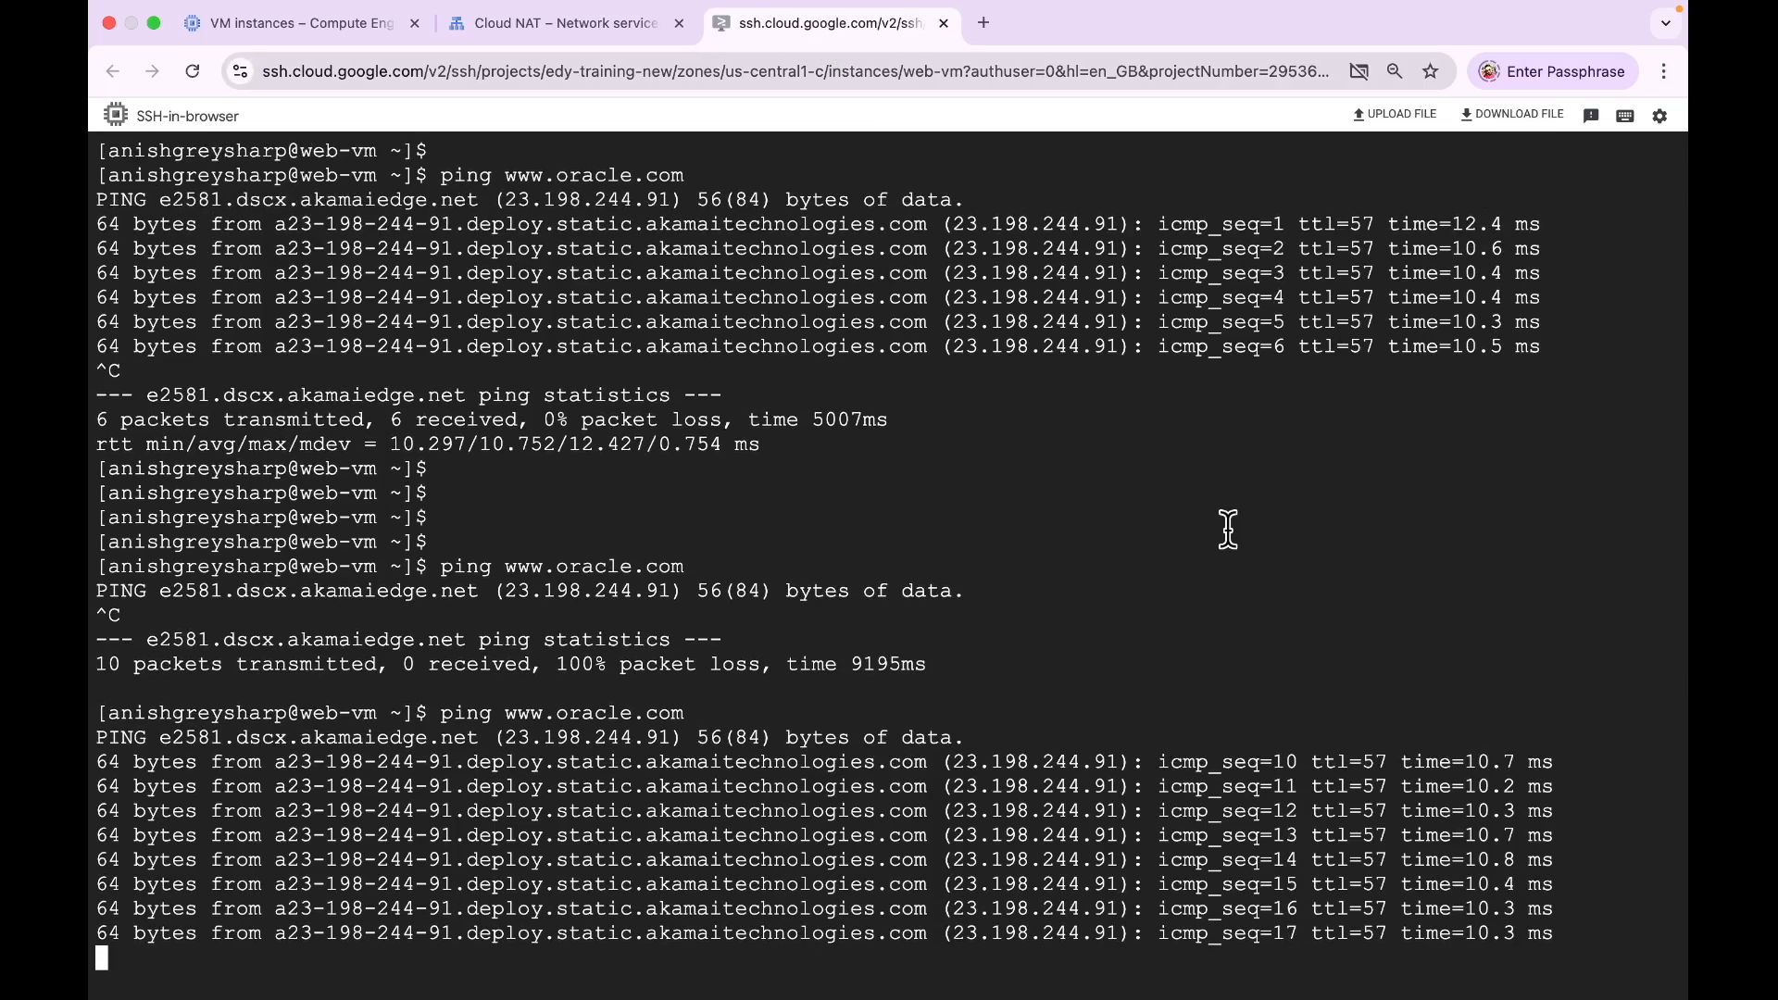
{"action": "key", "text": "ctrl+c"}
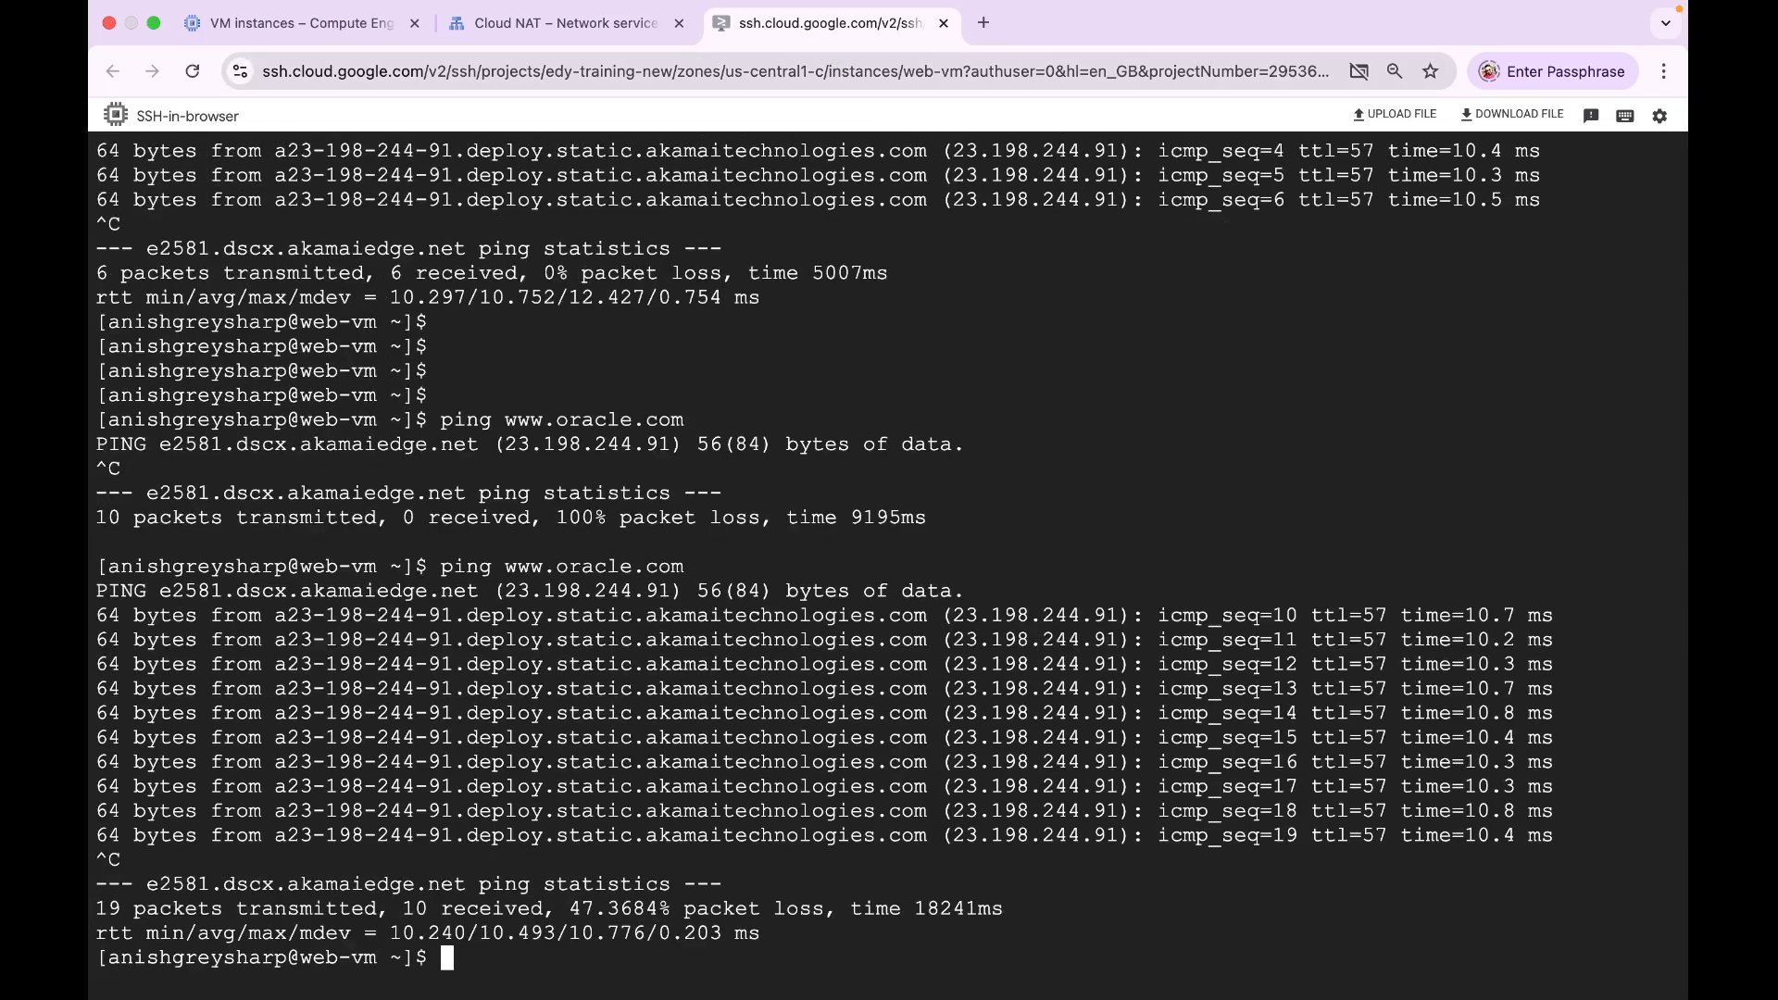
{"action": "key", "text": "Return"}
{"action": "key", "text": "Return"}
{"action": "key", "text": "Return"}
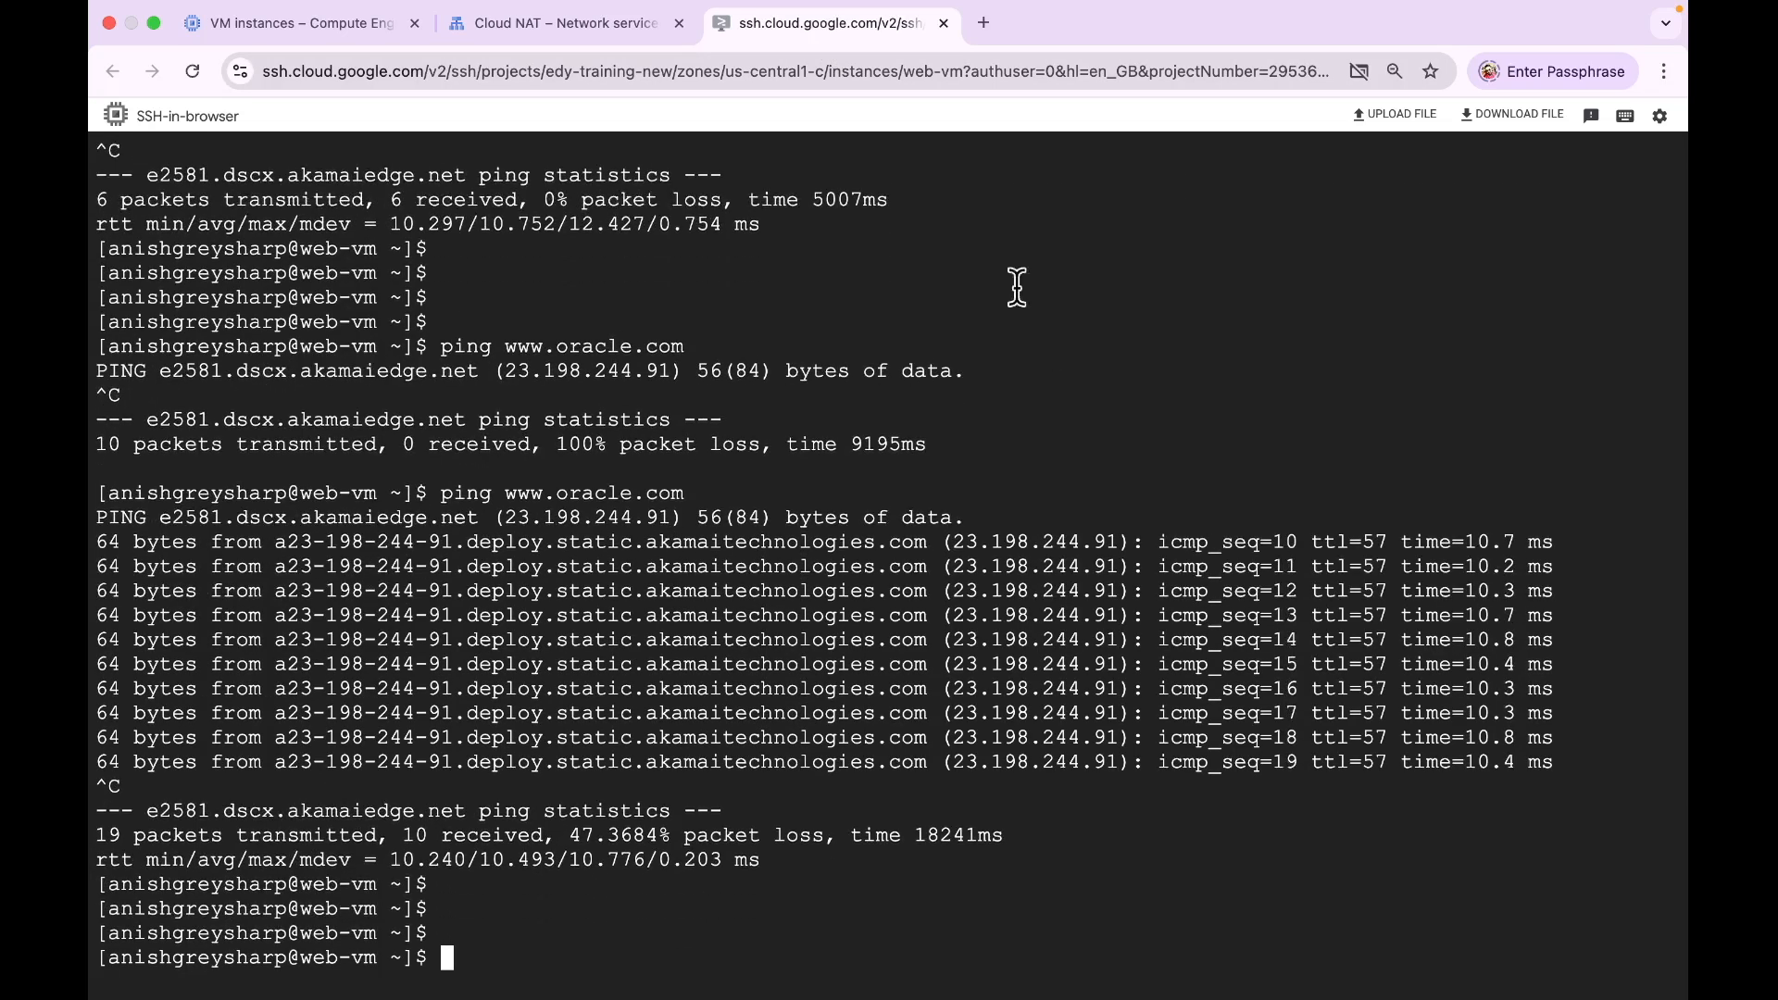
{"action": "triple_click", "coordinate": [496, 493]}
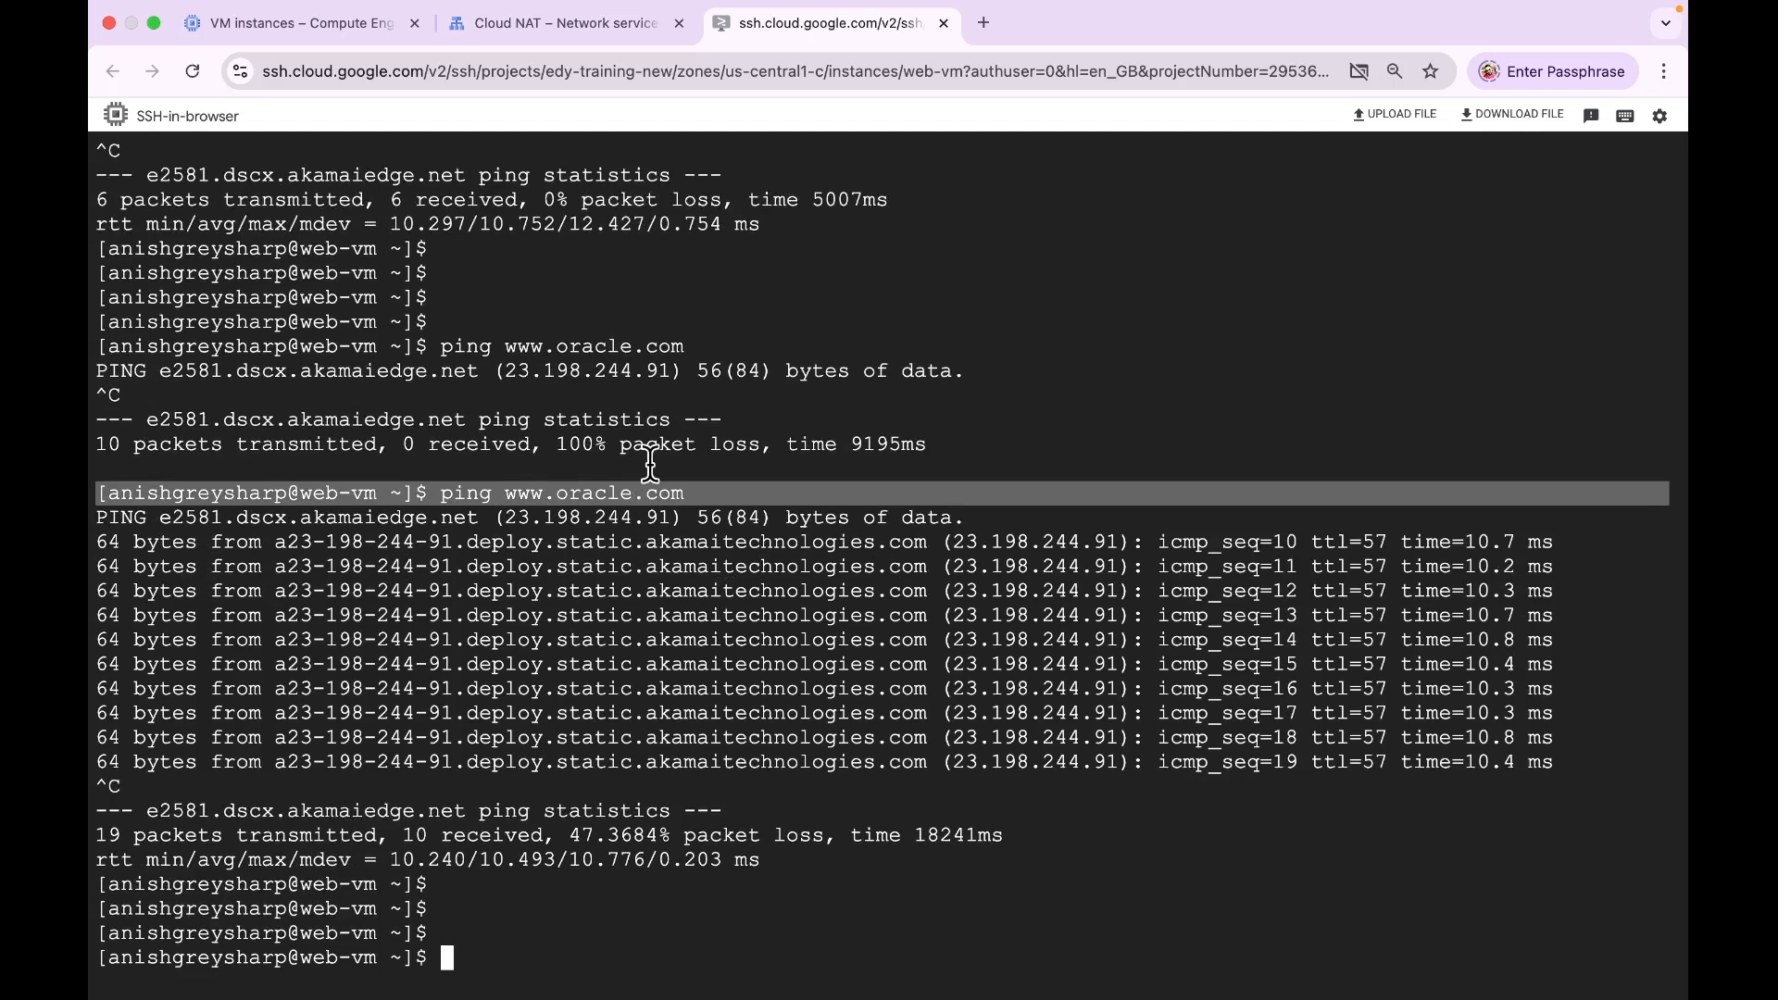
{"action": "left_click", "coordinate": [123, 827]}
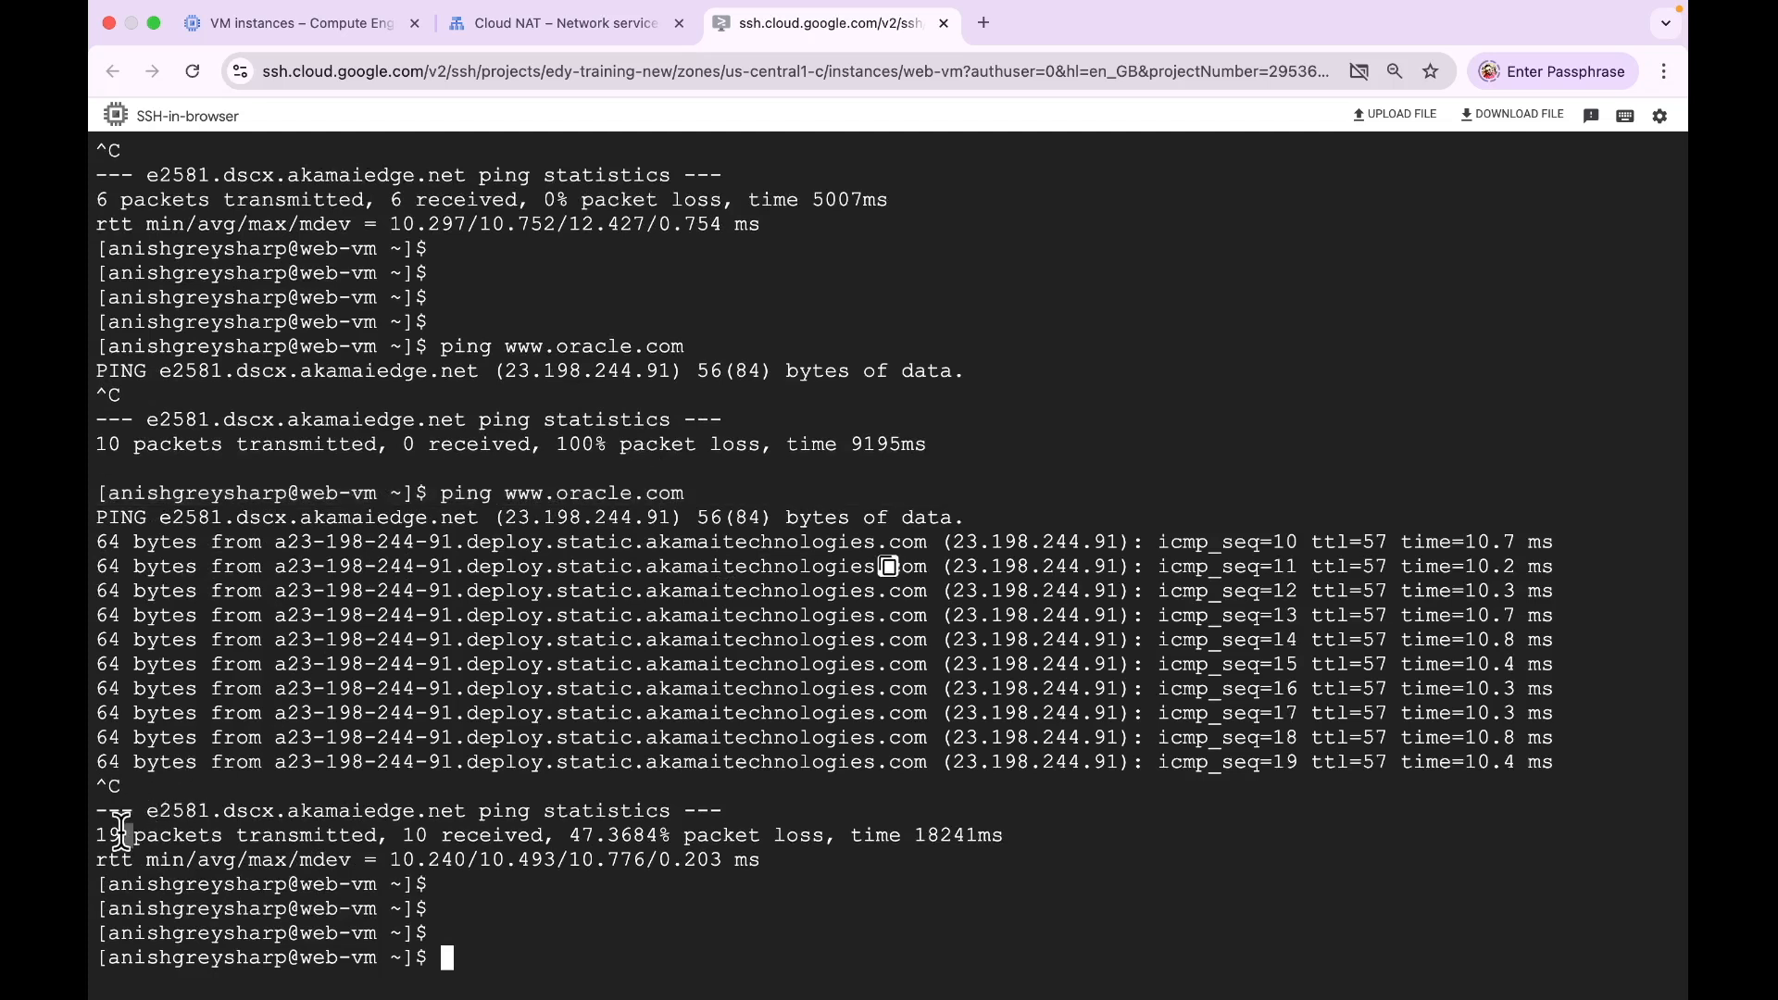
{"action": "triple_click", "coordinate": [280, 834]}
{"action": "left_click", "coordinate": [414, 835]}
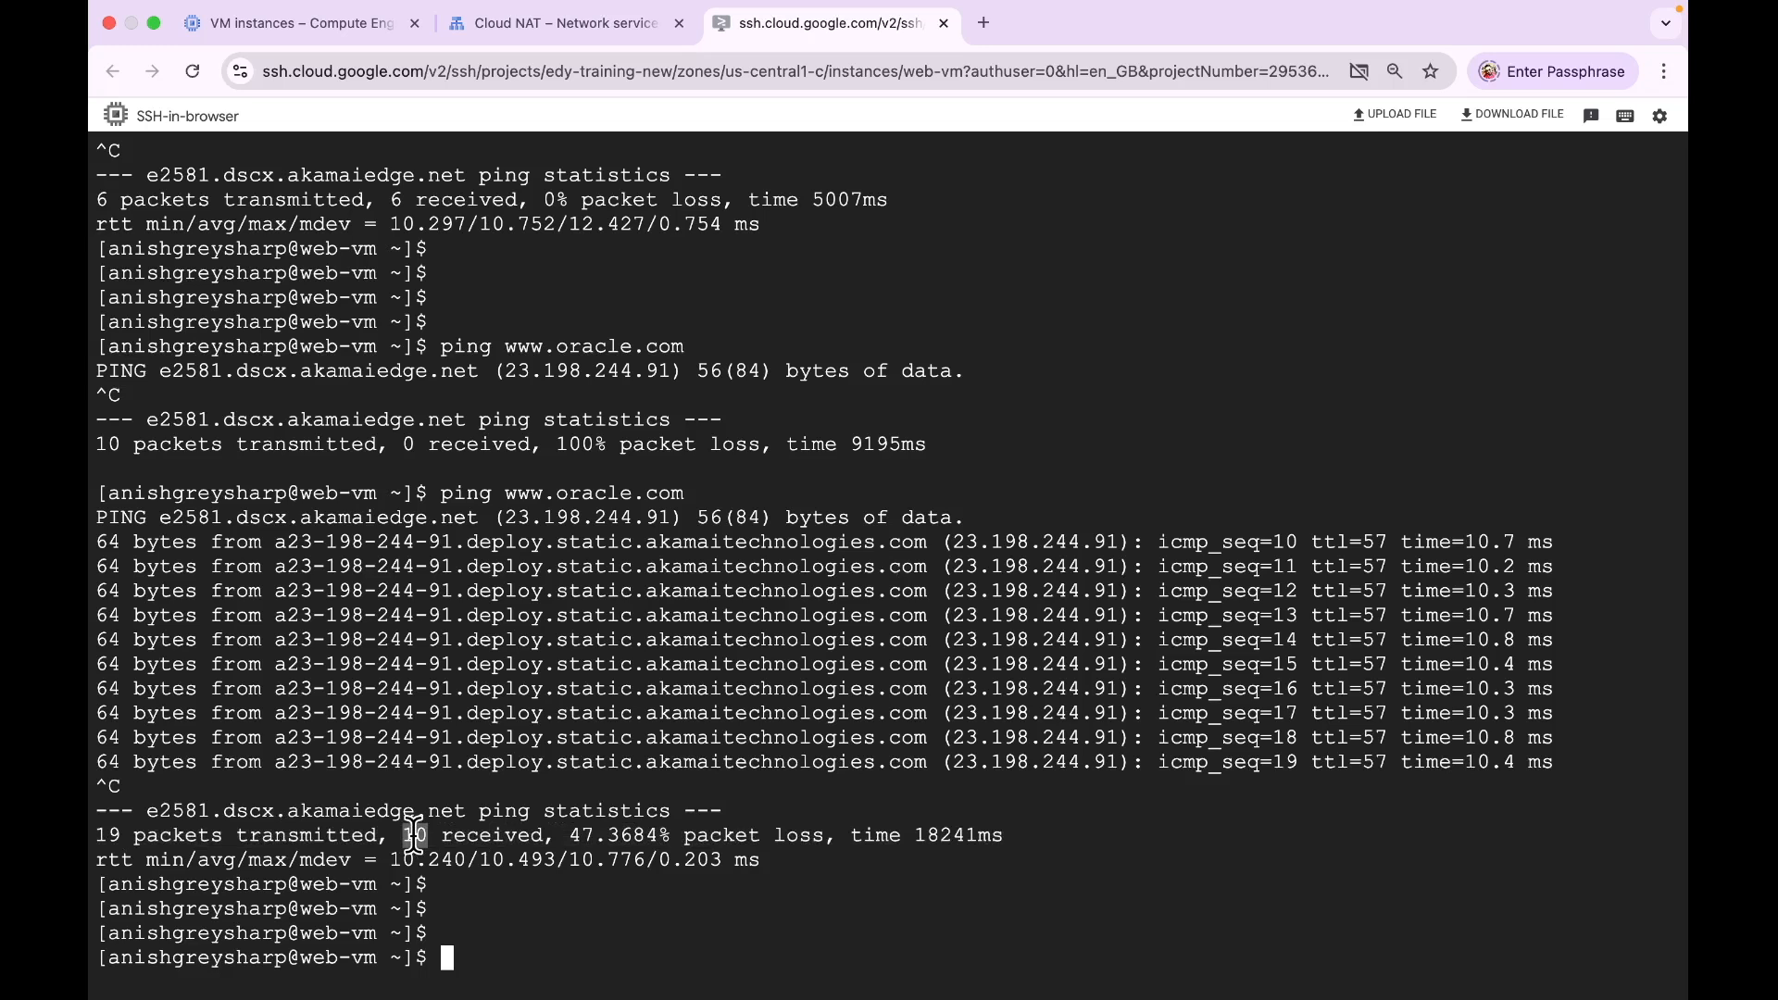
Step: Clear the terminal output in web-vm's SSH session
{"action": "type", "text": "clea"}
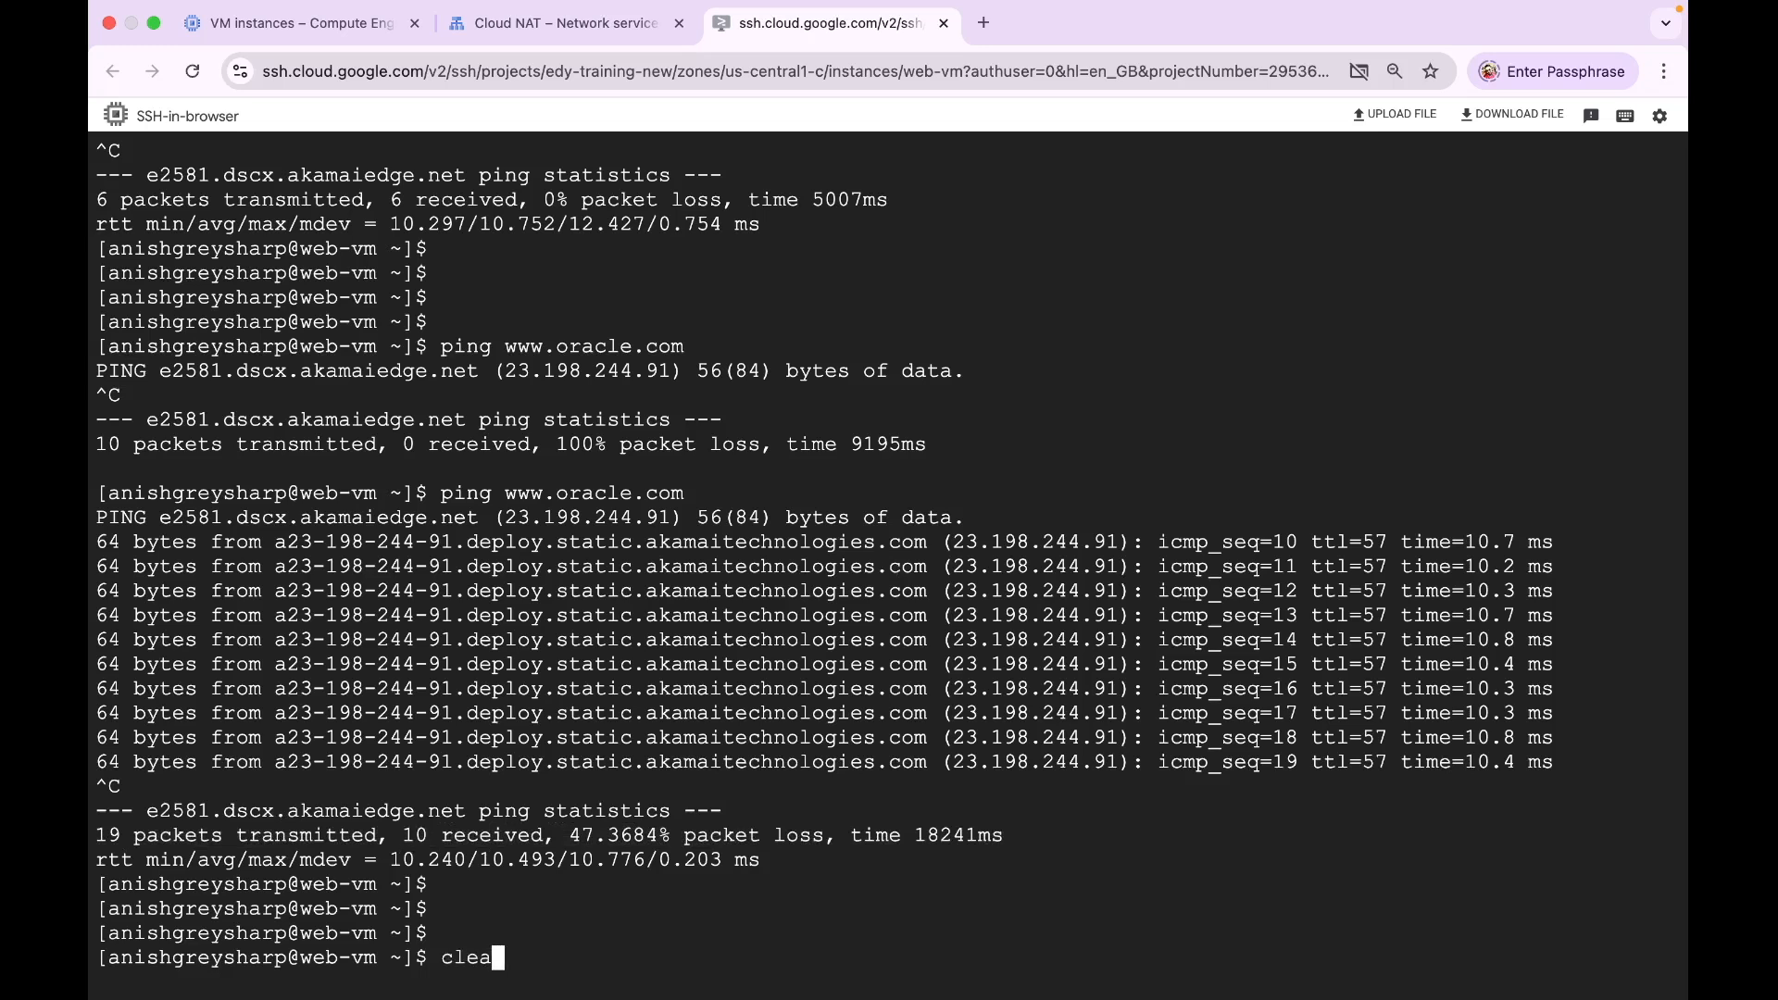
{"action": "type", "text": "r"}
{"action": "key", "text": "Return"}
{"action": "key", "text": "Return"}
{"action": "key", "text": "Return"}
{"action": "key", "text": "Return"}
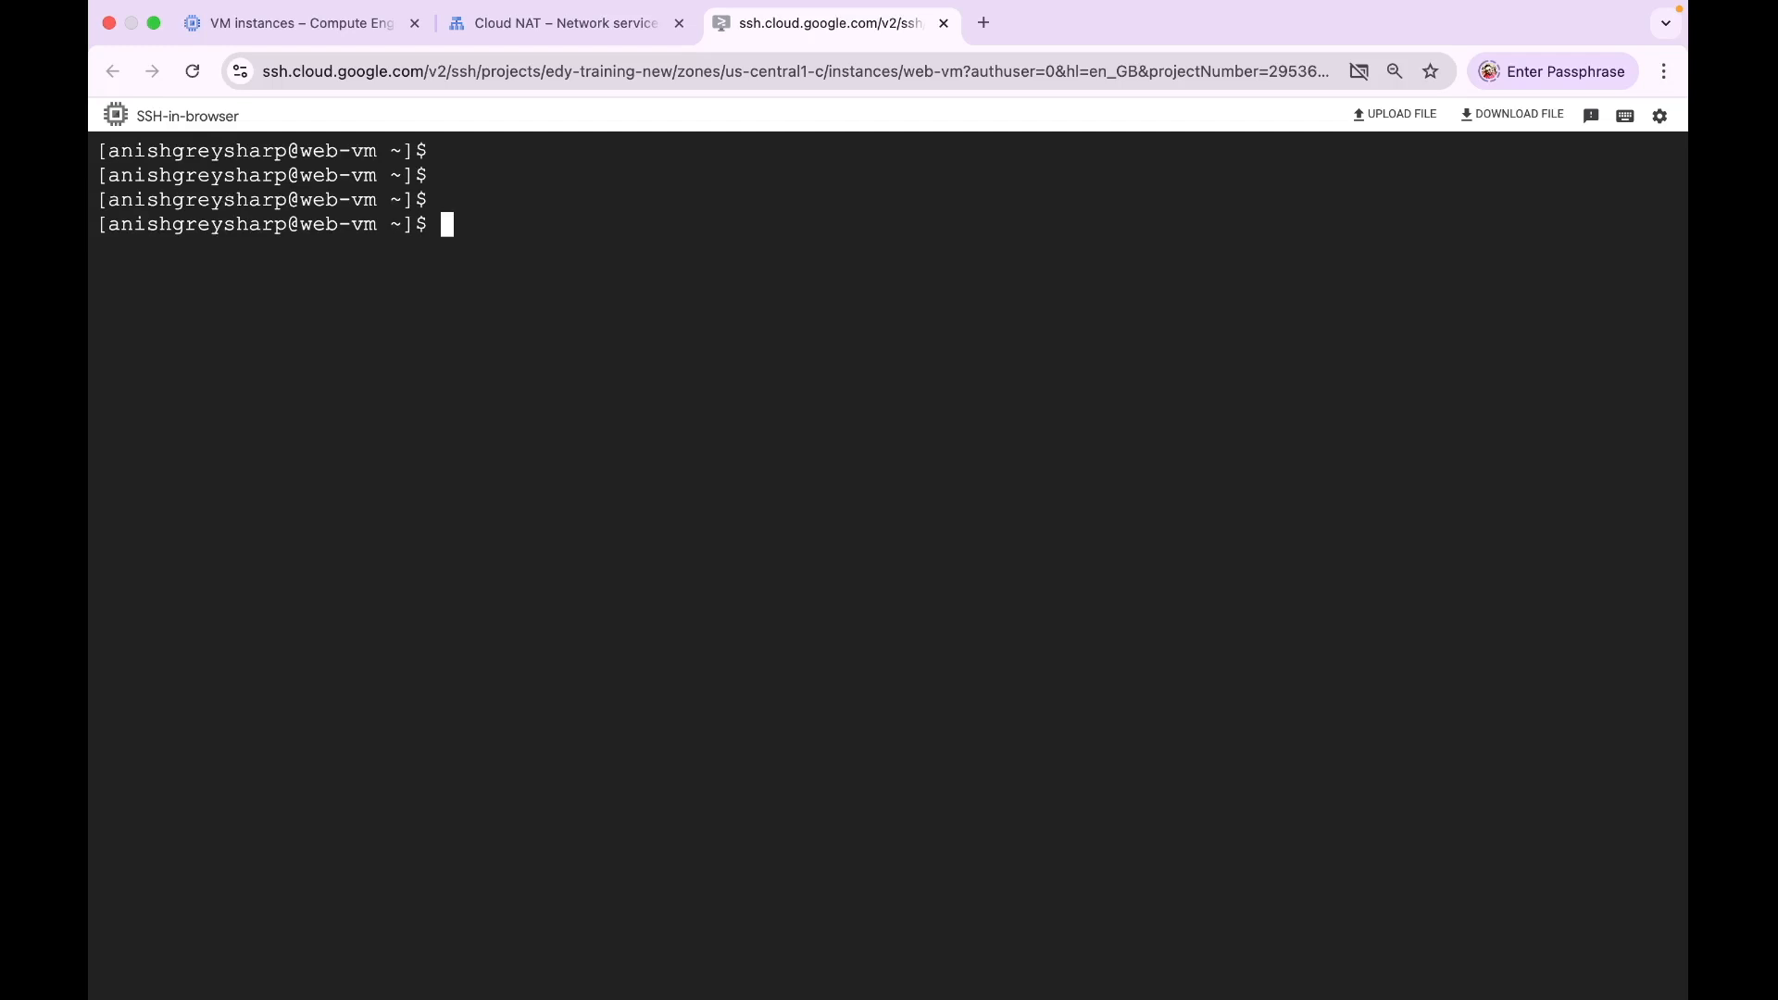
{"action": "key", "text": "Up"}
{"action": "key", "text": "Up"}
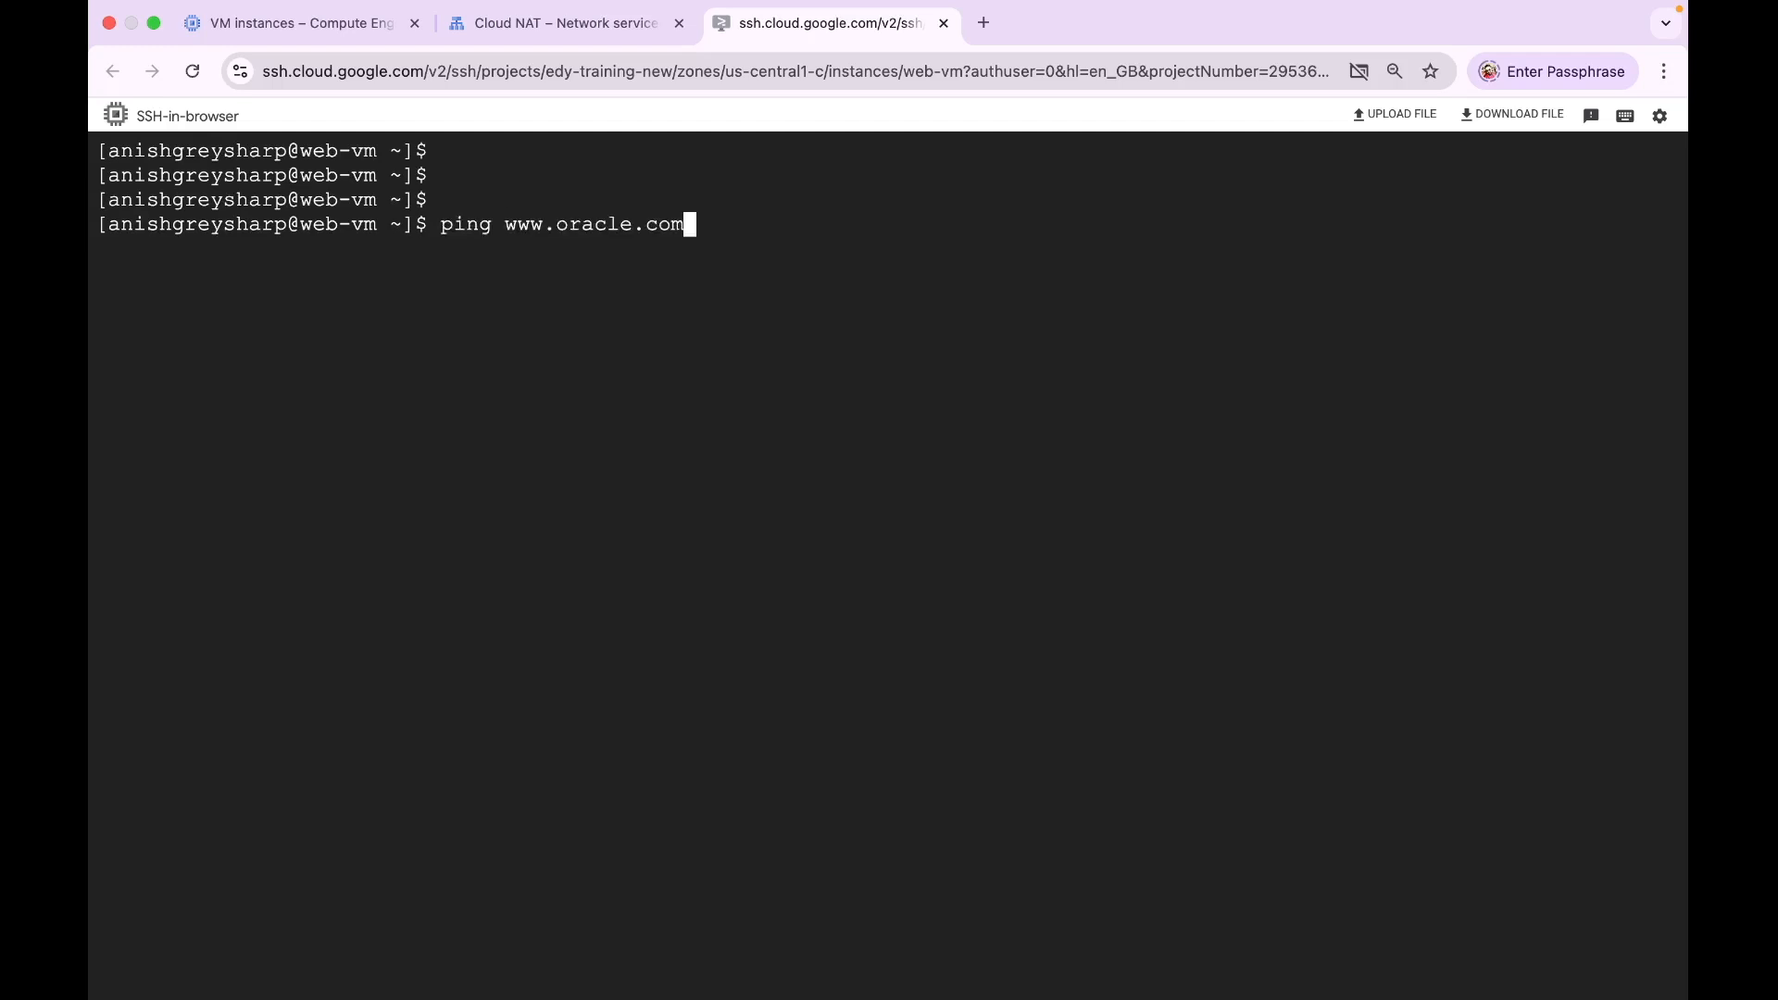
{"action": "key", "text": "Return"}
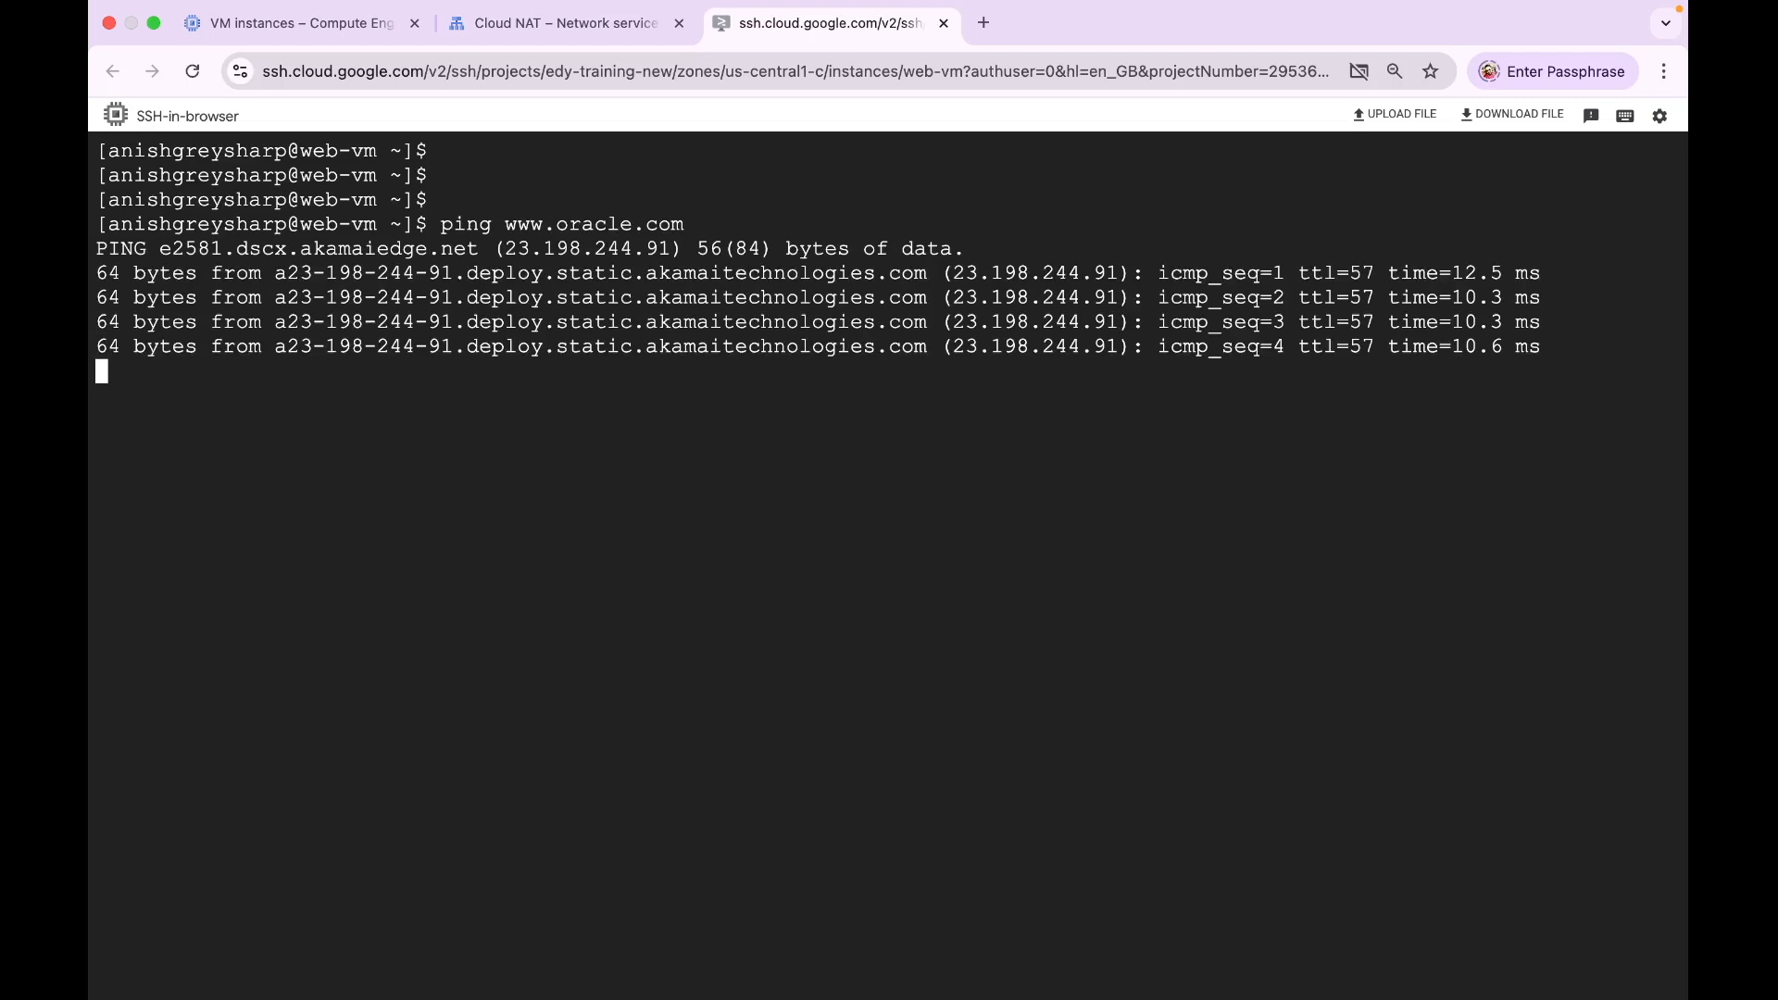
{"action": "key", "text": "ctrl+c"}
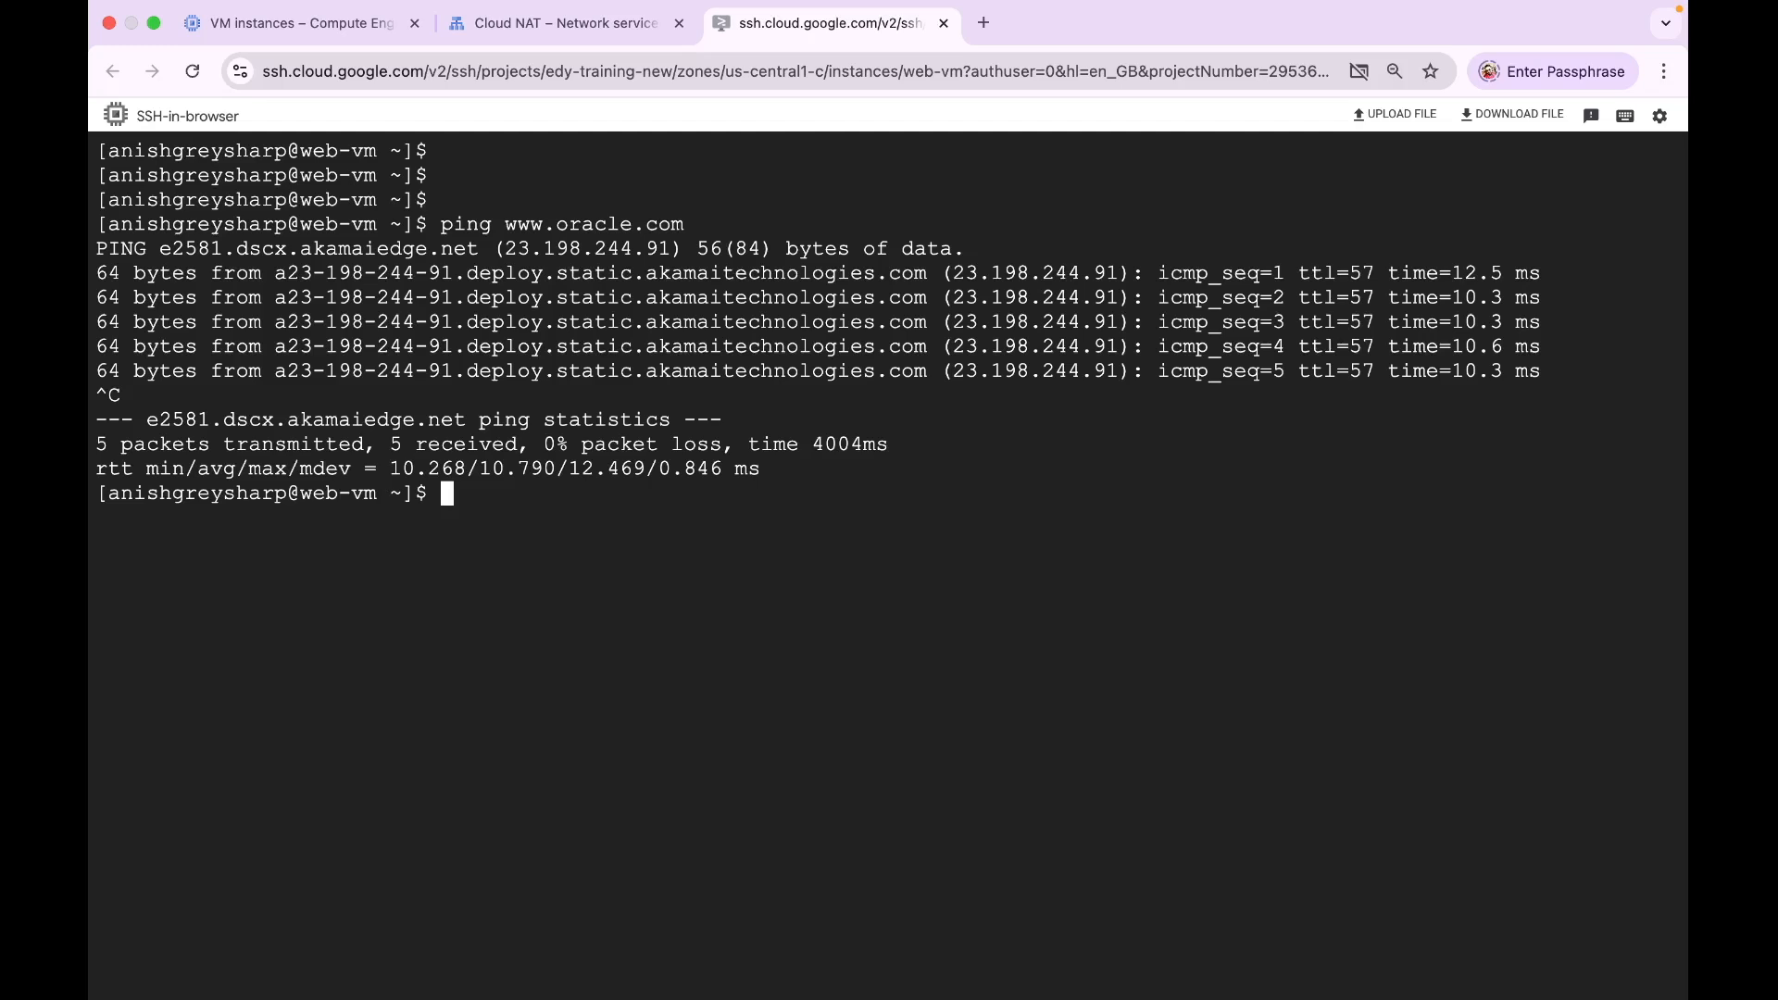
{"action": "key", "text": "Return"}
{"action": "key", "text": "Return"}
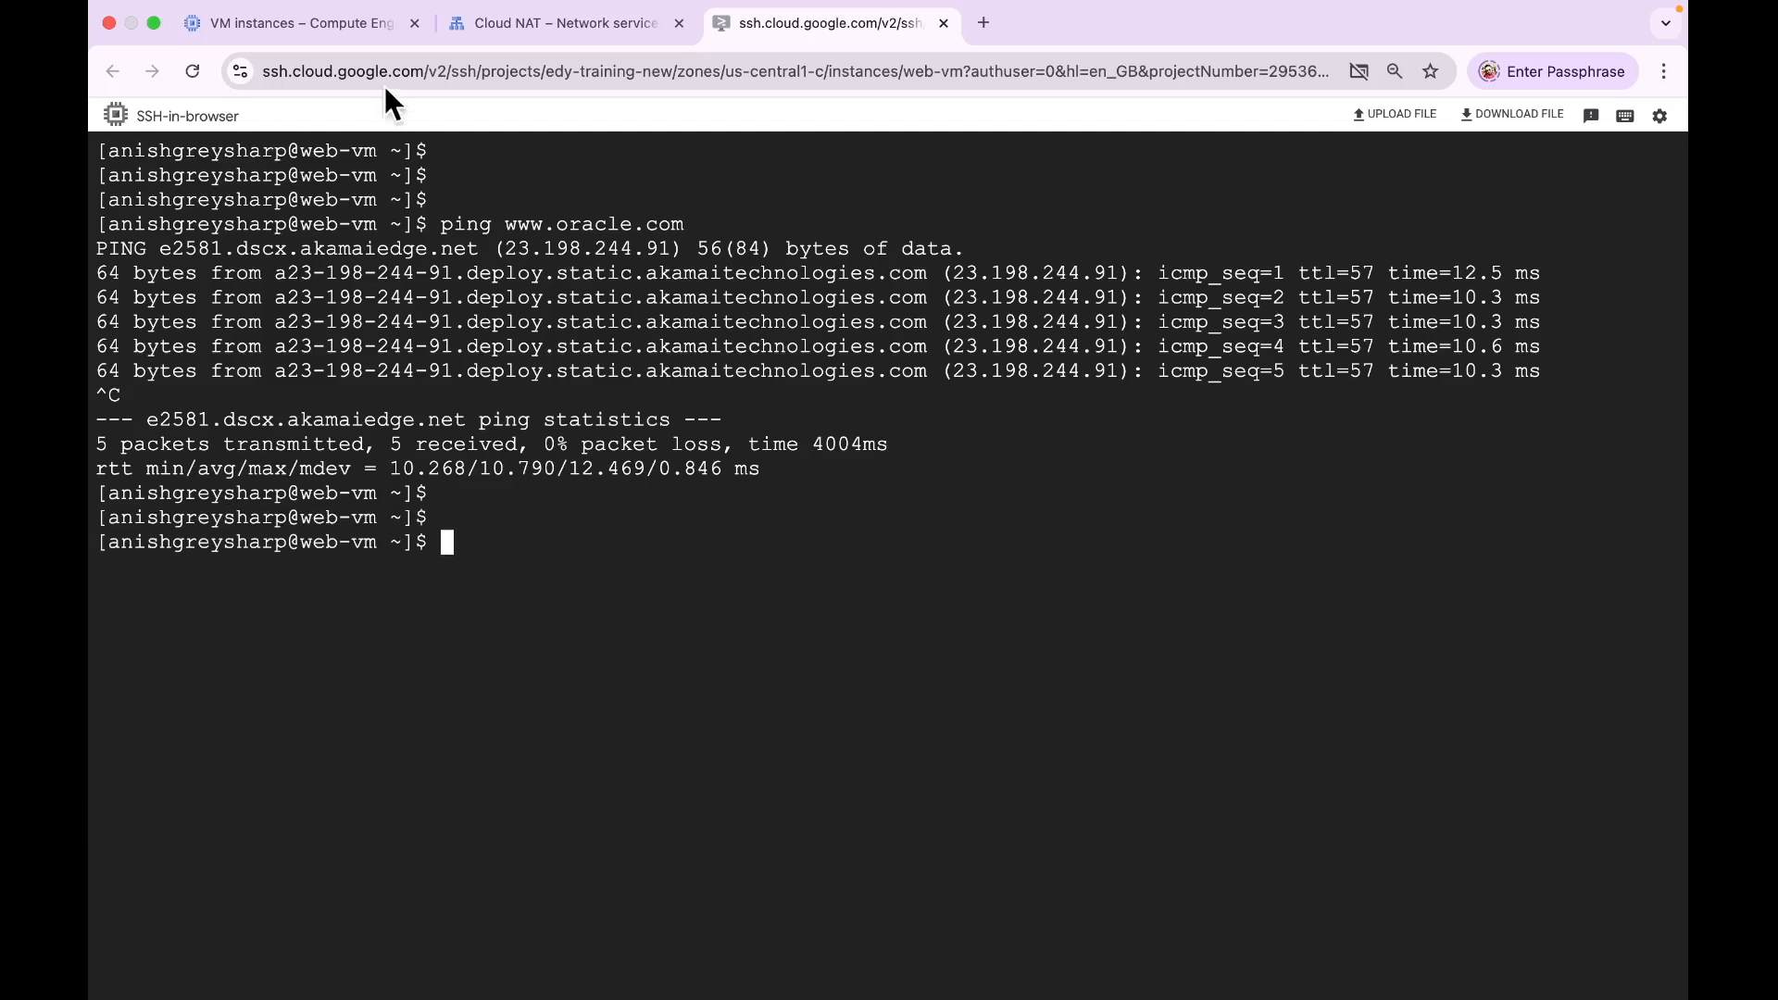
Step: Check web-vm's external IP entry in the VM instances list, the nat-demo gateway in Cloud NAT and the SSH ping output
{"action": "left_click", "coordinate": [330, 24]}
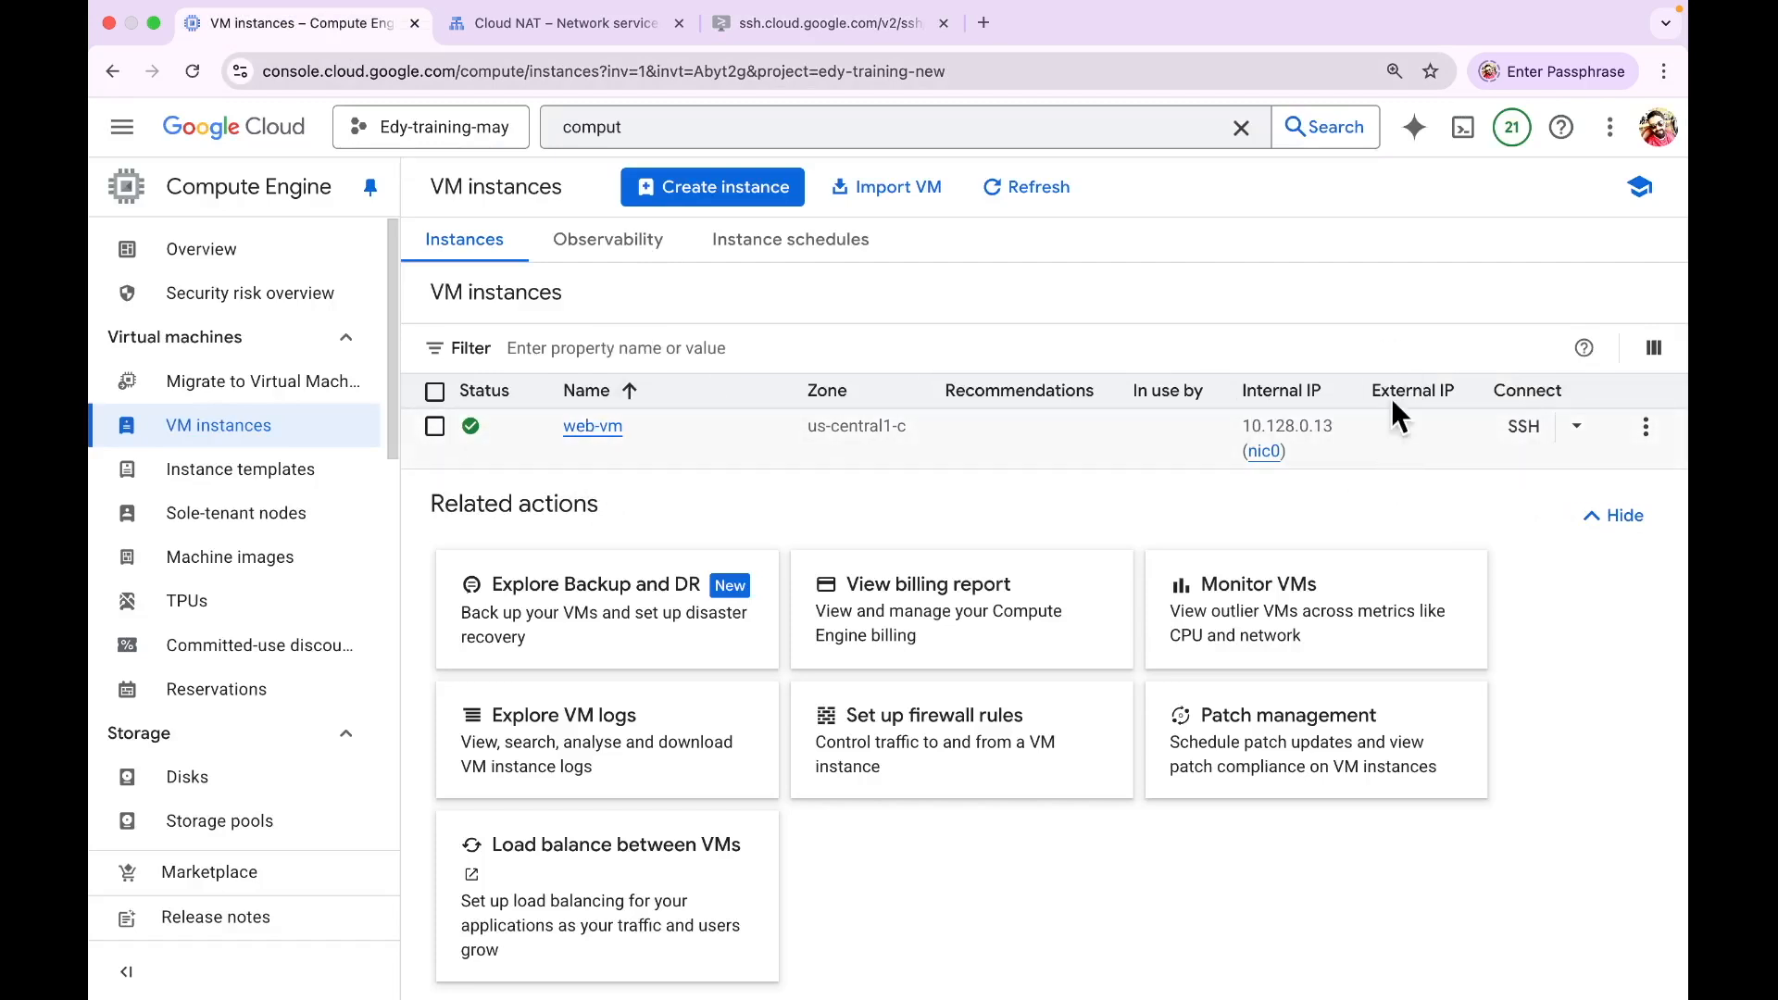
{"action": "left_click", "coordinate": [608, 23]}
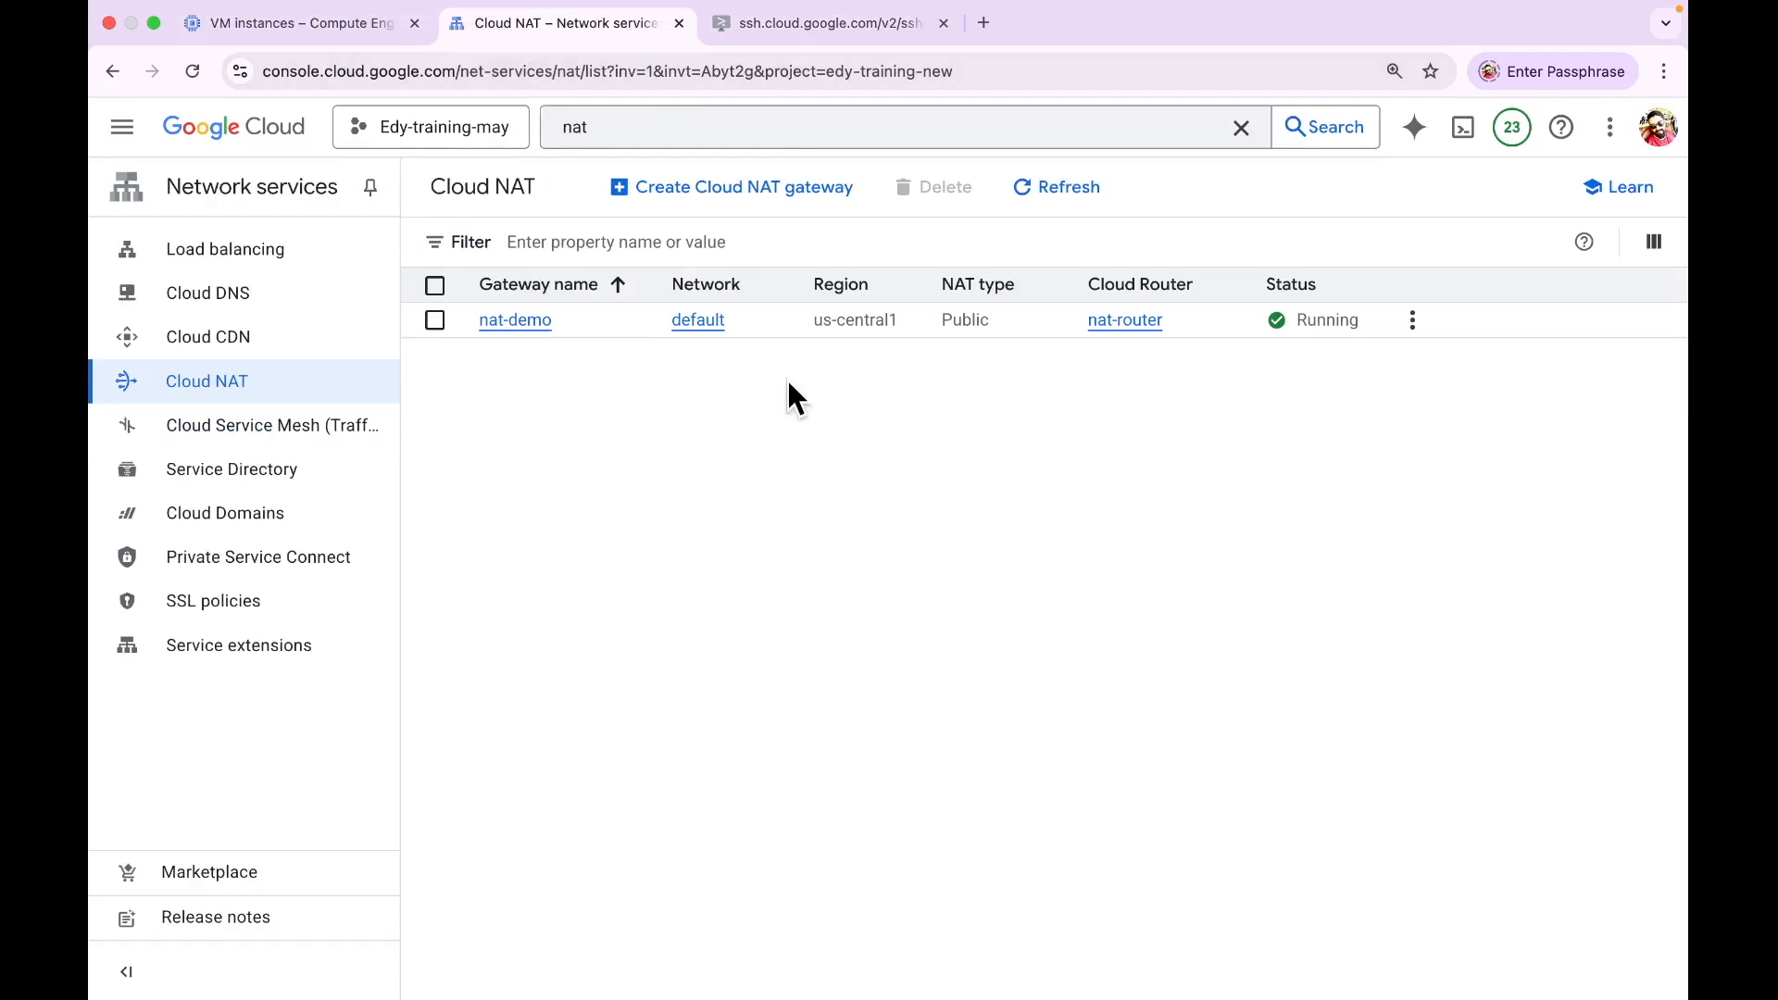
{"action": "left_click", "coordinate": [794, 21]}
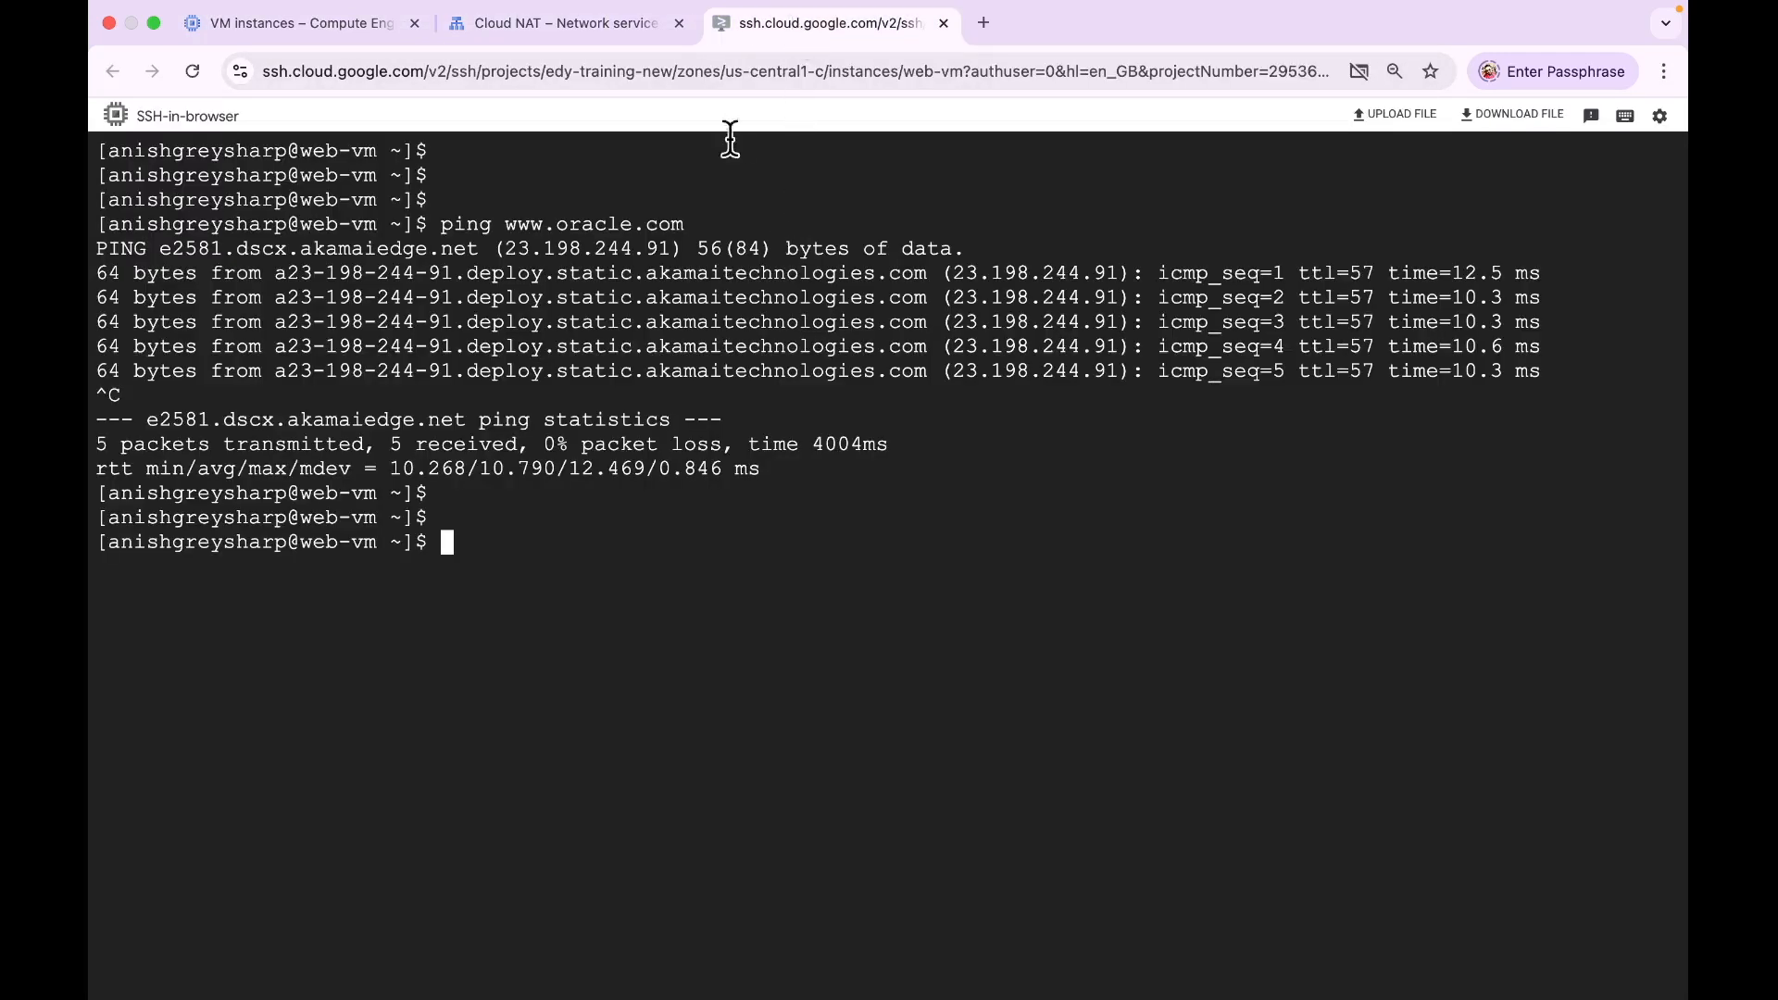
{"action": "left_click", "coordinate": [577, 26]}
{"action": "left_click", "coordinate": [678, 127]}
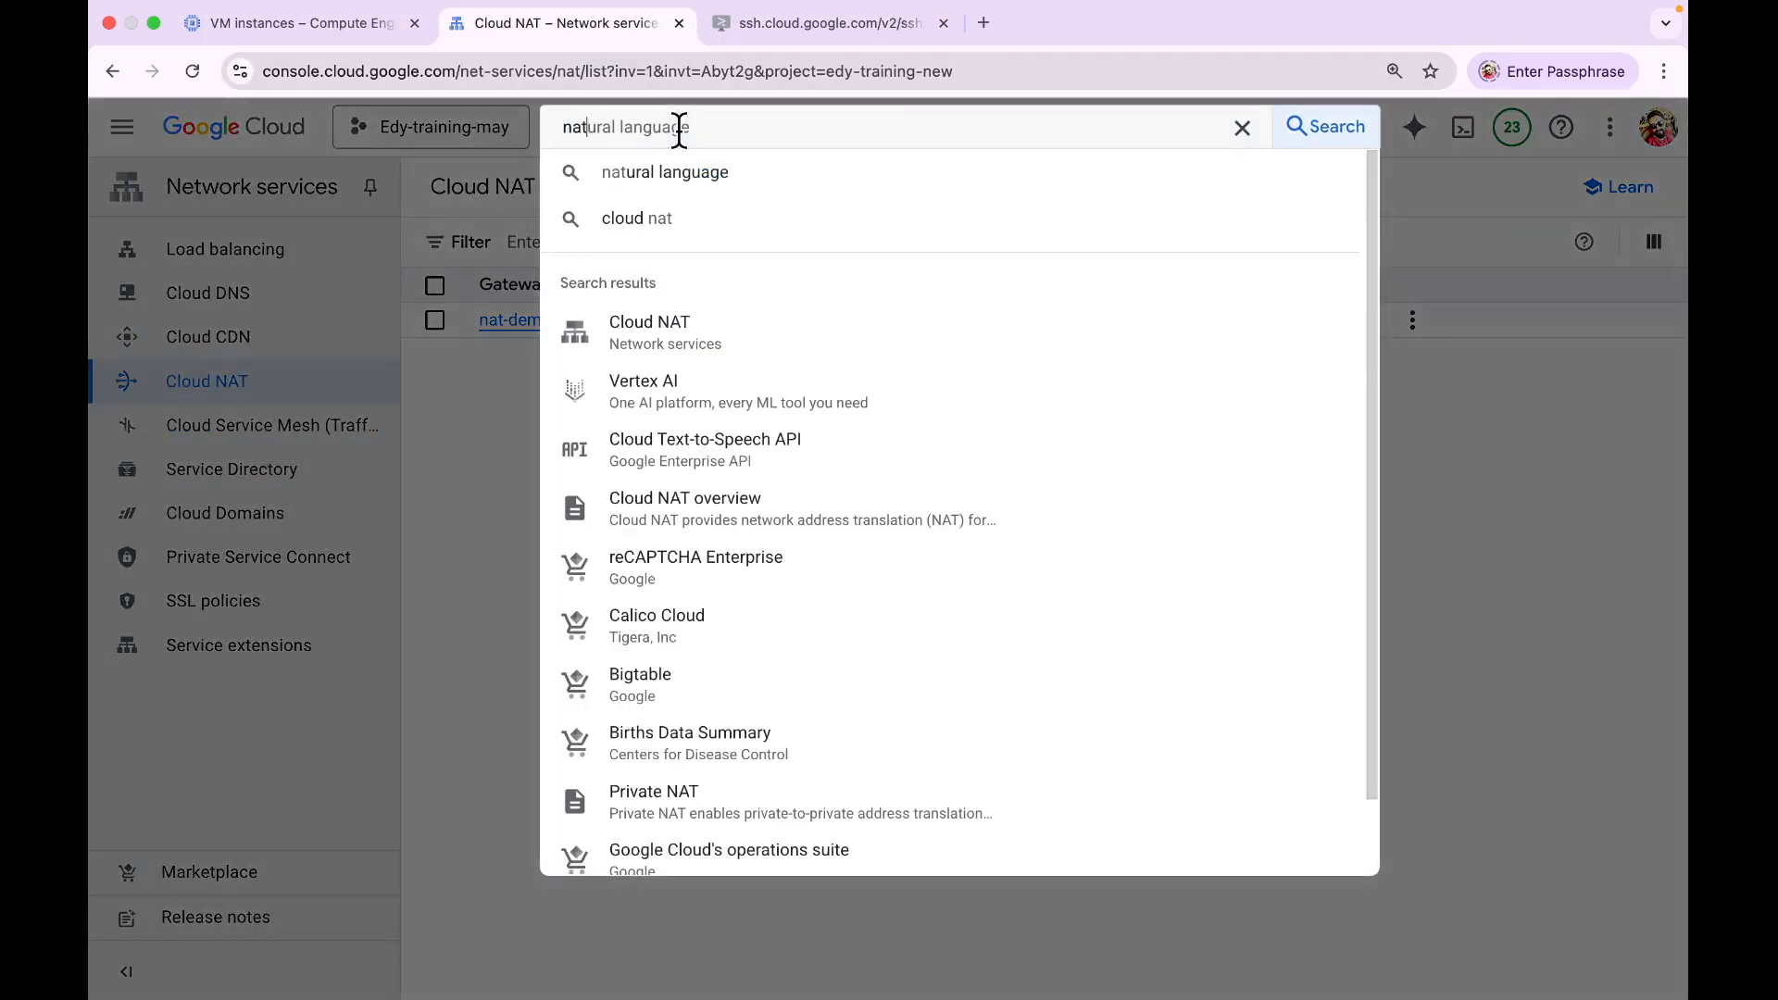
{"action": "left_click", "coordinate": [1536, 565]}
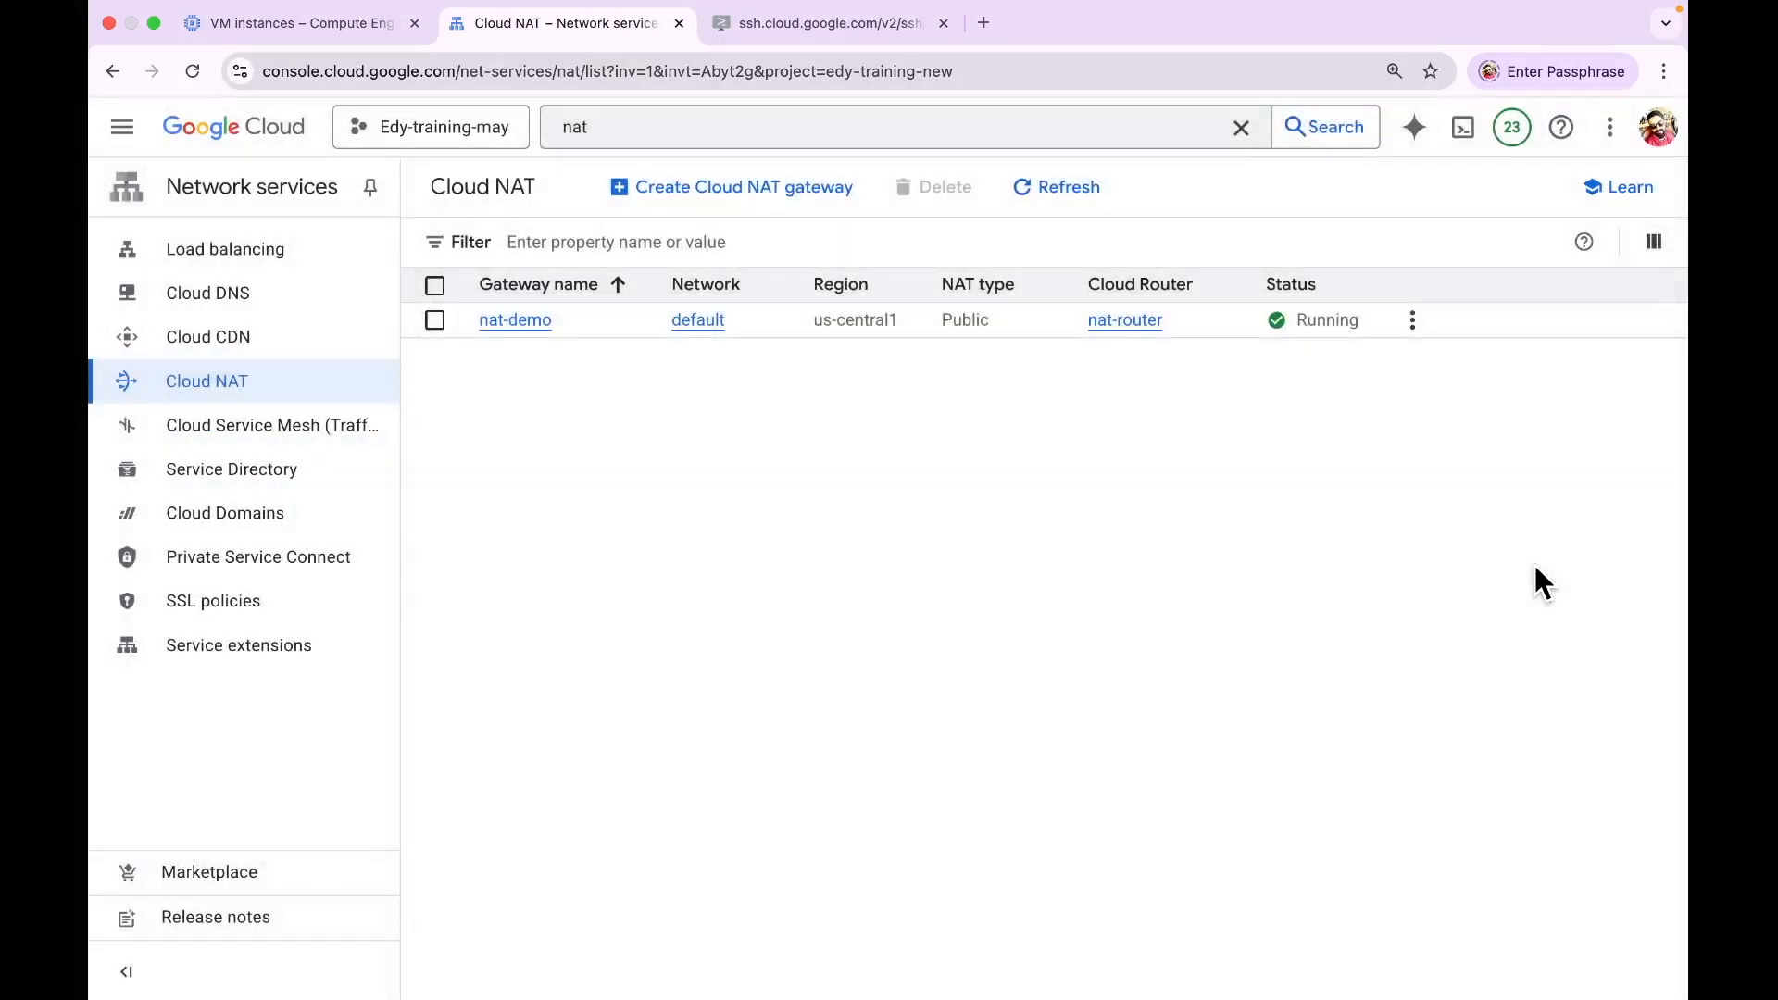